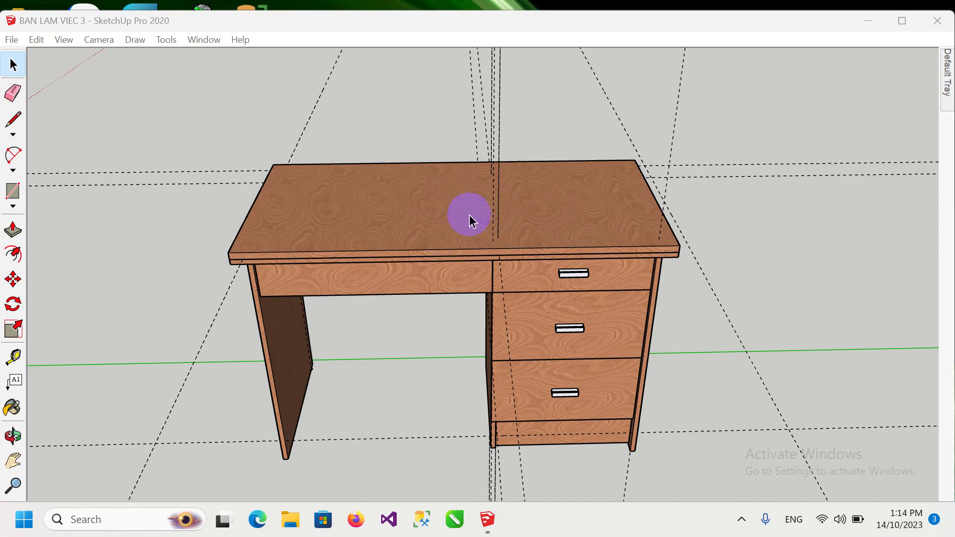
# Orbit and zoom to view the desk top and drawers from the front
pyautogui.moveTo(426, 203)
pyautogui.mouseDown(button='middle')
pyautogui.moveTo(441, 256)
pyautogui.moveTo(428, 337)
pyautogui.mouseUp(button='middle')
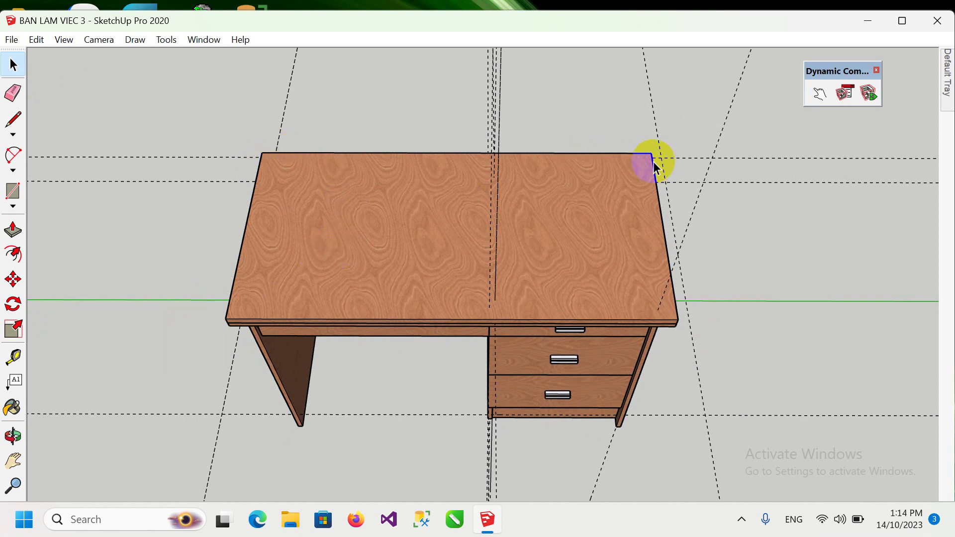
pyautogui.moveTo(590, 241)
pyautogui.mouseDown(button='middle')
pyautogui.moveTo(580, 203)
pyautogui.moveTo(578, 257)
pyautogui.moveTo(603, 143)
pyautogui.moveTo(524, 222)
pyautogui.moveTo(552, 141)
pyautogui.mouseUp(button='middle')
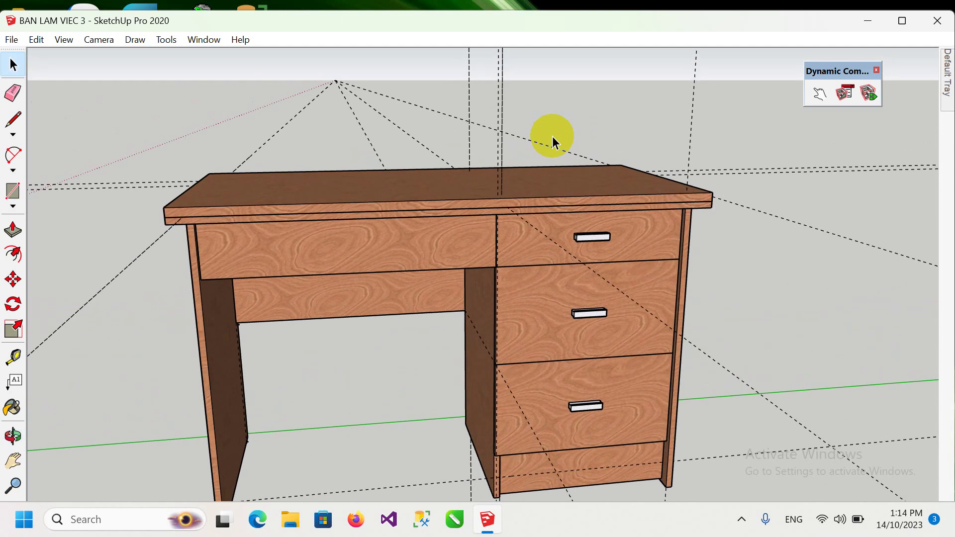
pyautogui.scroll(3, 447, 174)
pyautogui.moveTo(405, 209)
pyautogui.mouseDown(button='middle')
pyautogui.moveTo(417, 180)
pyautogui.moveTo(379, 180)
pyautogui.moveTo(362, 198)
pyautogui.mouseUp(button='middle')
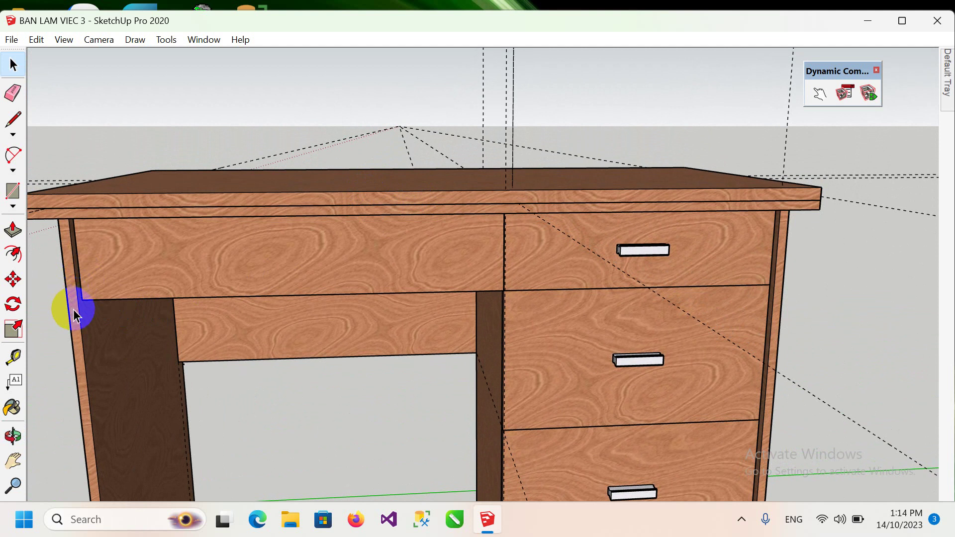
# Turn the desk to its left side and zoom in close on the tabletop edge
pyautogui.moveTo(73, 314)
pyautogui.mouseDown(button='middle')
pyautogui.moveTo(277, 245)
pyautogui.moveTo(402, 230)
pyautogui.moveTo(357, 362)
pyautogui.mouseUp(button='middle')
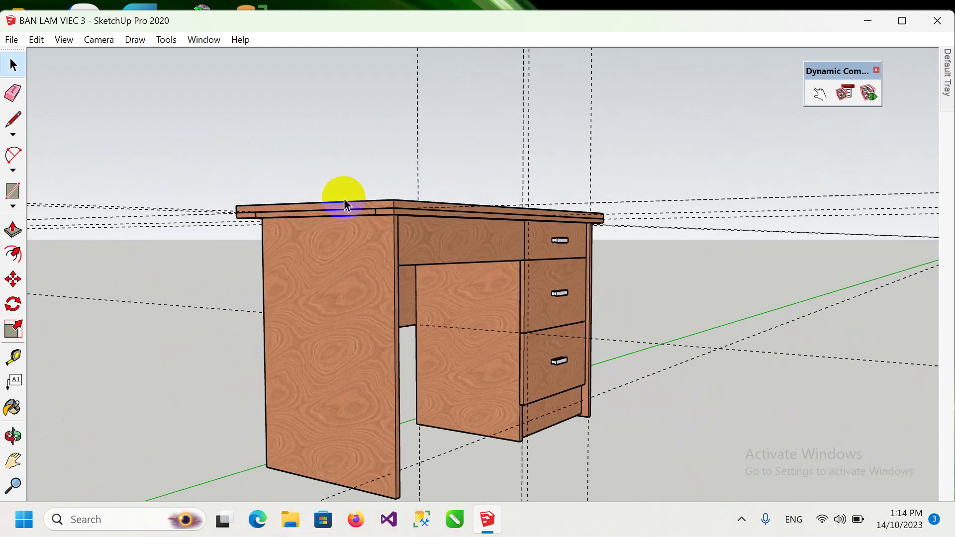
pyautogui.scroll(1, 348, 206)
pyautogui.scroll(1, 348, 206)
pyautogui.scroll(1, 347, 205)
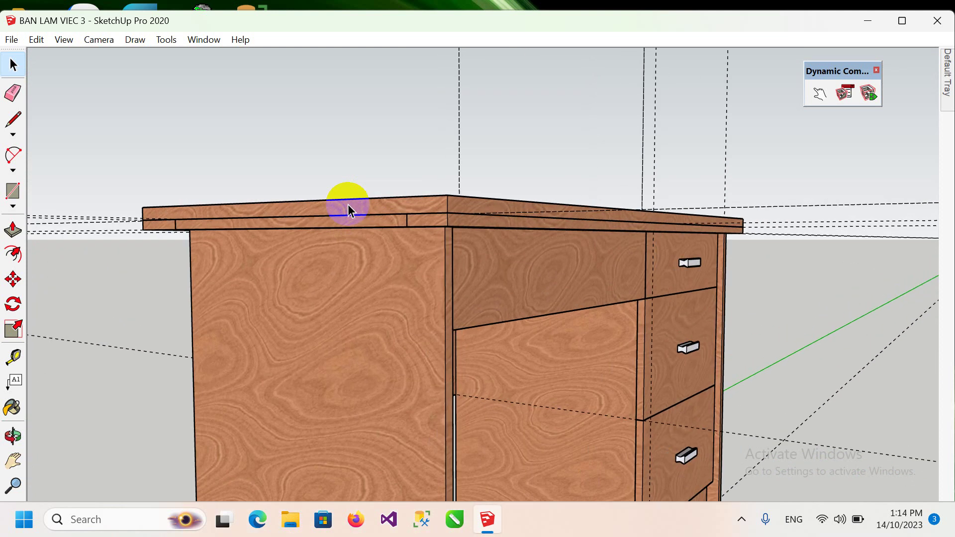
pyautogui.scroll(1, 355, 211)
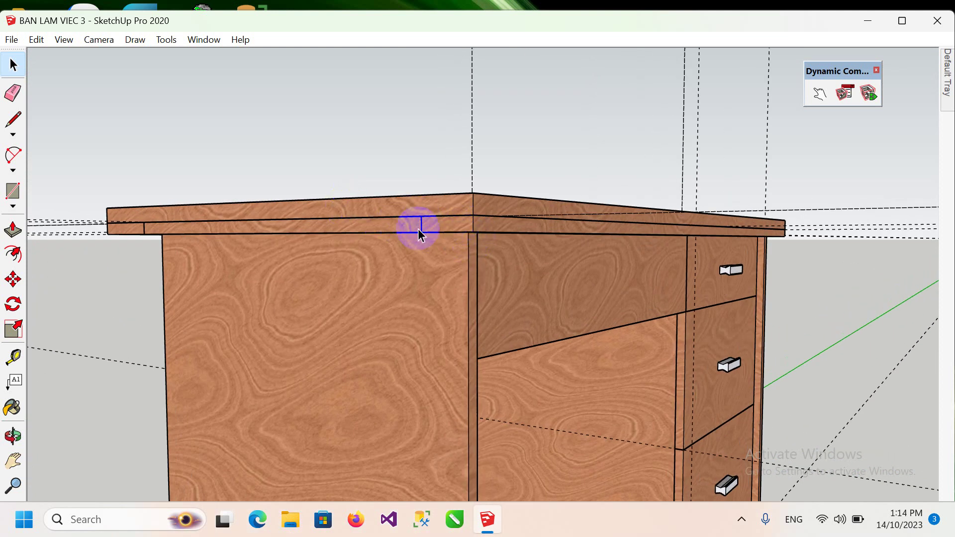
pyautogui.scroll(1, 378, 222)
pyautogui.scroll(1, 369, 220)
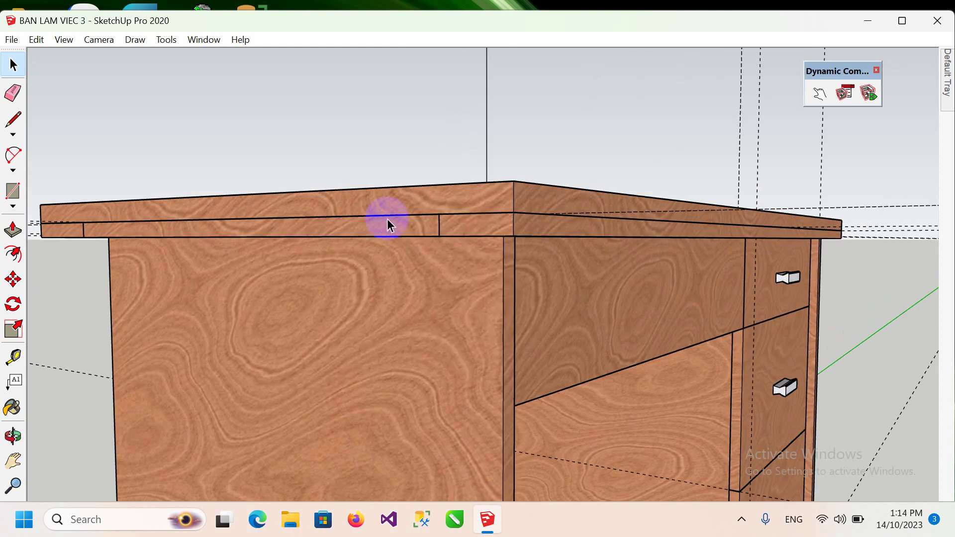
# Select the left side panel, top edge and trim strip under the tabletop in turn
pyautogui.click(493, 271)
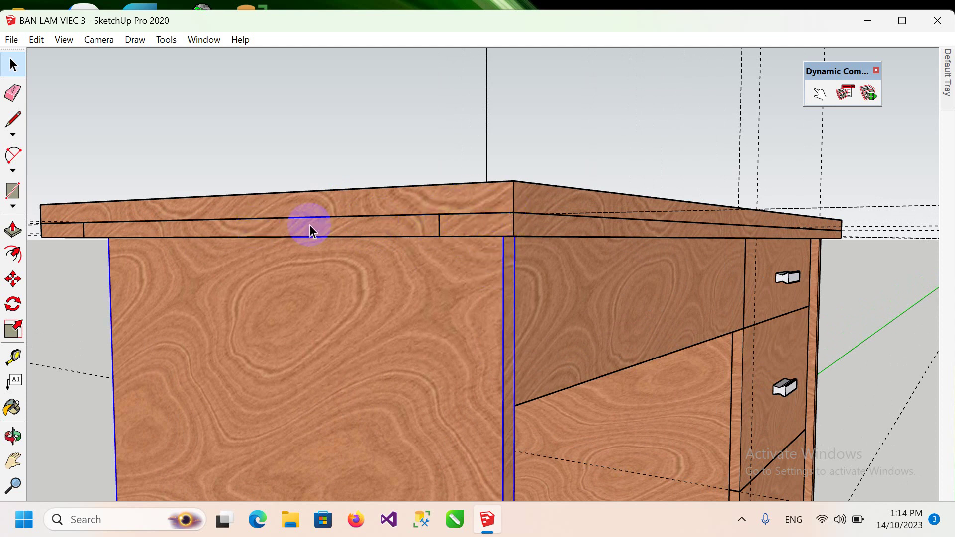
pyautogui.moveTo(331, 225)
pyautogui.mouseDown(button='middle')
pyautogui.moveTo(369, 171)
pyautogui.moveTo(330, 170)
pyautogui.mouseUp(button='middle')
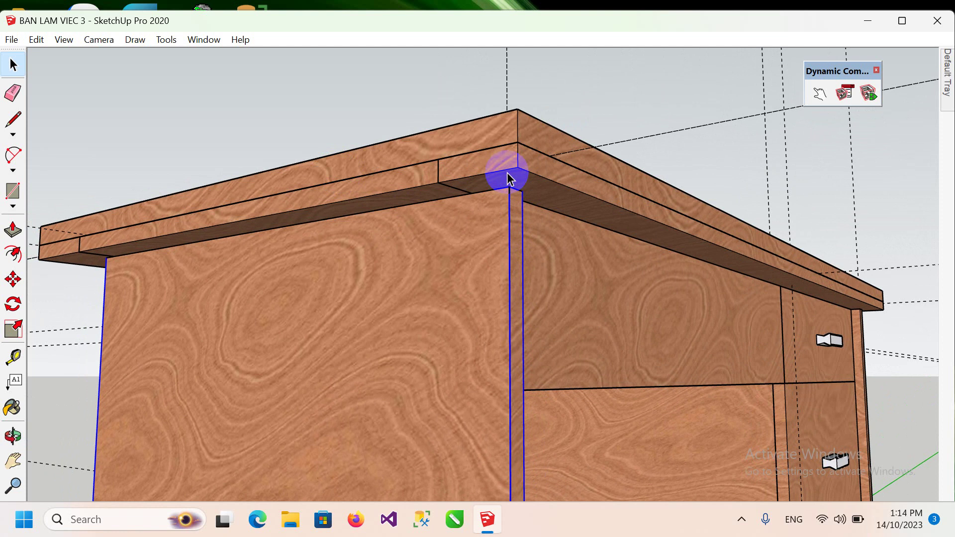
pyautogui.moveTo(508, 174)
pyautogui.mouseDown(button='middle')
pyautogui.moveTo(547, 130)
pyautogui.moveTo(502, 127)
pyautogui.mouseUp(button='middle')
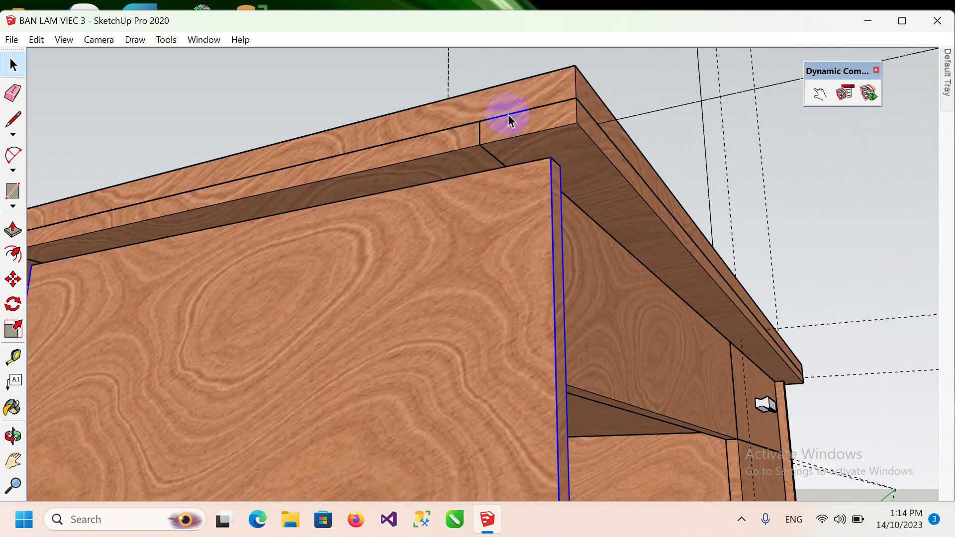
pyautogui.click(353, 133)
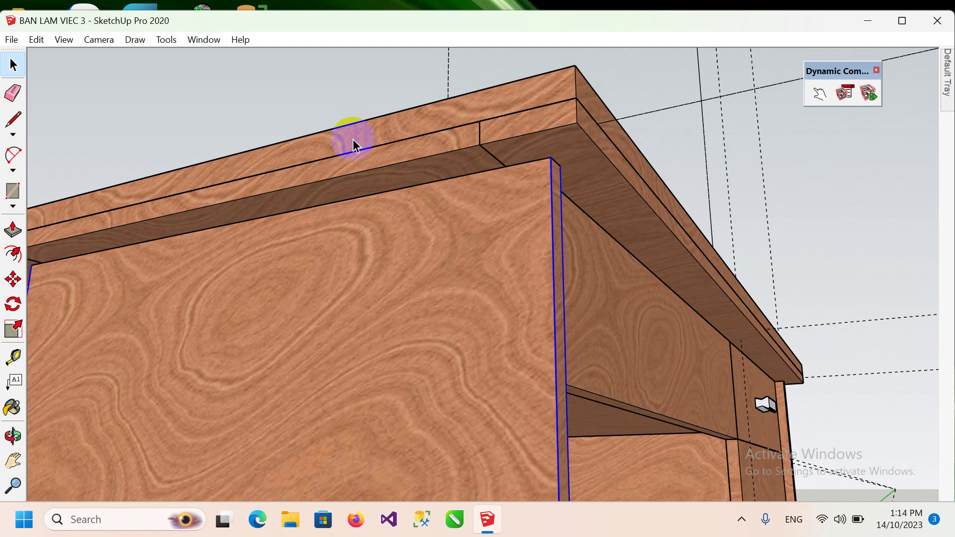
pyautogui.click(357, 170)
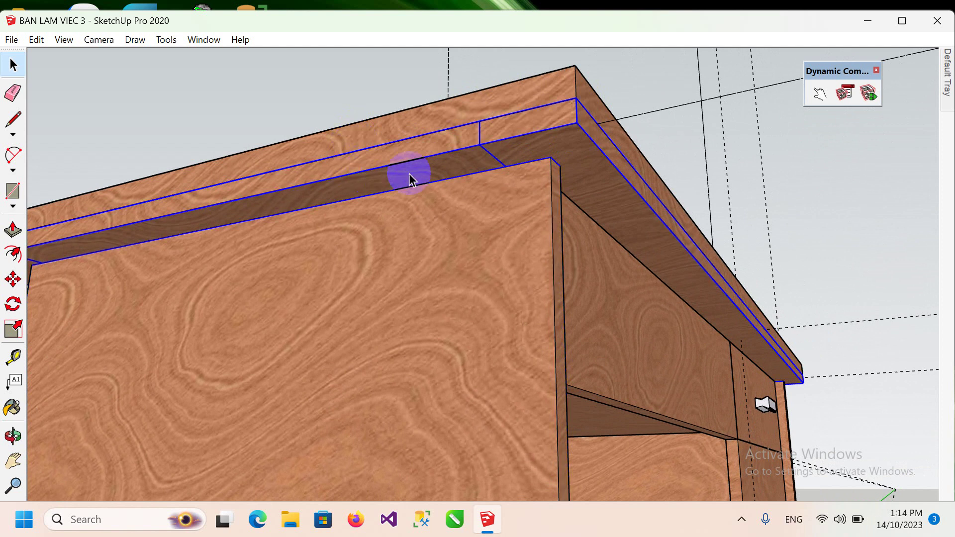
pyautogui.click(423, 279)
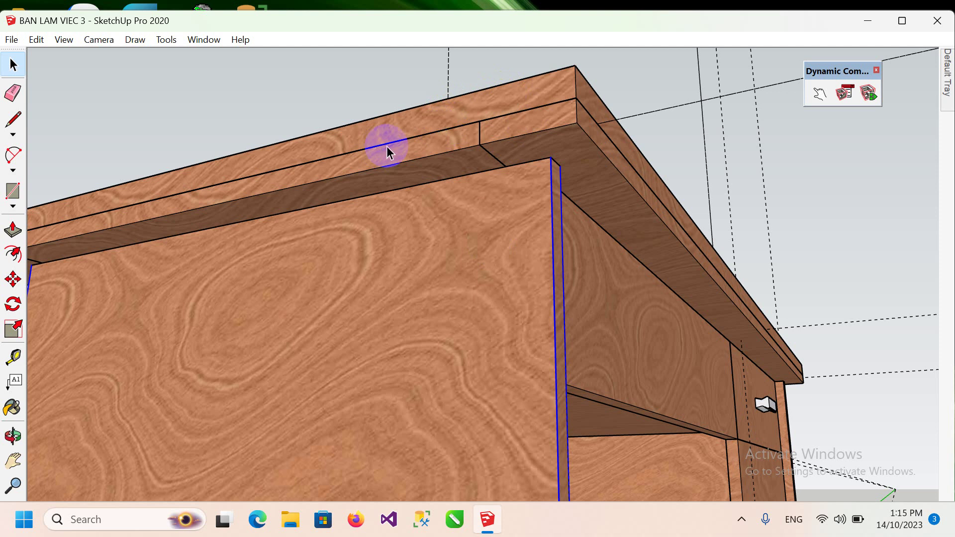
pyautogui.moveTo(388, 151)
pyautogui.mouseDown(button='middle')
pyautogui.moveTo(277, 219)
pyautogui.moveTo(330, 256)
pyautogui.mouseUp(button='middle')
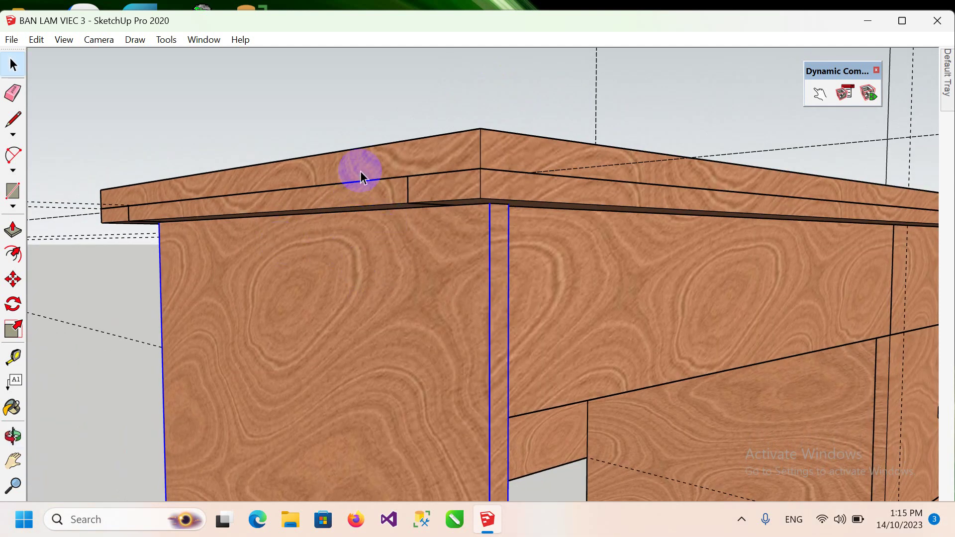
# Select the tabletop slab, then orbit back to a straight front view of the desk
pyautogui.click(423, 145)
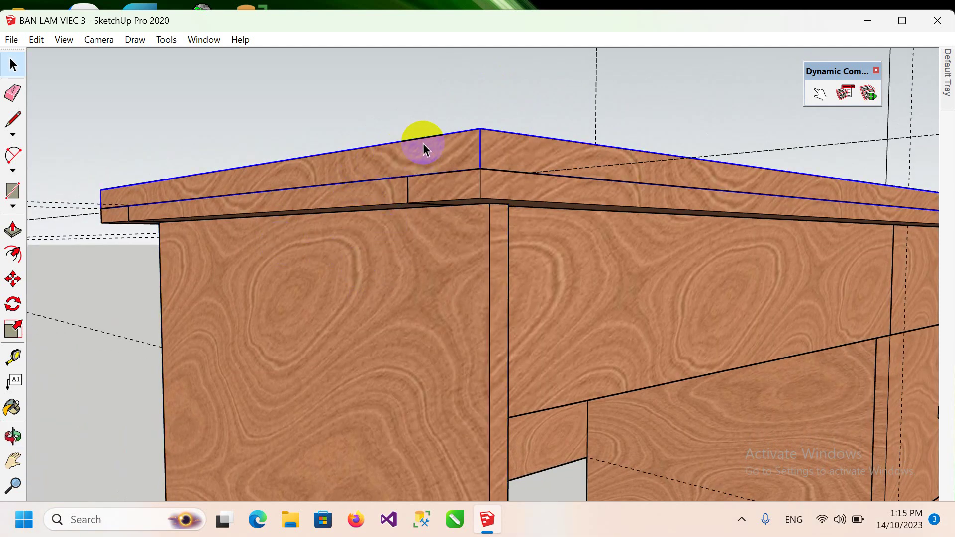
pyautogui.moveTo(423, 143); pyautogui.dragTo(361, 198, button='middle')
pyautogui.scroll(-3, 360, 198)
pyautogui.scroll(-3, 348, 239)
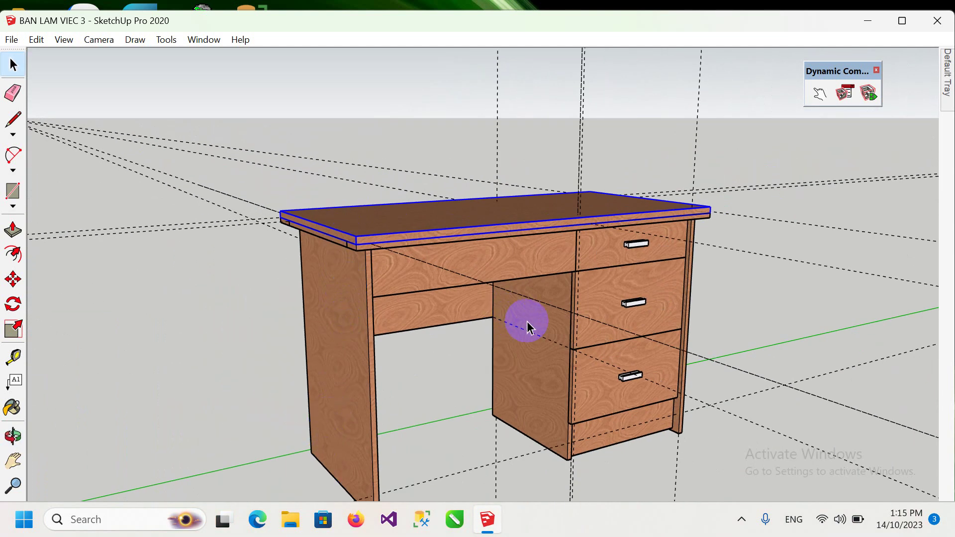
pyautogui.moveTo(526, 324); pyautogui.dragTo(331, 262, button='middle')
pyautogui.moveTo(542, 266); pyautogui.dragTo(540, 320, button='middle')
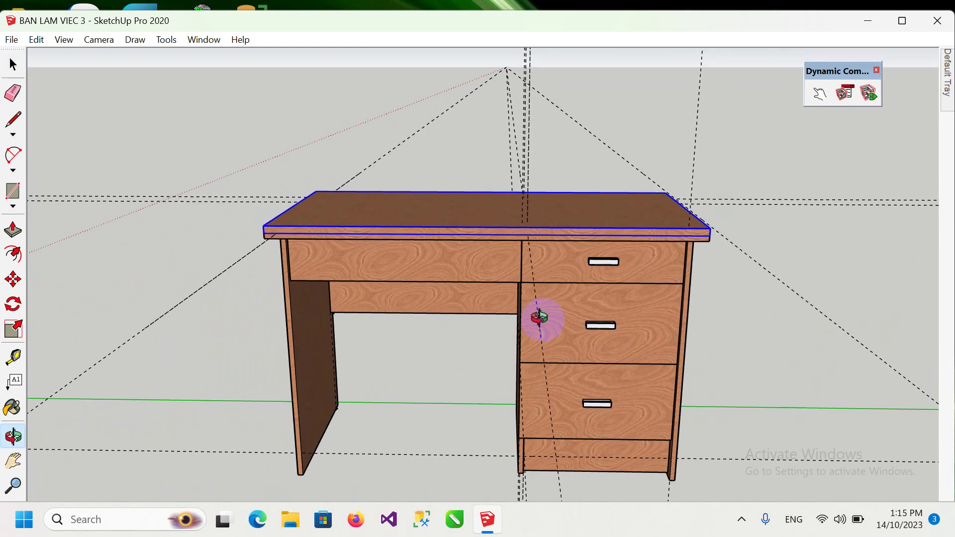
pyautogui.moveTo(694, 288); pyautogui.dragTo(693, 245, button='middle')
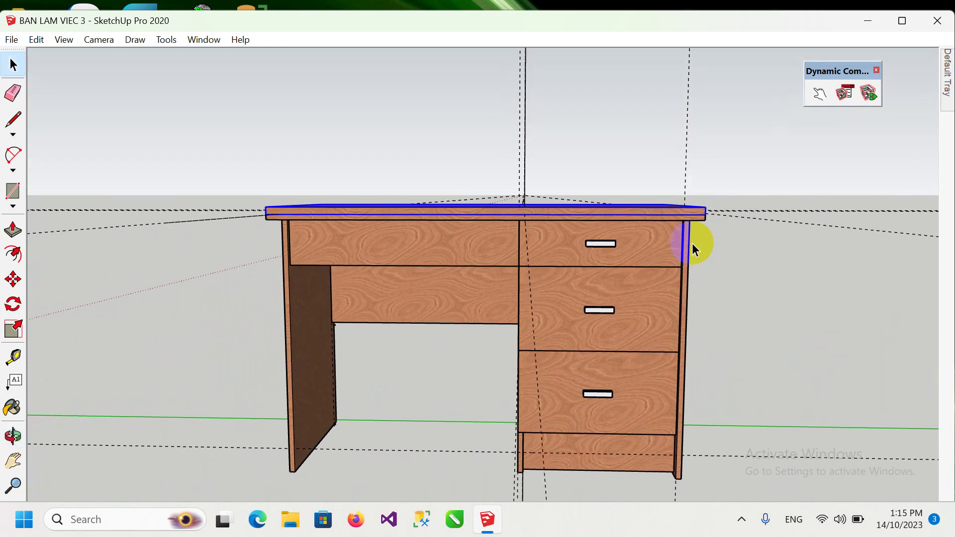
pyautogui.moveTo(501, 245)
pyautogui.mouseDown(button='middle')
pyautogui.moveTo(544, 245)
pyautogui.moveTo(532, 244)
pyautogui.mouseUp(button='middle')
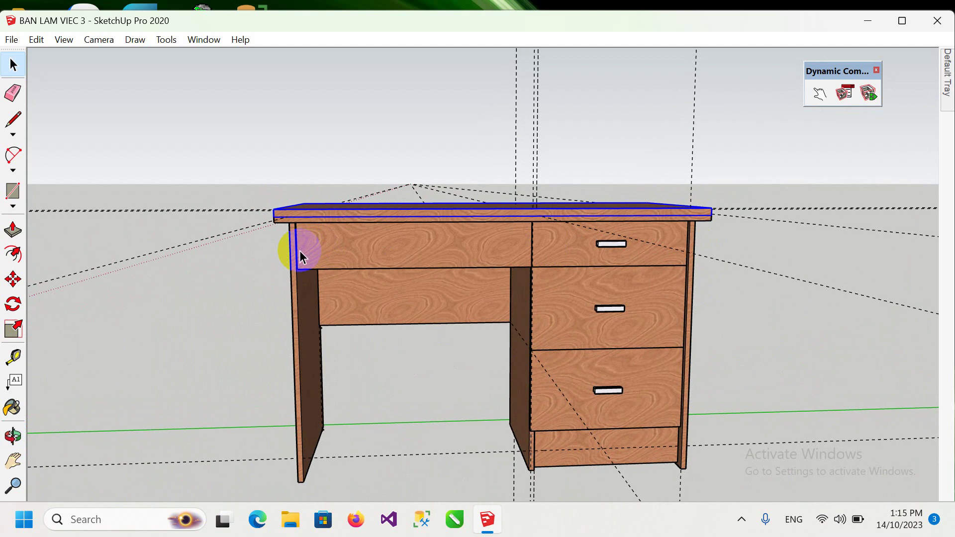
pyautogui.click(13, 357)
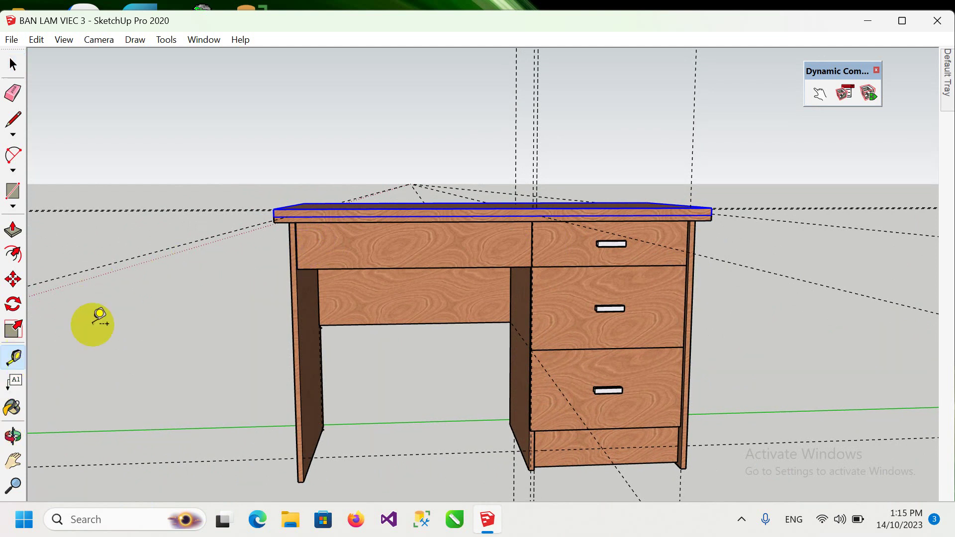
pyautogui.click(297, 264)
pyautogui.click(536, 271)
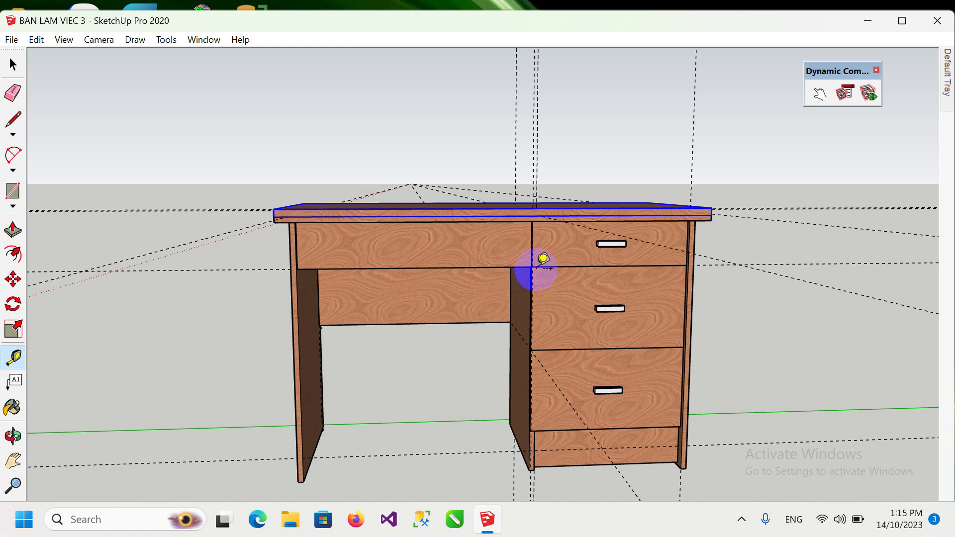
pyautogui.click(687, 265)
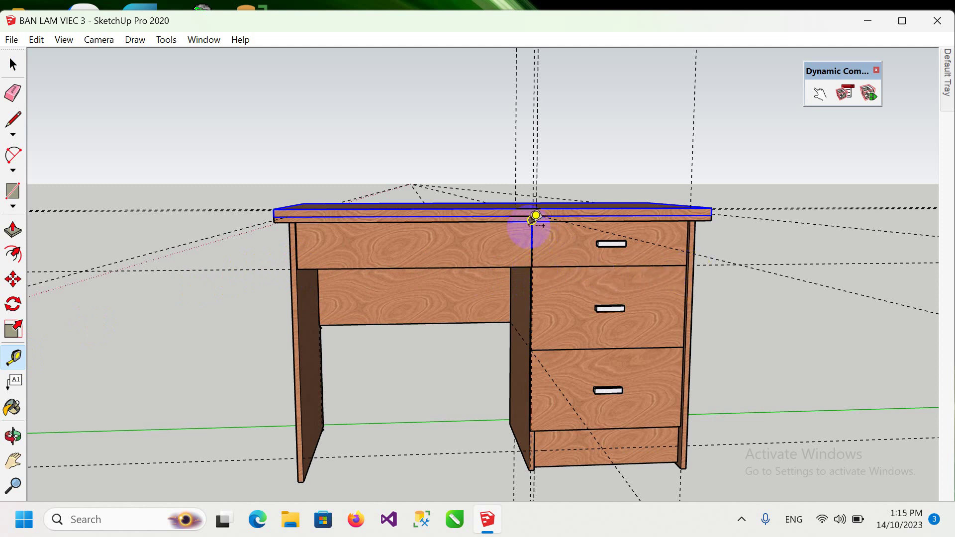
pyautogui.click(535, 224)
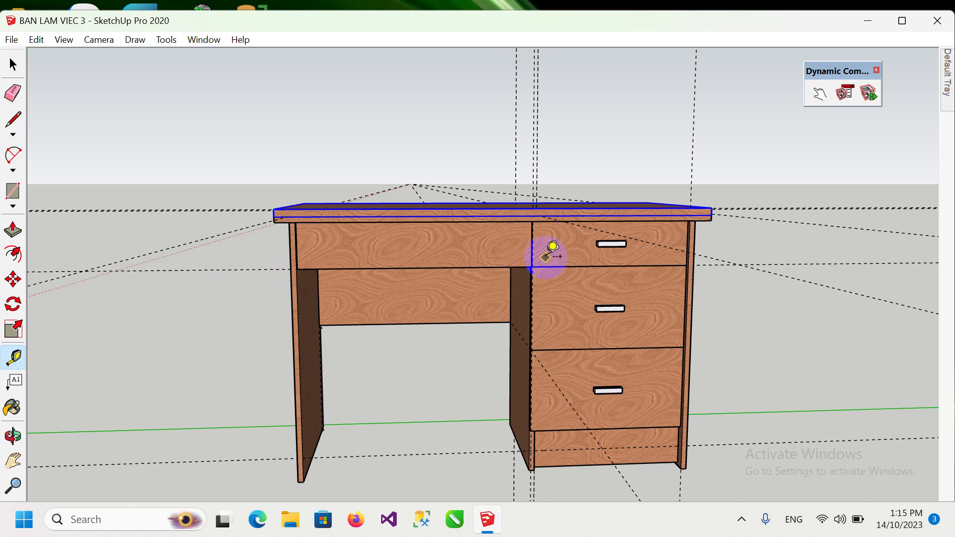
pyautogui.click(532, 219)
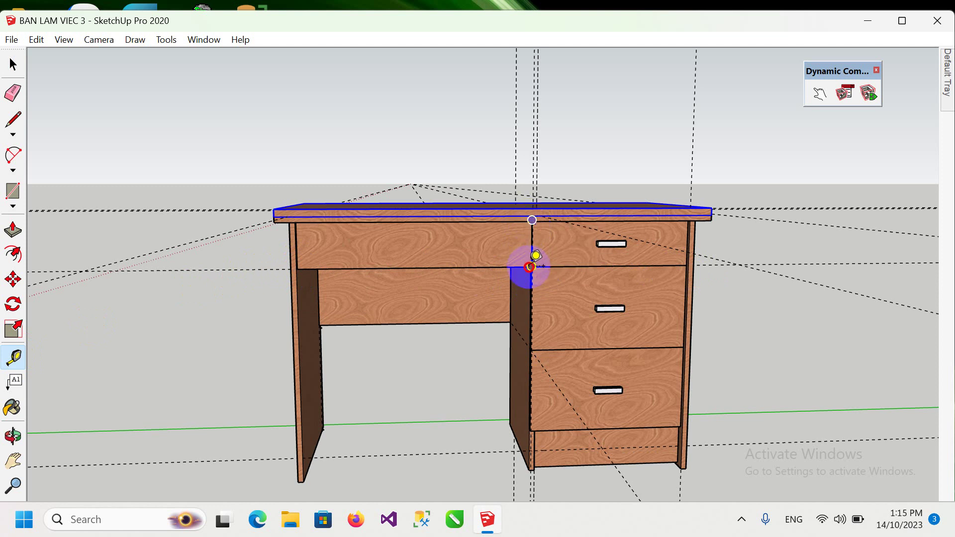
pyautogui.click(532, 266)
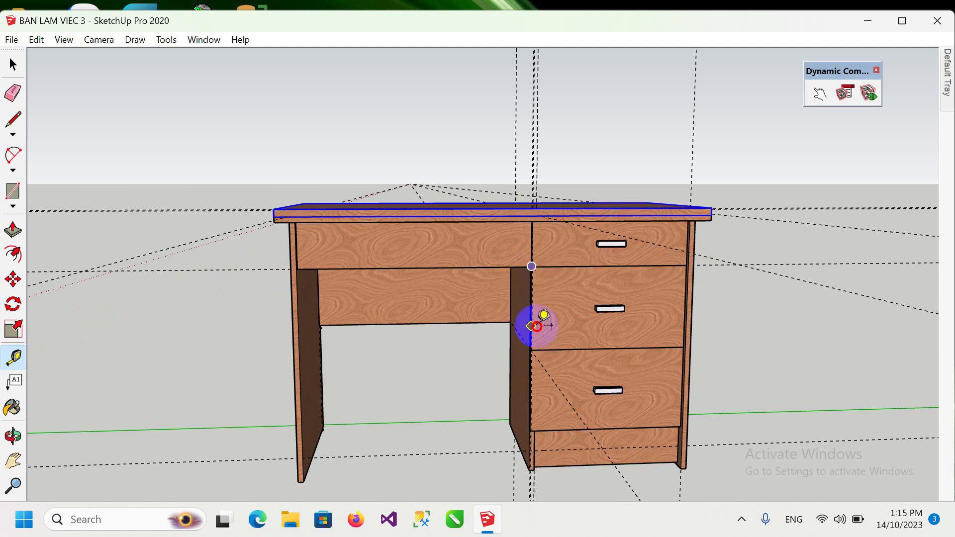
pyautogui.click(534, 349)
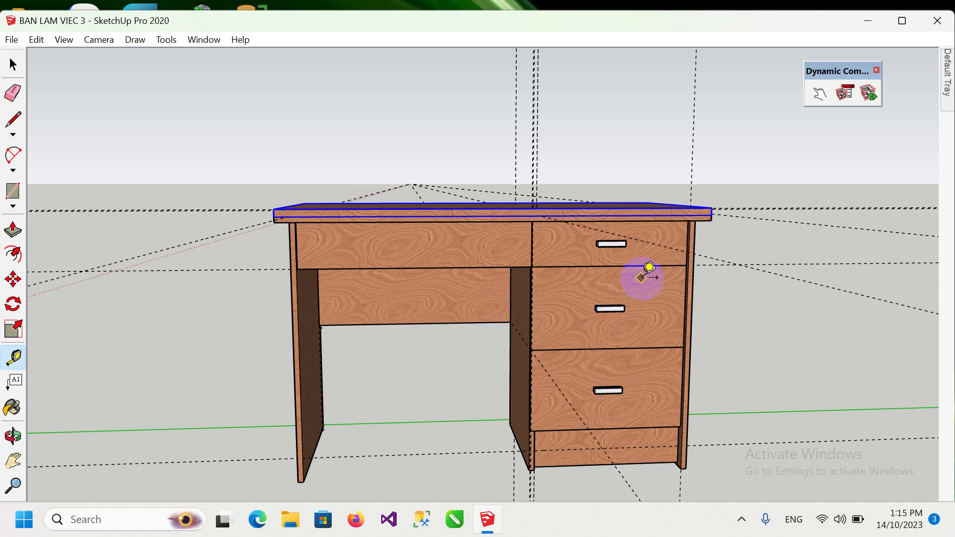
pyautogui.click(12, 65)
pyautogui.click(307, 327)
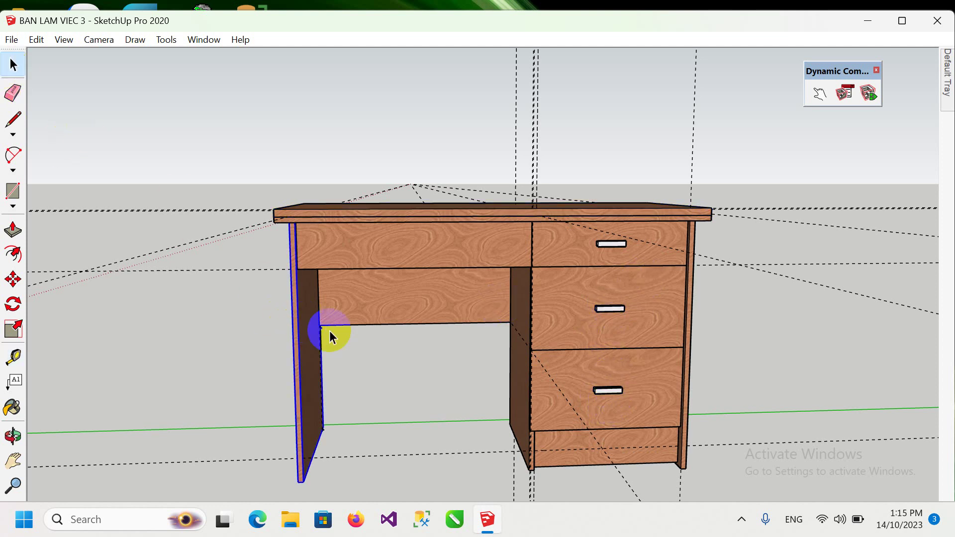
pyautogui.click(688, 364)
pyautogui.click(304, 328)
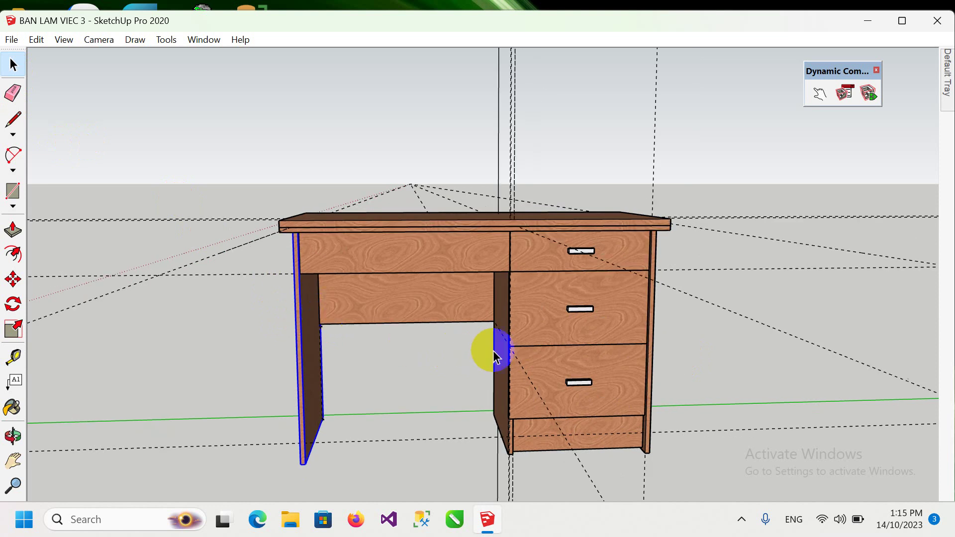
pyautogui.moveTo(494, 347)
pyautogui.mouseDown(button='middle')
pyautogui.moveTo(448, 326)
pyautogui.moveTo(447, 383)
pyautogui.moveTo(580, 335)
pyautogui.moveTo(481, 292)
pyautogui.moveTo(503, 292)
pyautogui.mouseUp(button='middle')
pyautogui.click(419, 282)
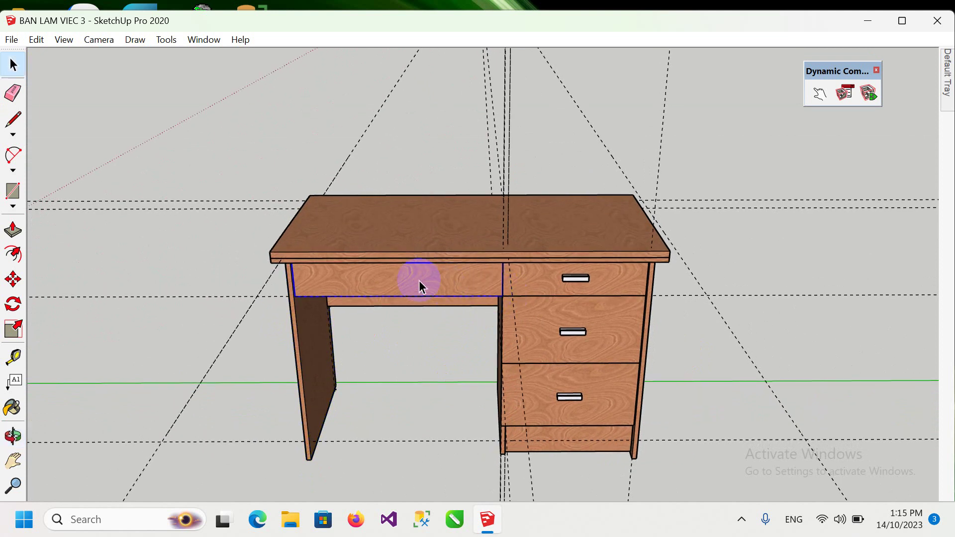
pyautogui.click(633, 282)
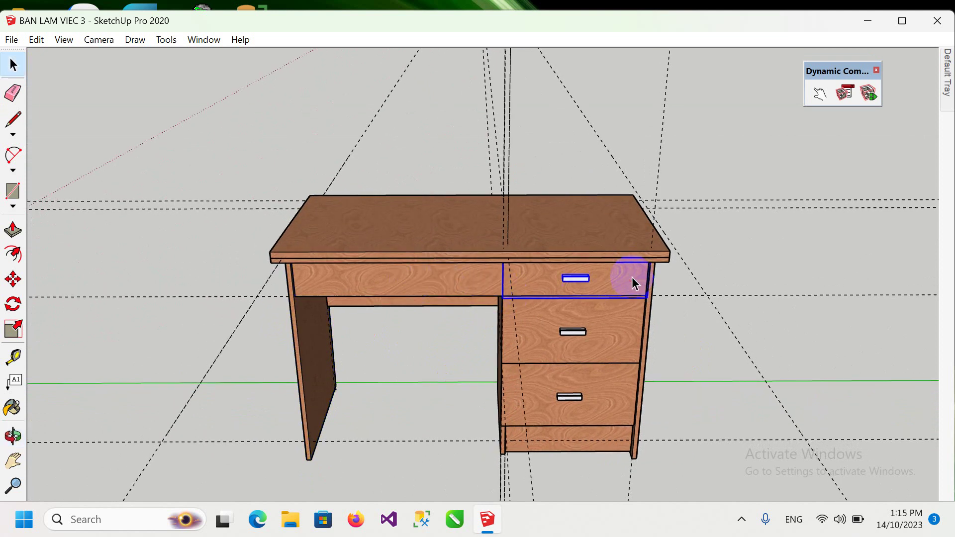
pyautogui.click(616, 386)
pyautogui.click(614, 324)
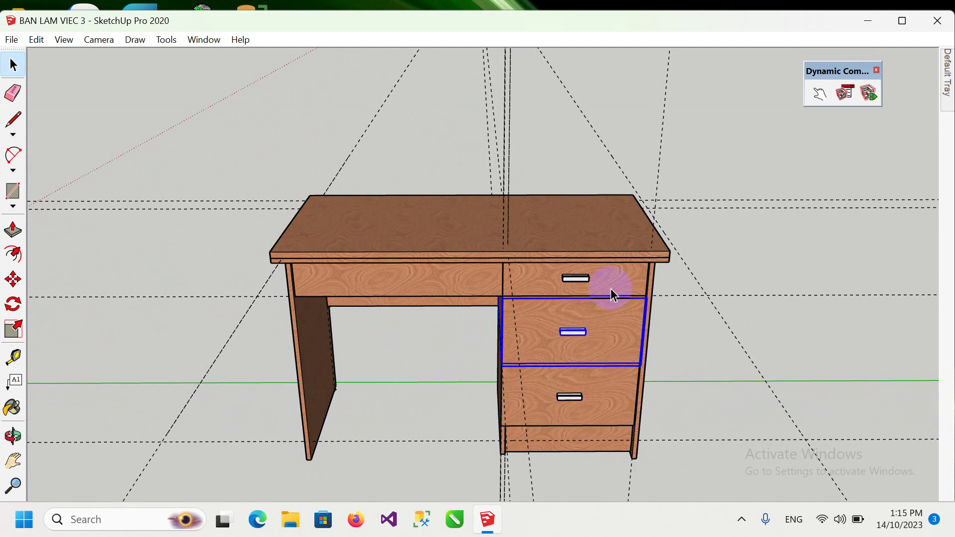
pyautogui.click(610, 286)
pyautogui.click(435, 282)
pyautogui.keyDown('shift'); pyautogui.click(575, 279); pyautogui.keyUp('shift')
pyautogui.click(602, 338)
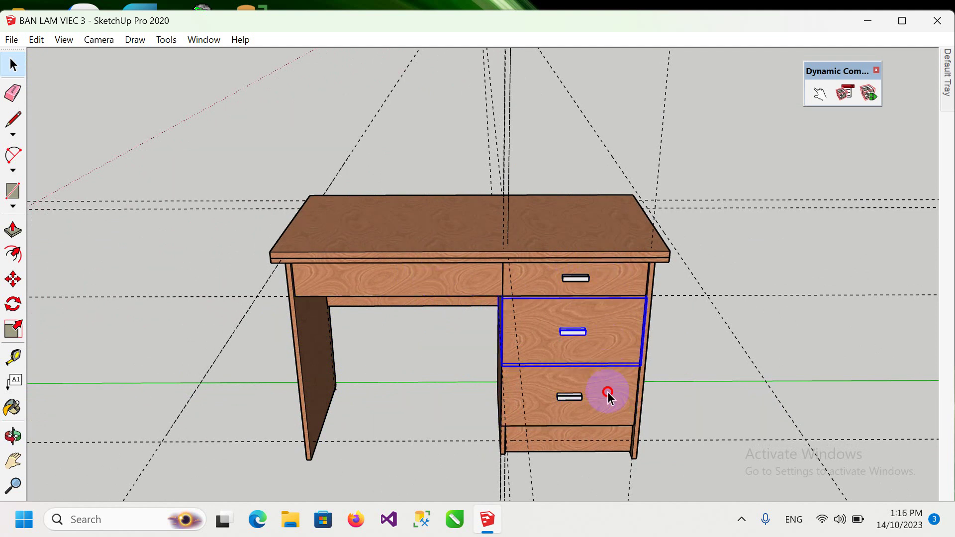
pyautogui.click(607, 391)
pyautogui.click(621, 341)
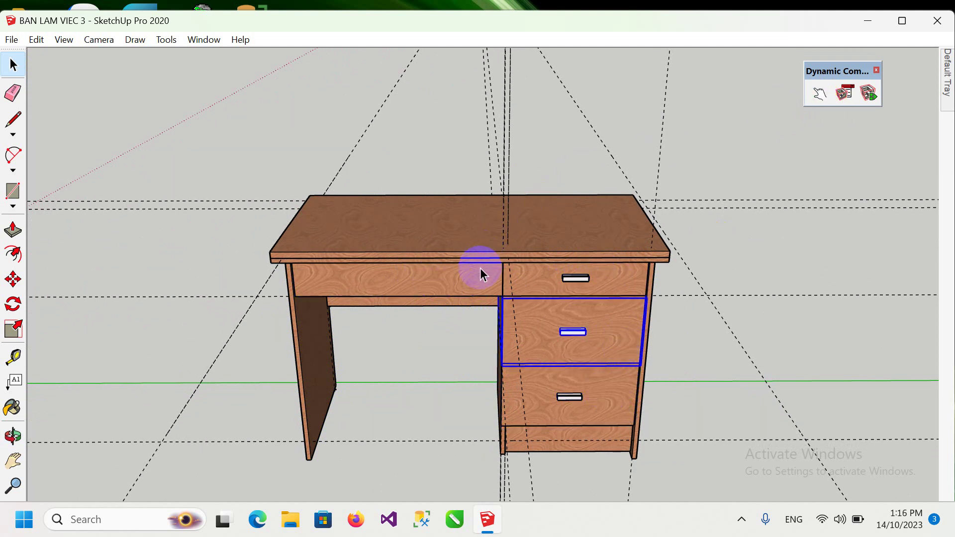
# With the Interact tool, slide the left drawer open and shut
pyautogui.click(684, 264)
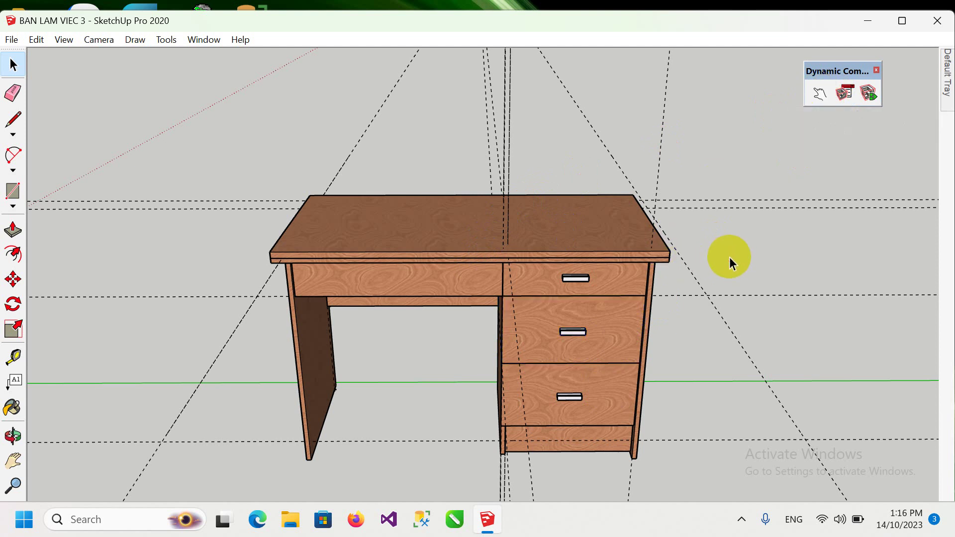
pyautogui.click(814, 98)
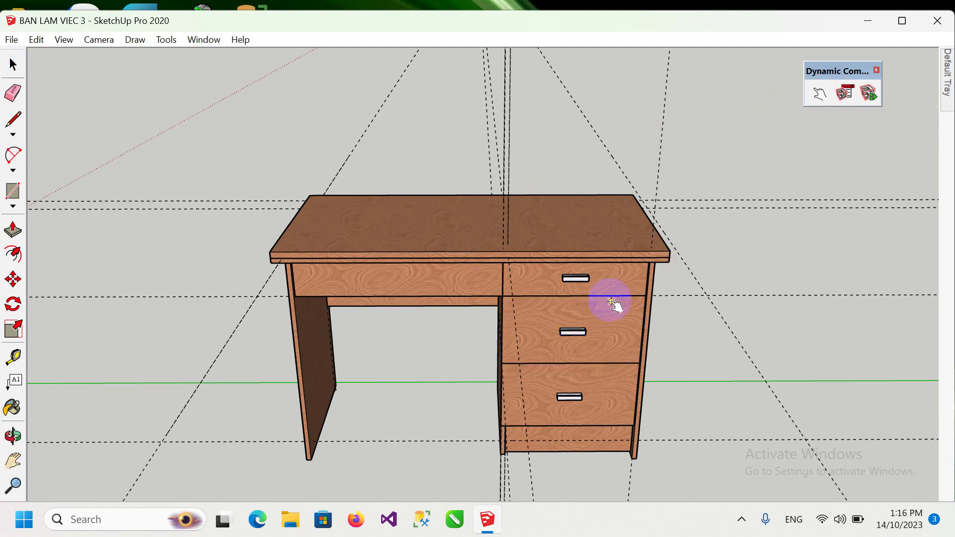
pyautogui.click(432, 288)
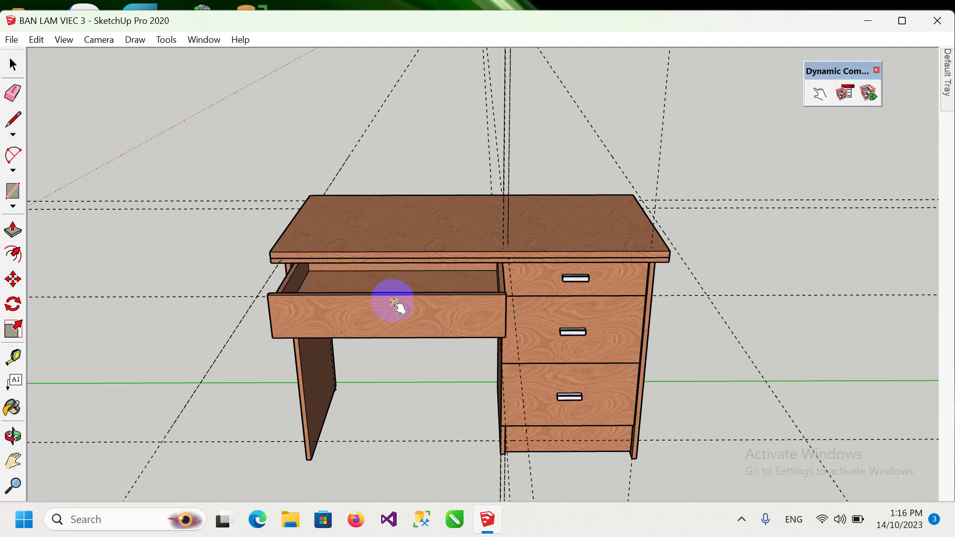
pyautogui.click(379, 283)
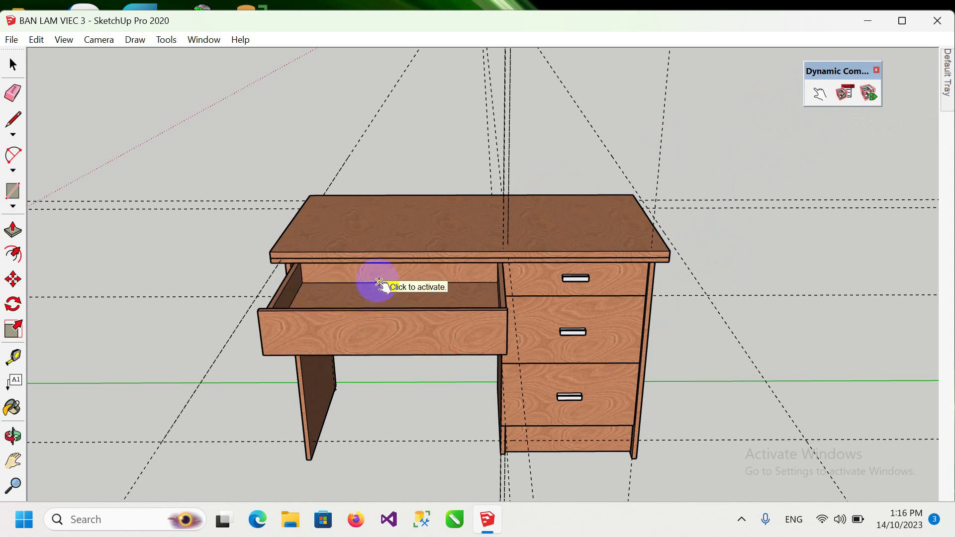
pyautogui.click(388, 333)
# Open and close the top-right drawer, then the bottom-right drawer
pyautogui.click(610, 290)
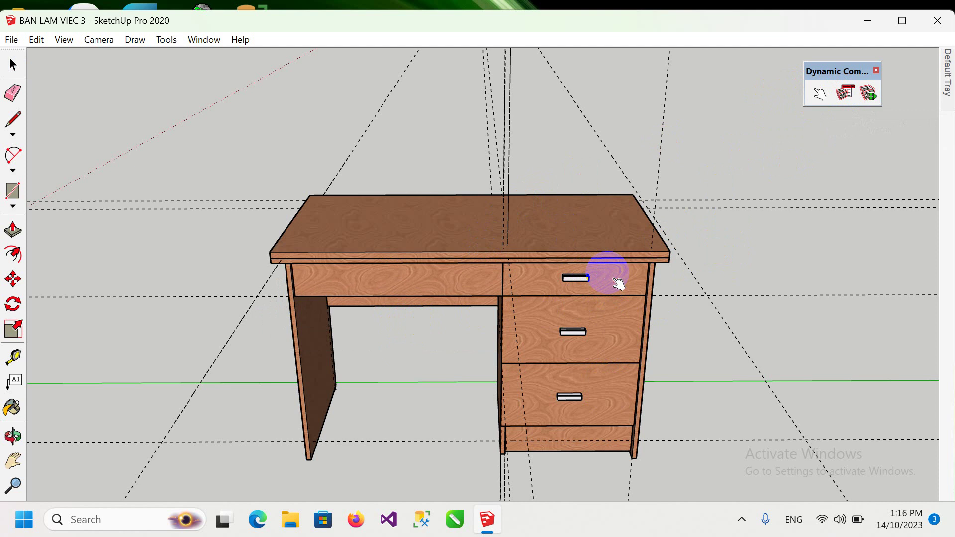
pyautogui.click(544, 285)
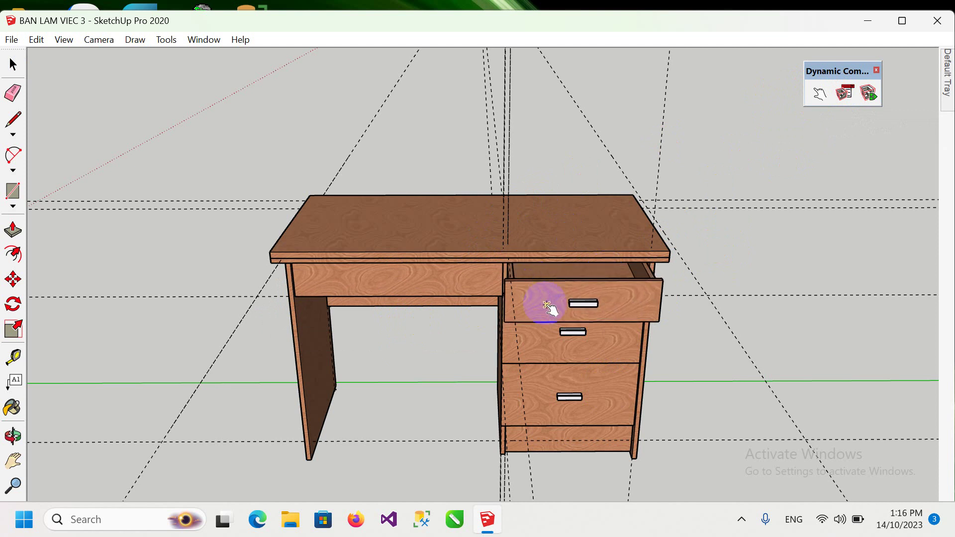
pyautogui.click(556, 332)
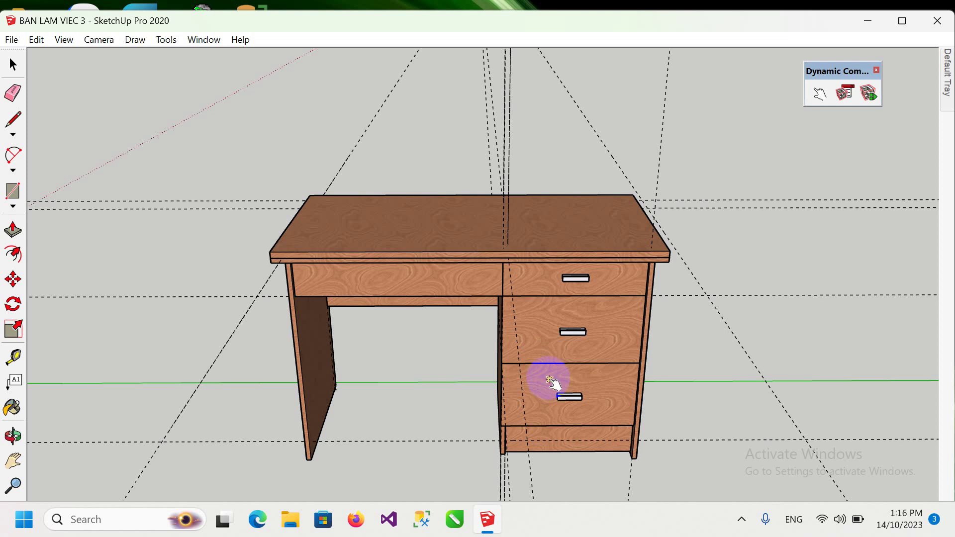
pyautogui.click(570, 380)
pyautogui.click(569, 387)
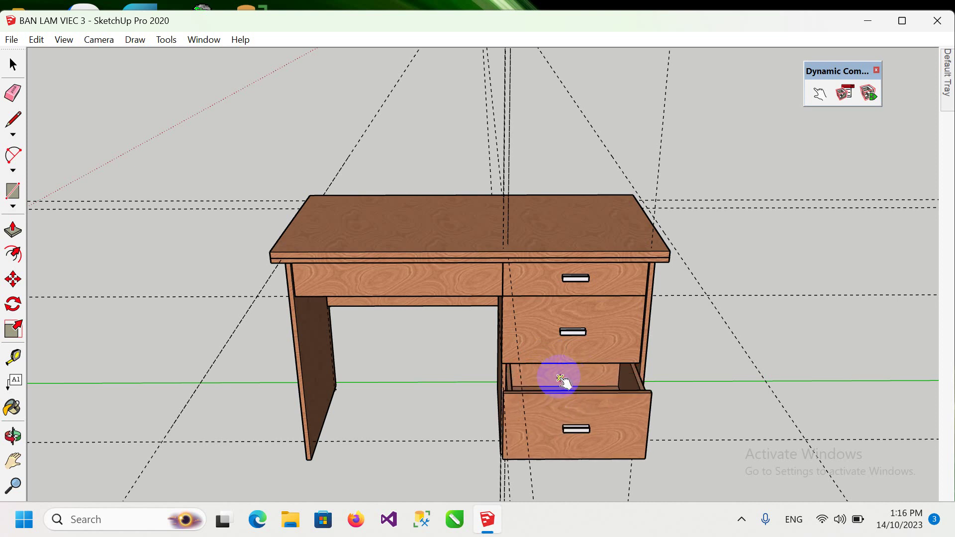
pyautogui.click(579, 439)
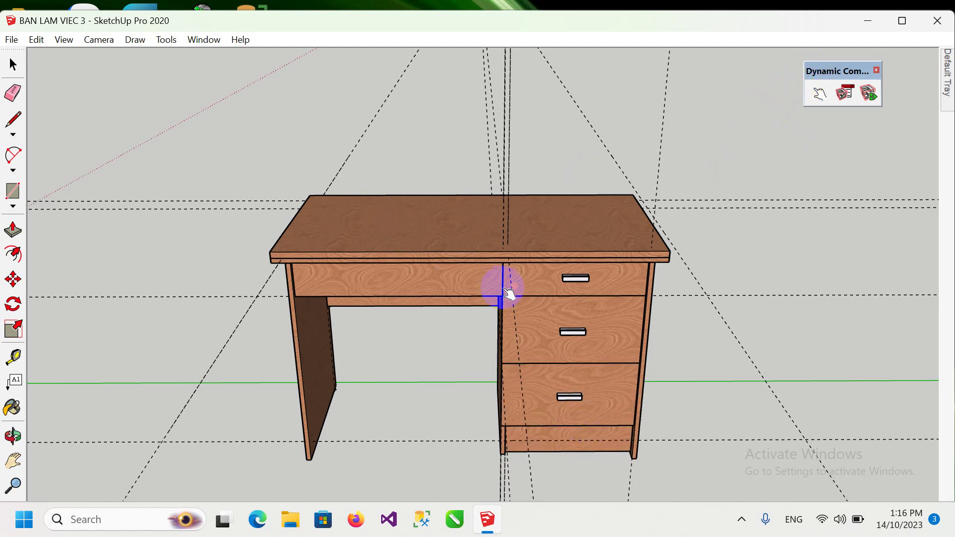
pyautogui.scroll(2, 558, 283)
pyautogui.scroll(3, 572, 270)
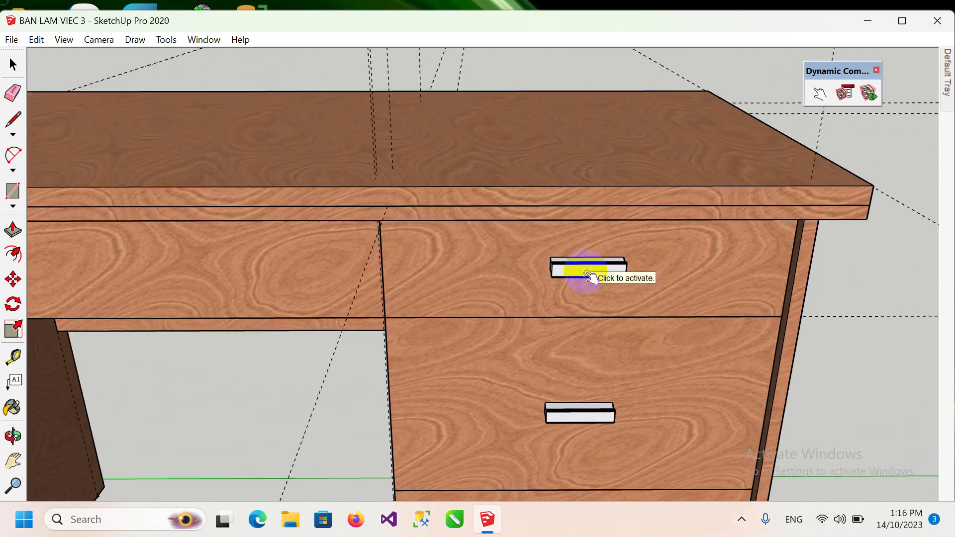
pyautogui.scroll(3, 589, 276)
pyautogui.scroll(2, 589, 276)
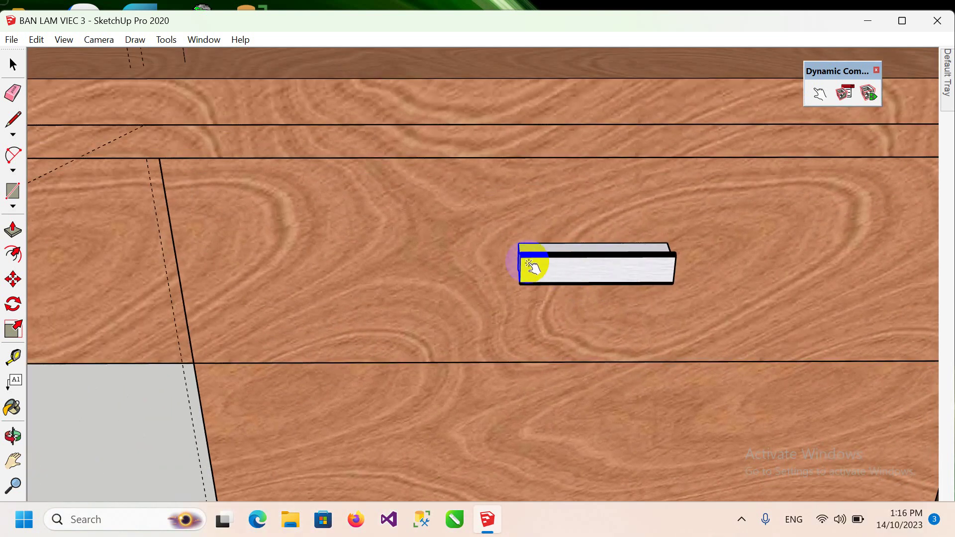
pyautogui.moveTo(555, 271); pyautogui.dragTo(565, 269, button='middle')
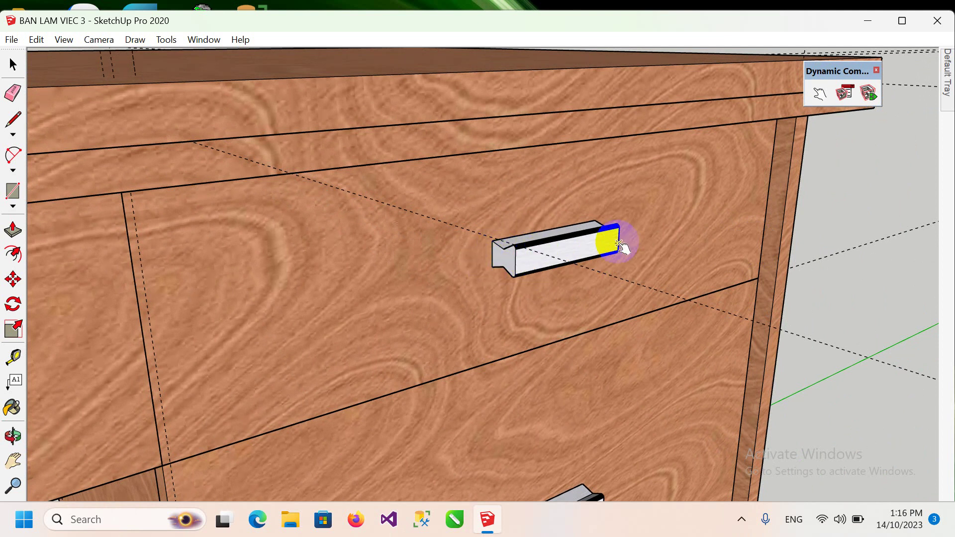
pyautogui.scroll(2, 500, 254)
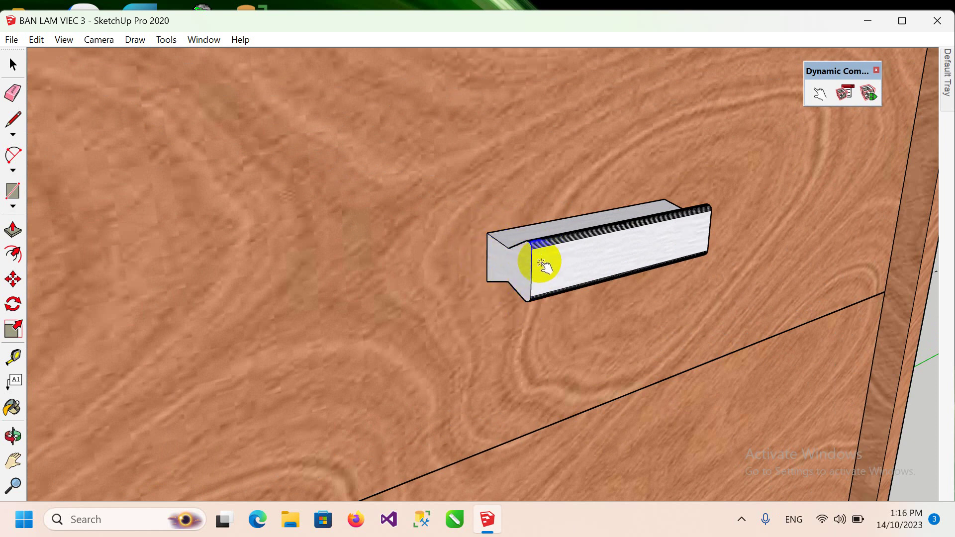
pyautogui.scroll(3, 542, 254)
pyautogui.moveTo(542, 253)
pyautogui.mouseDown(button='middle')
pyautogui.moveTo(670, 224)
pyautogui.moveTo(523, 256)
pyautogui.mouseUp(button='middle')
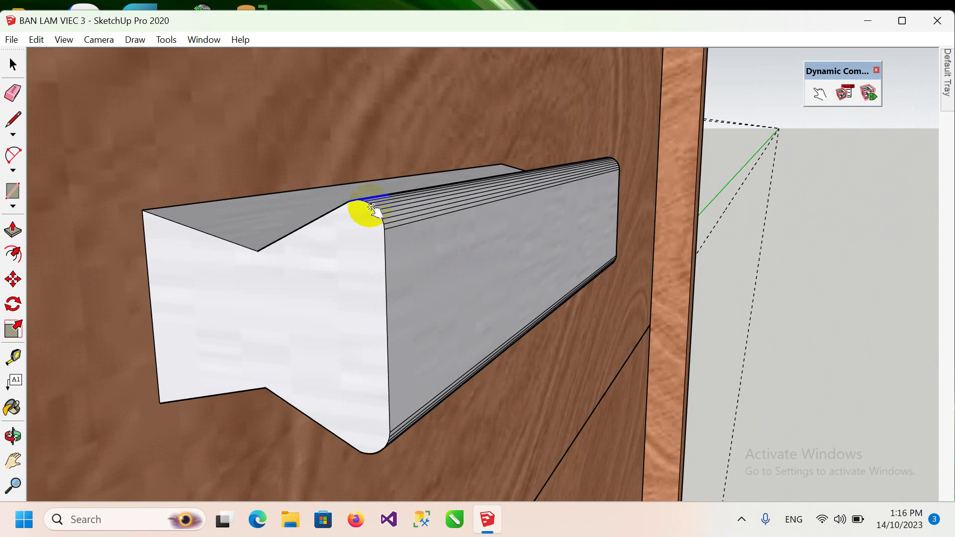
pyautogui.scroll(-2, 383, 245)
pyautogui.scroll(-2, 398, 267)
pyautogui.scroll(-2, 397, 266)
pyautogui.scroll(-2, 380, 277)
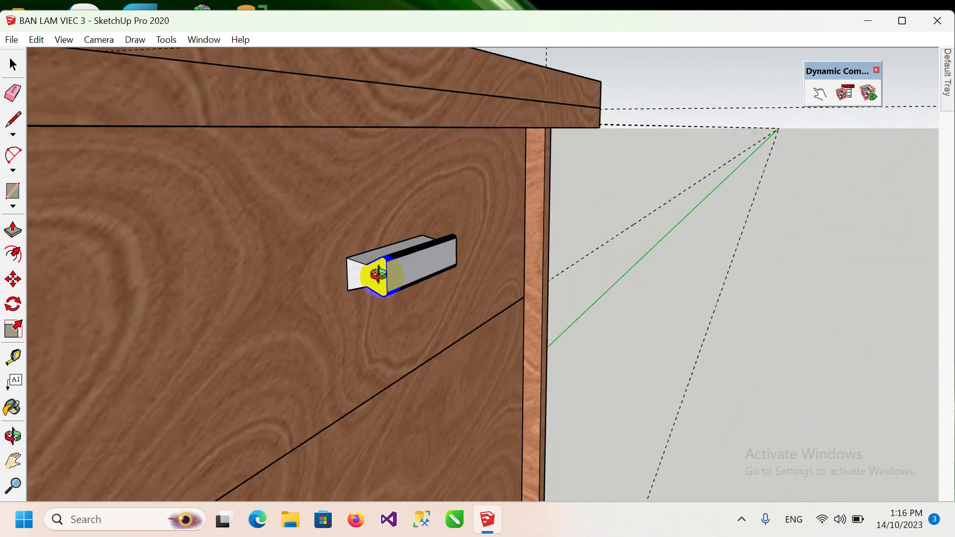
pyautogui.moveTo(375, 273)
pyautogui.mouseDown(button='middle')
pyautogui.moveTo(227, 276)
pyautogui.moveTo(88, 177)
pyautogui.mouseUp(button='middle')
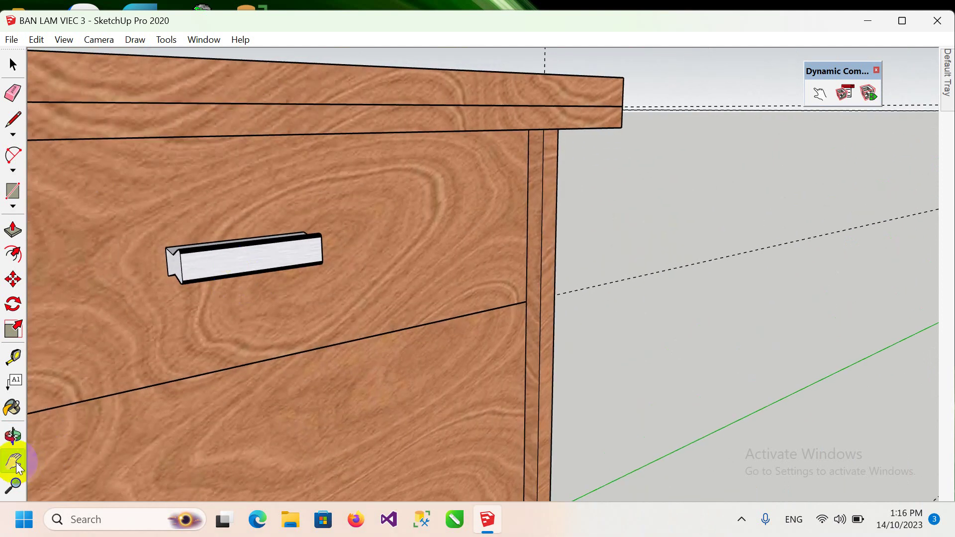
pyautogui.moveTo(348, 361); pyautogui.dragTo(490, 319, button='middle')
pyautogui.scroll(-2, 490, 319)
pyautogui.scroll(-3, 564, 303)
pyautogui.moveTo(570, 273)
pyautogui.mouseDown(button='middle')
pyautogui.moveTo(475, 281)
pyautogui.moveTo(426, 271)
pyautogui.mouseUp(button='middle')
pyautogui.click(13, 65)
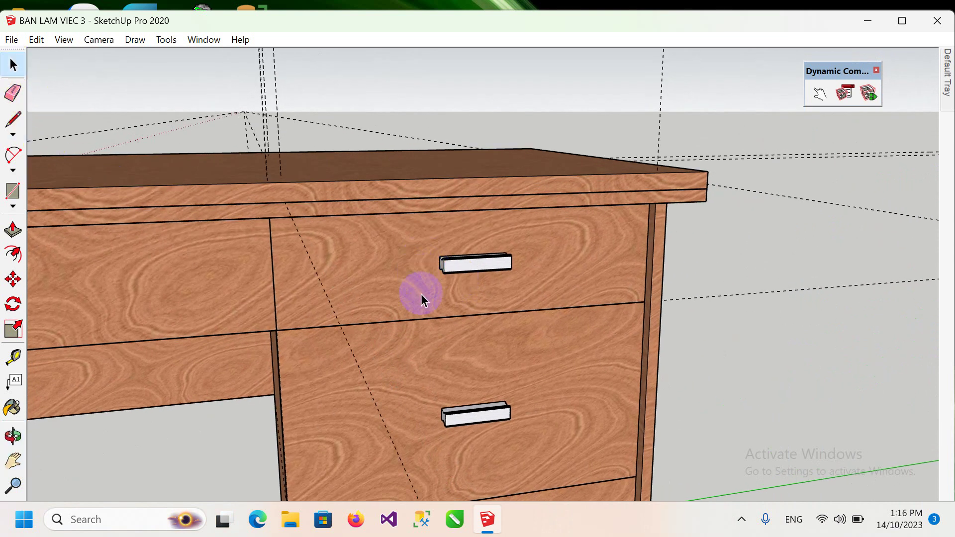
pyautogui.scroll(-2, 398, 331)
pyautogui.scroll(-2, 398, 331)
pyautogui.scroll(-1, 398, 329)
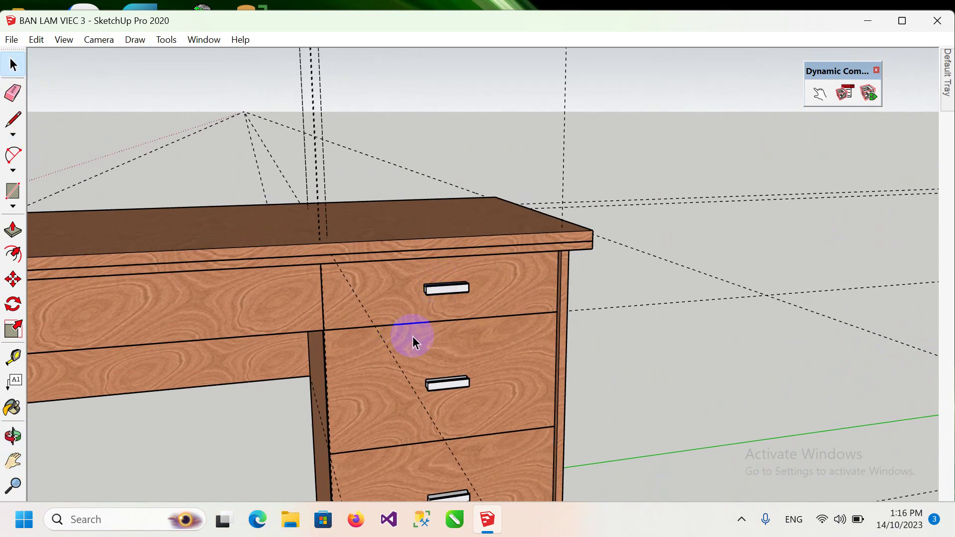
pyautogui.click(14, 460)
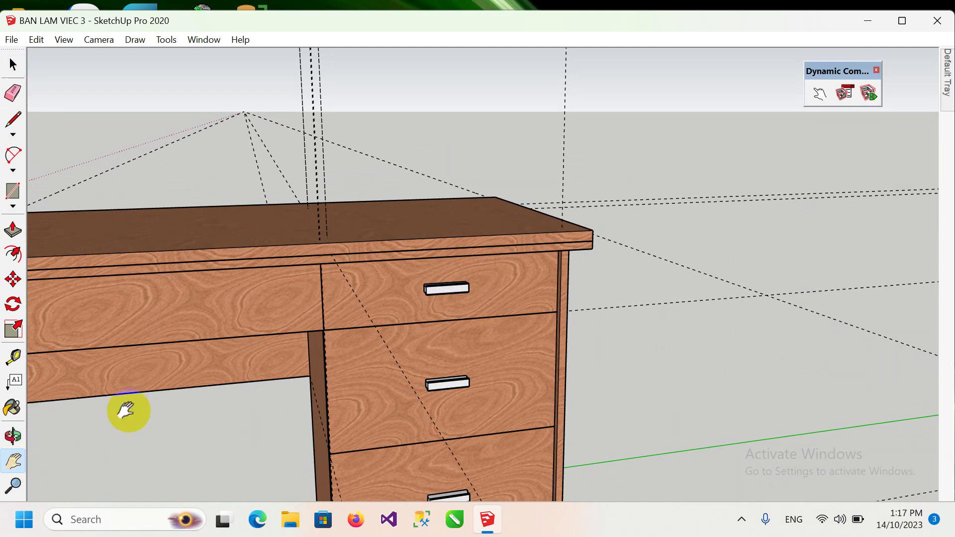
pyautogui.moveTo(128, 409)
pyautogui.mouseDown()
pyautogui.moveTo(690, 273)
pyautogui.moveTo(635, 232)
pyautogui.mouseUp()
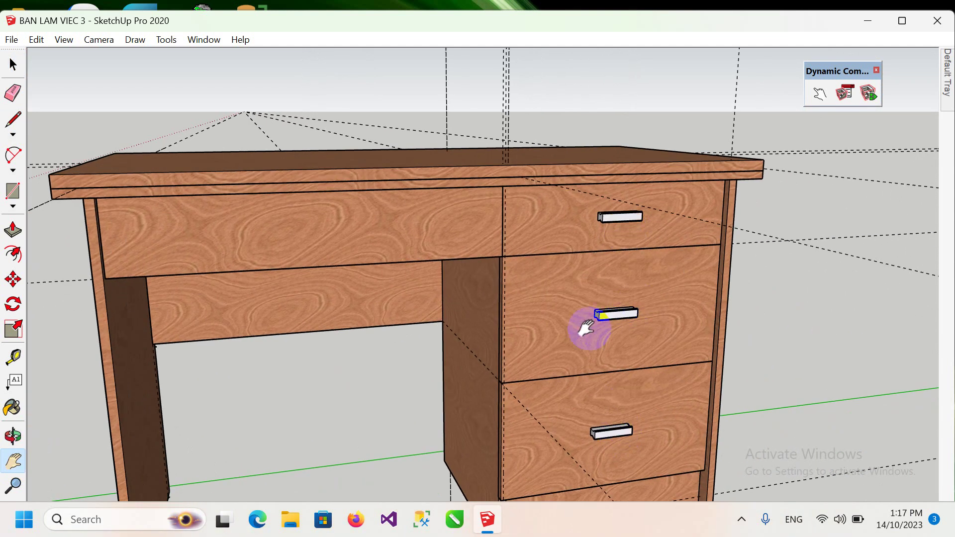
pyautogui.scroll(-2, 587, 328)
pyautogui.moveTo(589, 319)
pyautogui.mouseDown(button='middle')
pyautogui.moveTo(497, 313)
pyautogui.moveTo(512, 315)
pyautogui.mouseUp(button='middle')
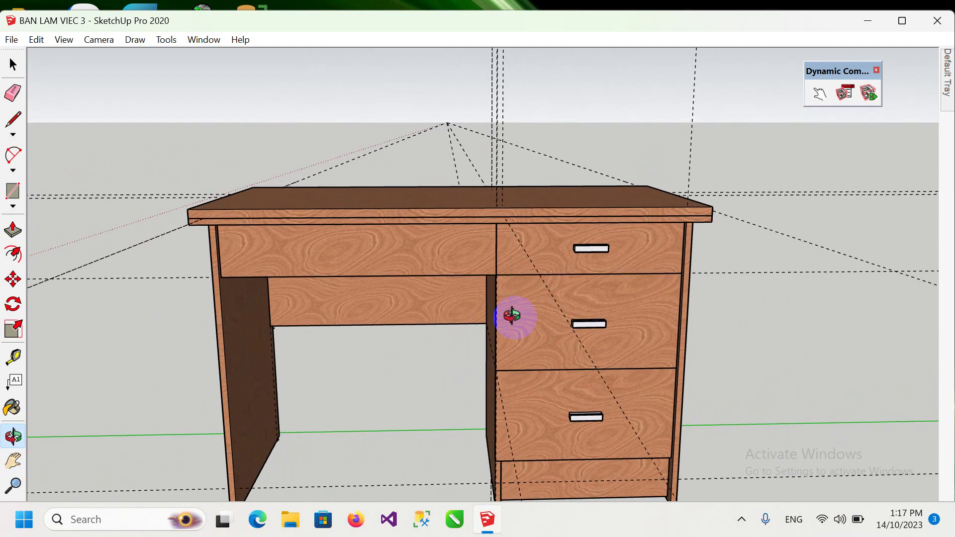
pyautogui.scroll(3, 603, 254)
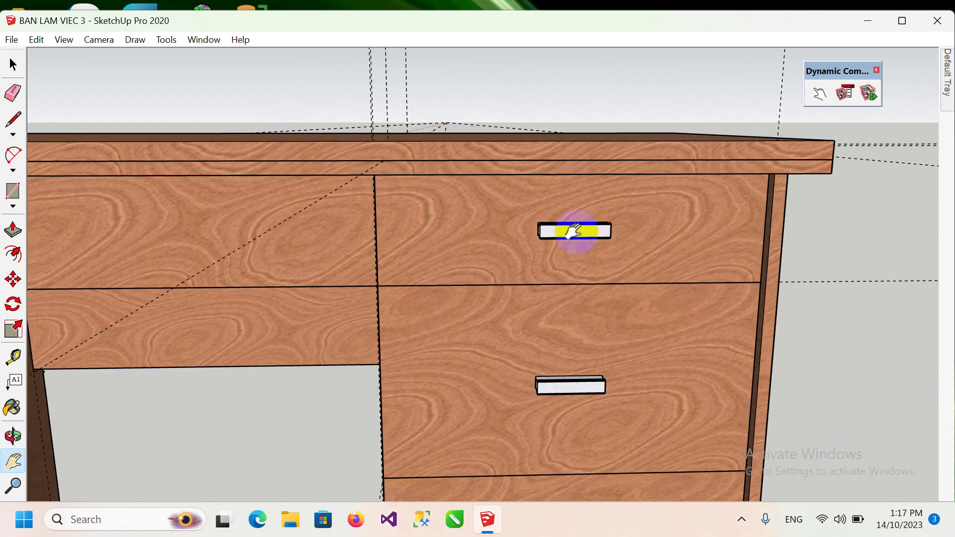
pyautogui.scroll(-3, 646, 301)
pyautogui.scroll(-1, 622, 341)
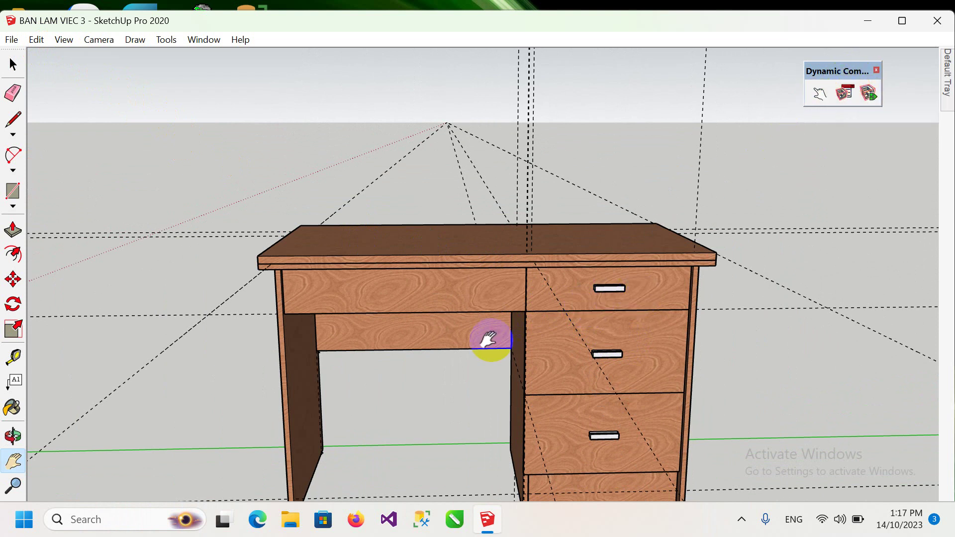
pyautogui.click(427, 286)
pyautogui.moveTo(417, 243); pyautogui.dragTo(409, 195)
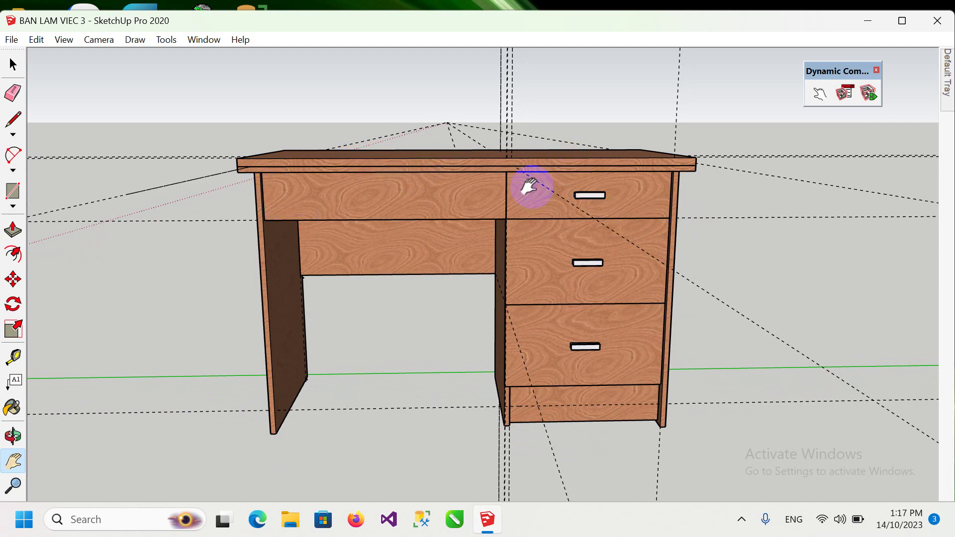
# Reopen the earlier desk model BAN LAM VIEC from recent files, discarding unsaved changes
pyautogui.click(11, 40)
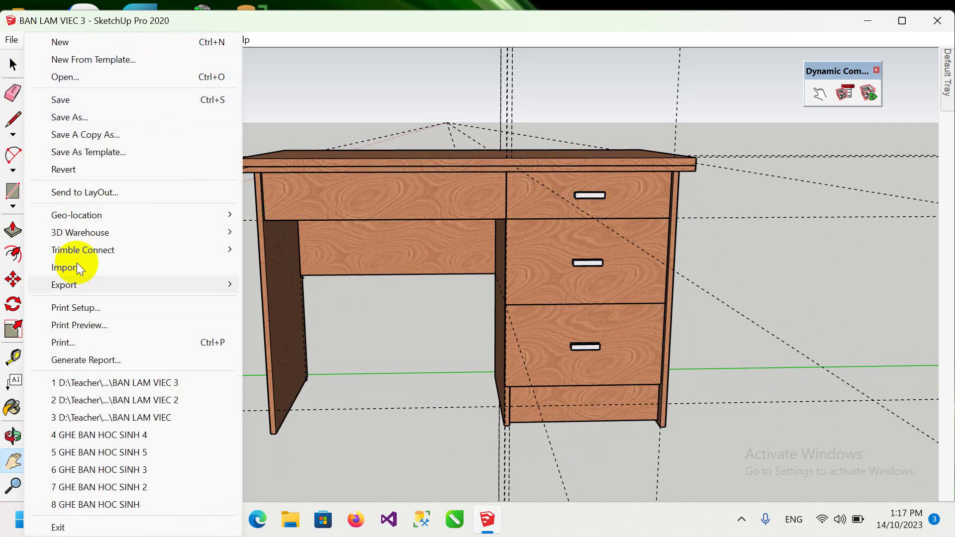
pyautogui.click(144, 419)
pyautogui.click(490, 323)
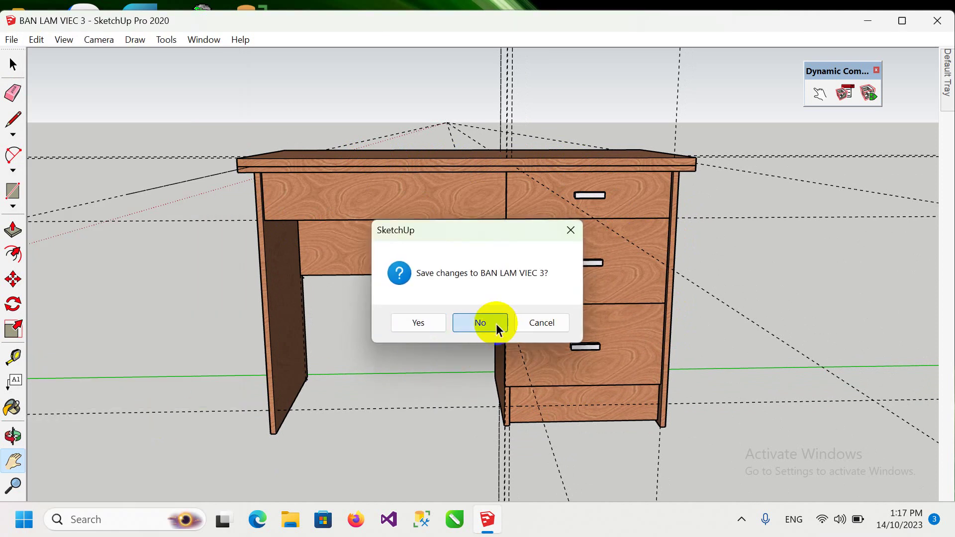
pyautogui.scroll(-2, 473, 304)
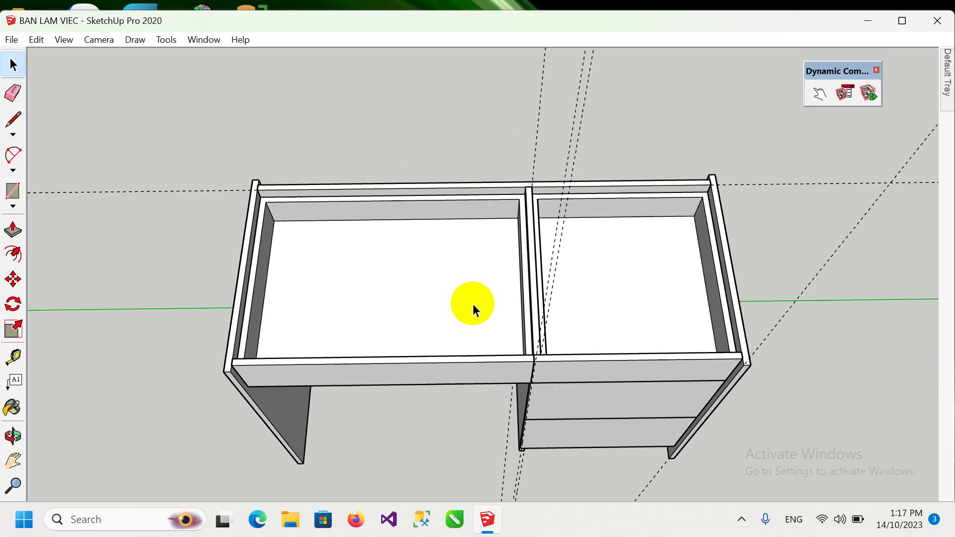
pyautogui.scroll(-2, 472, 303)
pyautogui.moveTo(473, 303); pyautogui.dragTo(470, 319, button='middle')
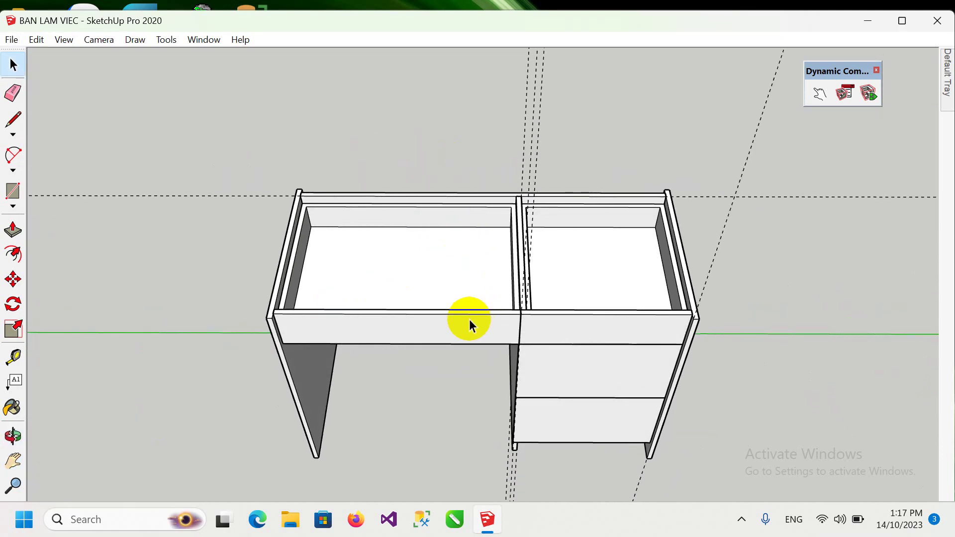
# Select the left drawer and the top, middle and bottom right drawers in turn
pyautogui.click(384, 322)
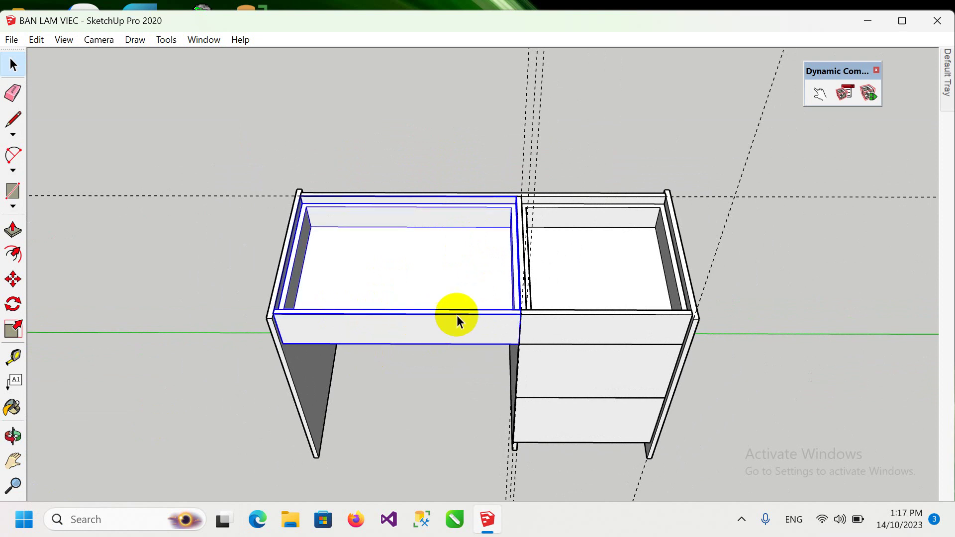
pyautogui.click(604, 324)
pyautogui.click(603, 367)
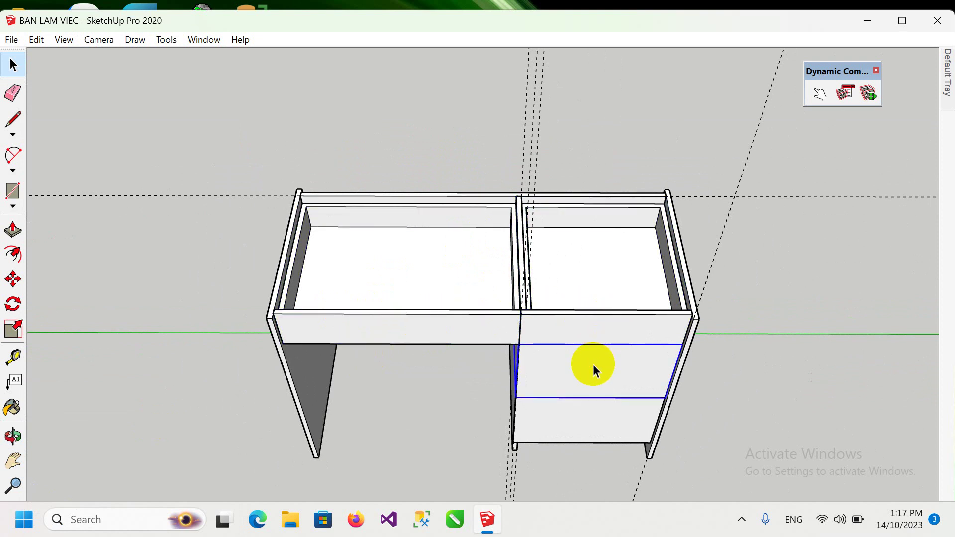
pyautogui.click(604, 403)
pyautogui.click(411, 314)
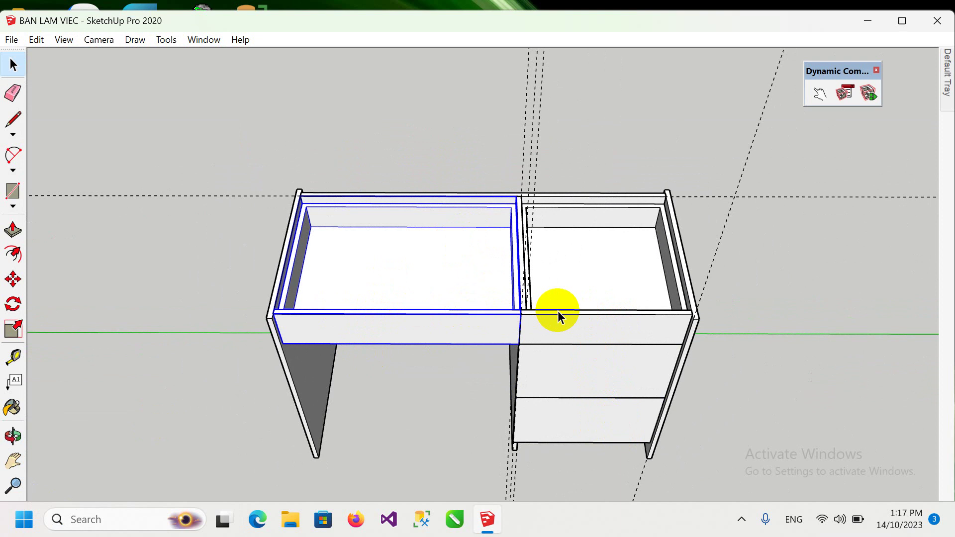
# Hide the left drawer and all three right drawers, and turn off Show Hidden Objects
pyautogui.rightClick(424, 321)
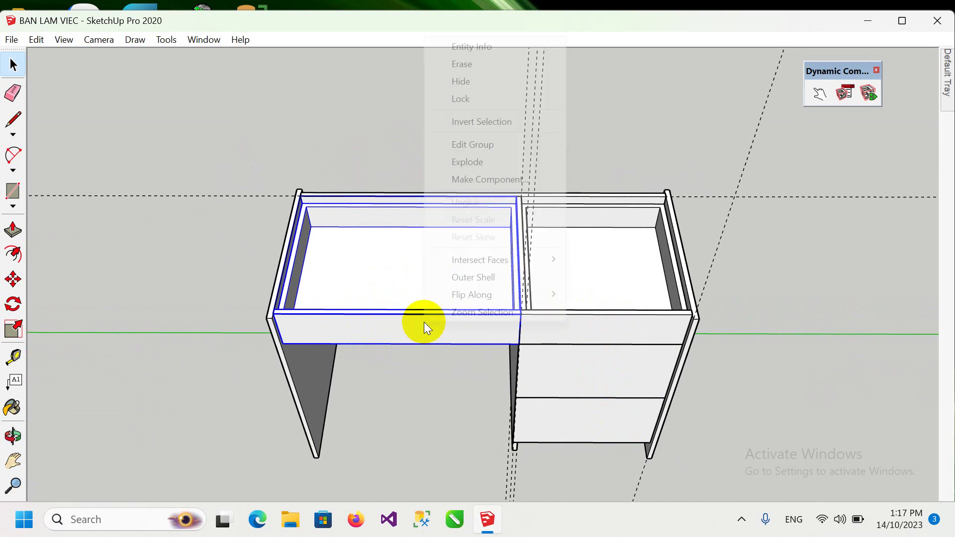
pyautogui.click(472, 82)
pyautogui.rightClick(569, 322)
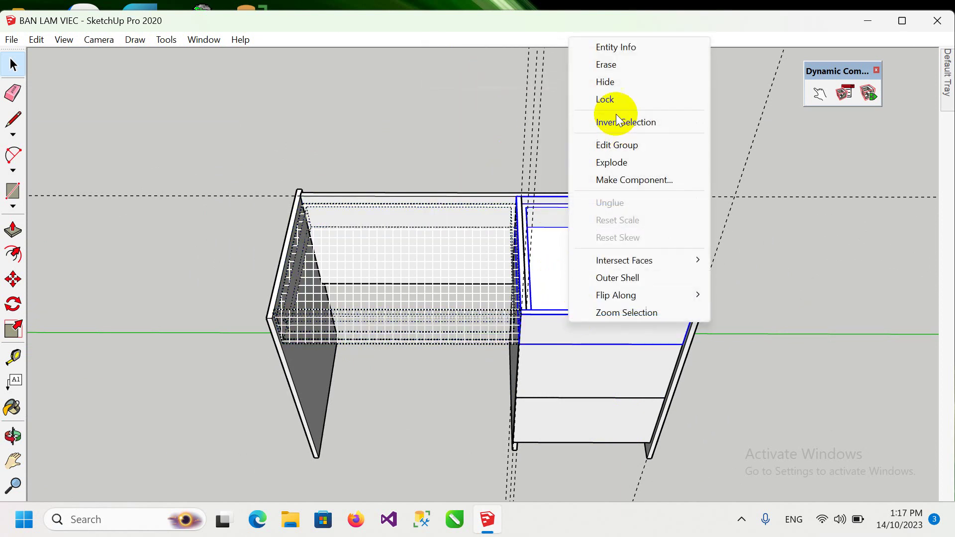
pyautogui.click(614, 85)
pyautogui.rightClick(592, 382)
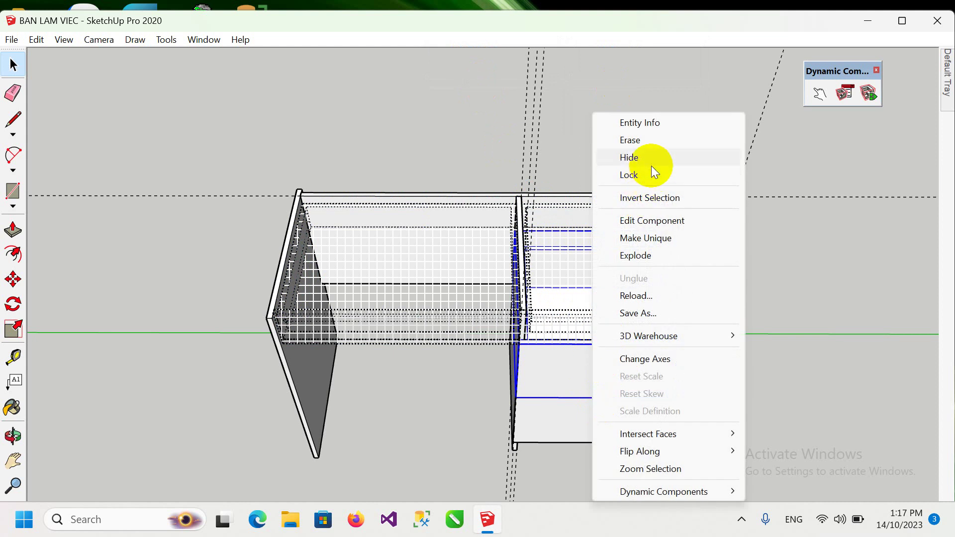
pyautogui.click(651, 158)
pyautogui.rightClick(608, 421)
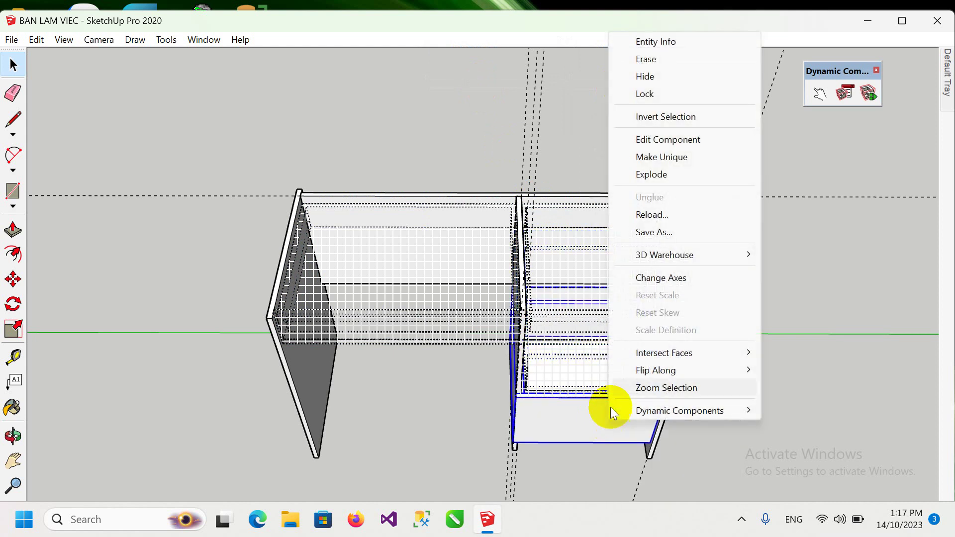
pyautogui.click(673, 75)
pyautogui.click(64, 40)
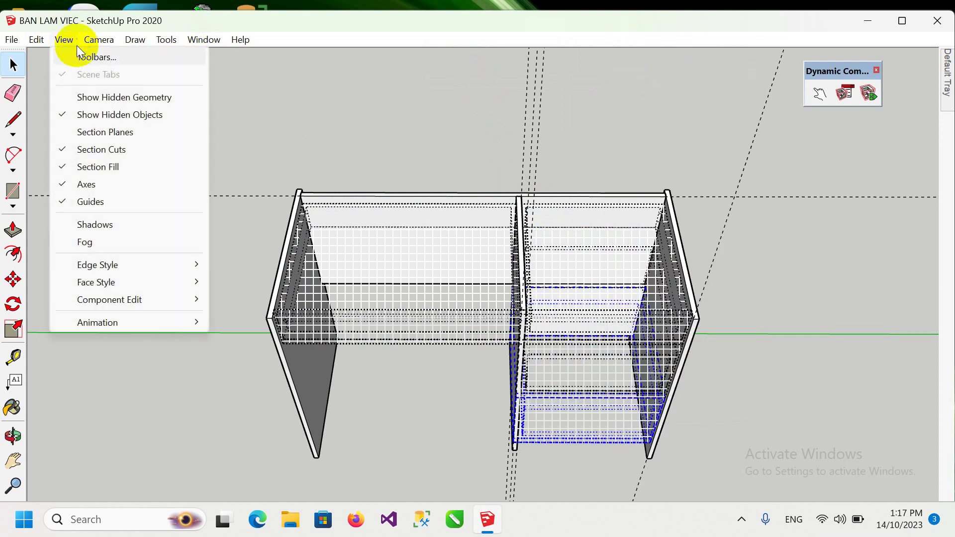
pyautogui.click(65, 112)
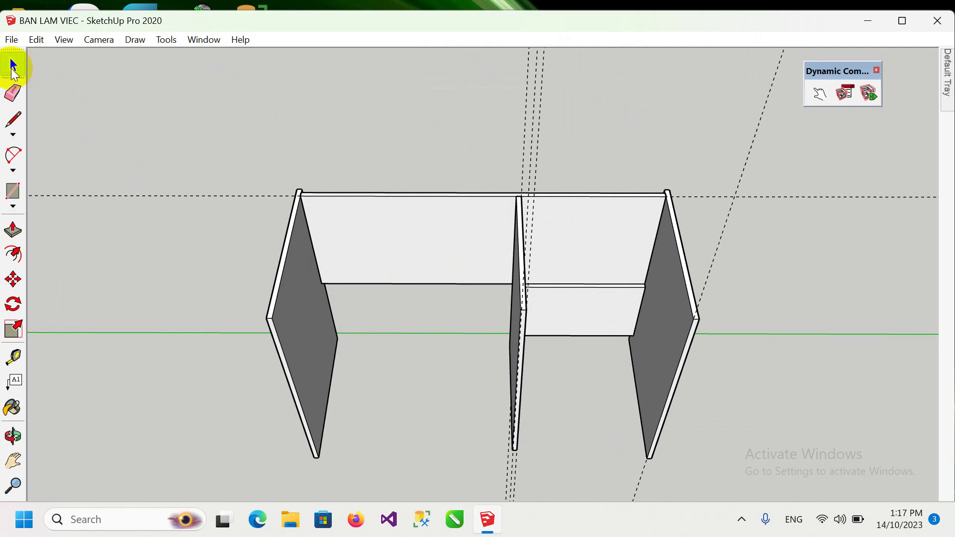
pyautogui.moveTo(341, 320)
pyautogui.mouseDown(button='middle')
pyautogui.moveTo(327, 262)
pyautogui.moveTo(292, 239)
pyautogui.moveTo(297, 255)
pyautogui.moveTo(213, 260)
pyautogui.moveTo(341, 224)
pyautogui.moveTo(469, 209)
pyautogui.mouseUp(button='middle')
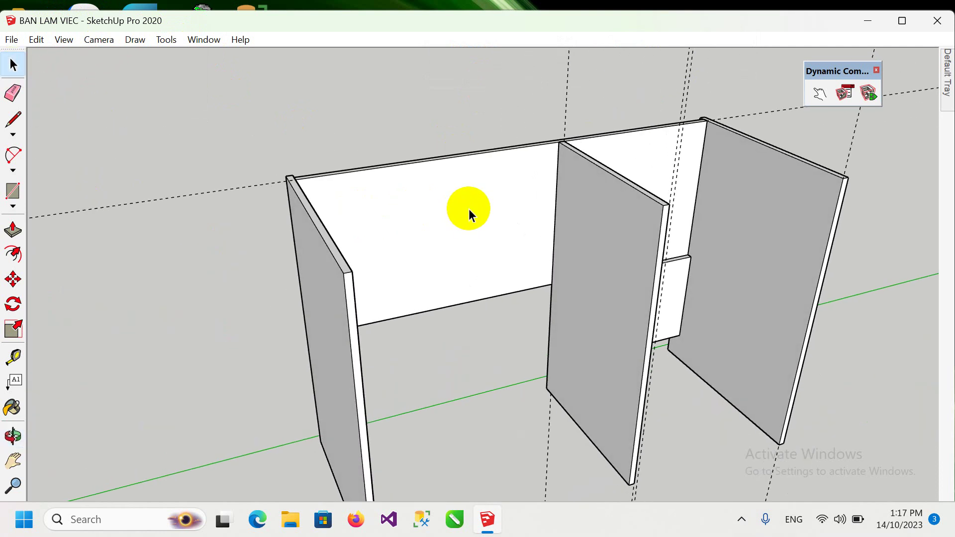
pyautogui.moveTo(372, 281); pyautogui.dragTo(339, 314, button='middle')
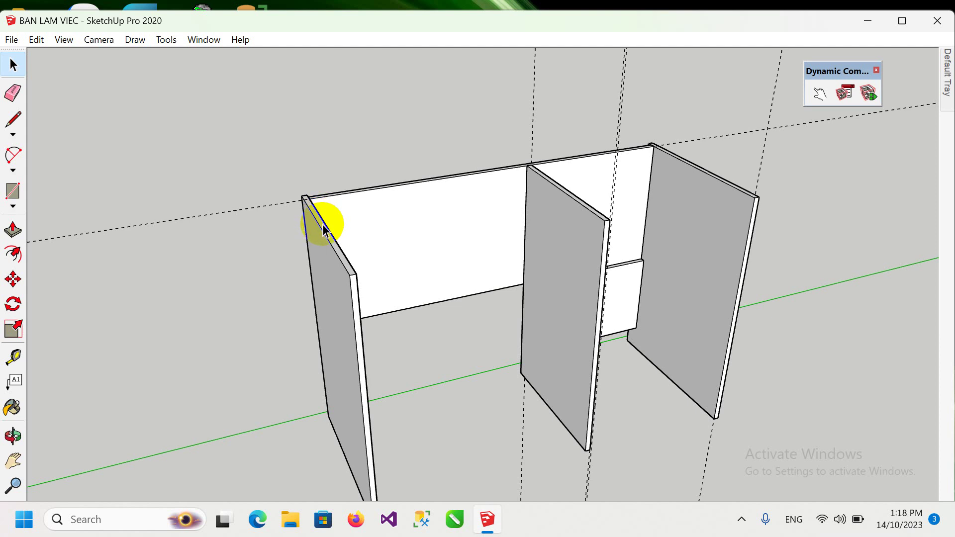
pyautogui.click(344, 264)
pyautogui.moveTo(365, 295); pyautogui.dragTo(256, 249, button='middle')
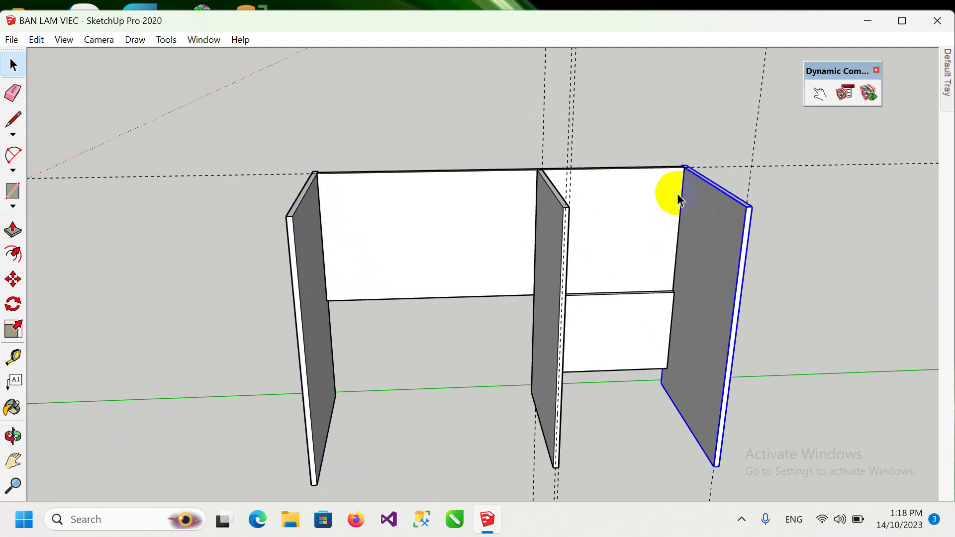
pyautogui.click(293, 225)
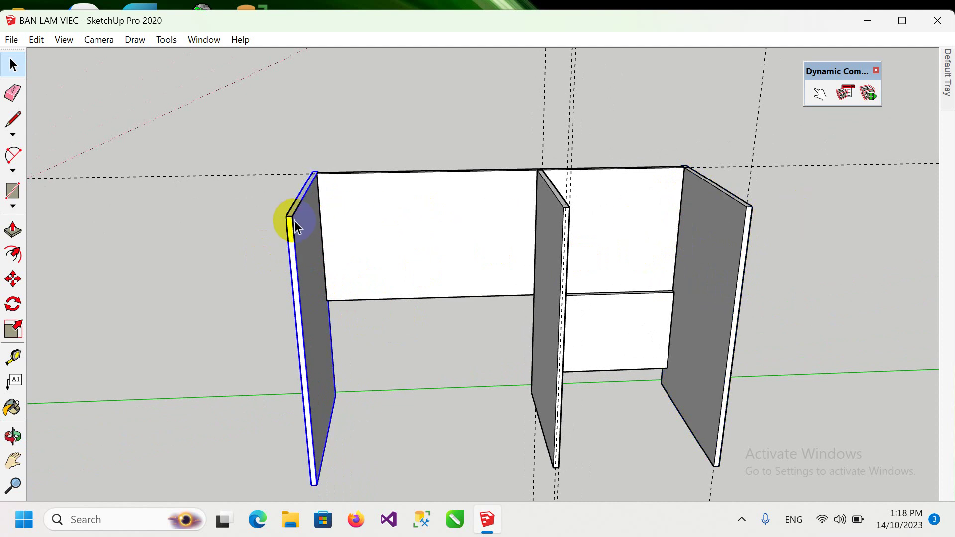
pyautogui.click(14, 360)
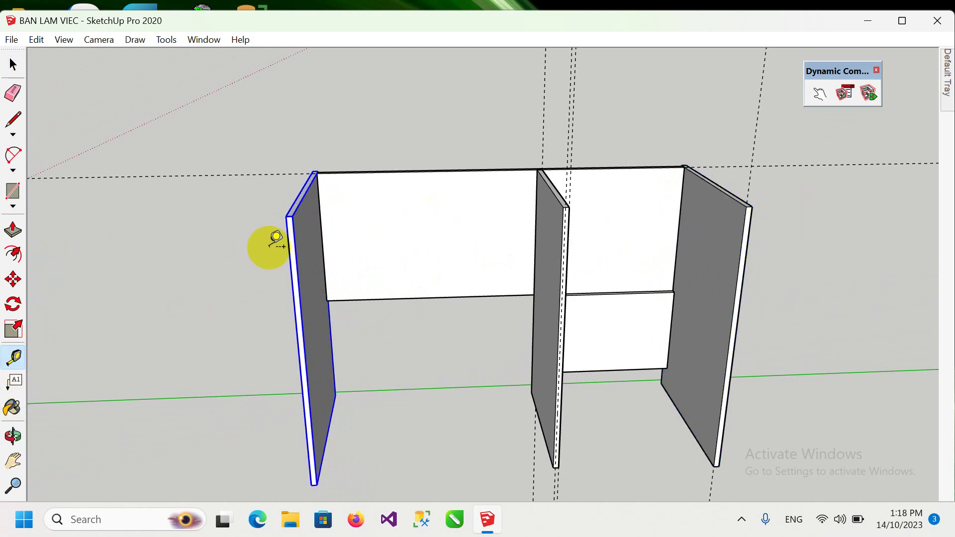
pyautogui.click(293, 216)
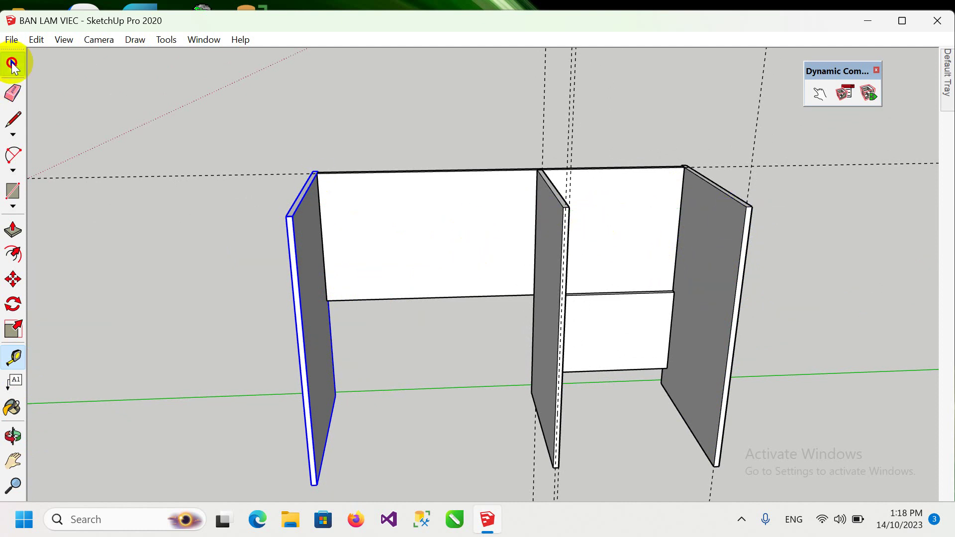
pyautogui.click(12, 64)
pyautogui.click(348, 227)
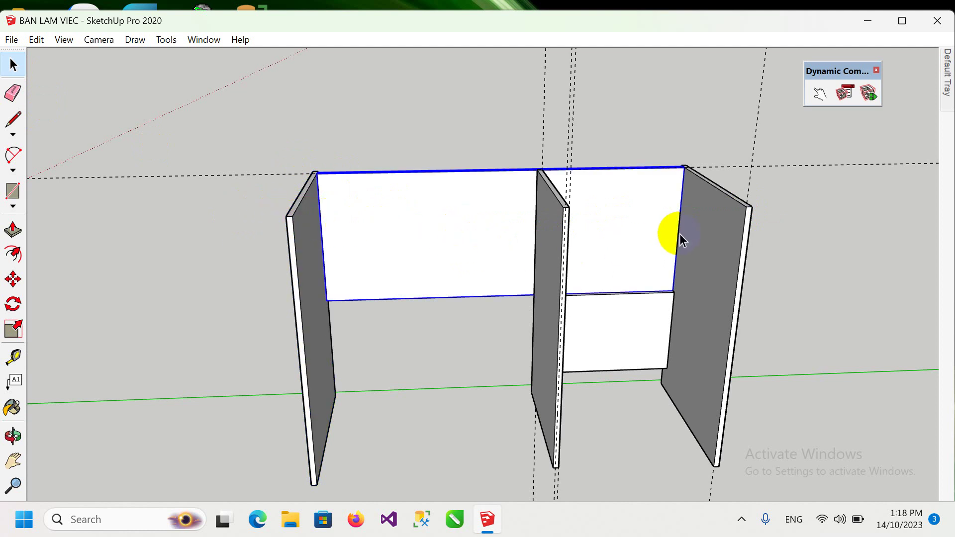
pyautogui.click(712, 259)
pyautogui.click(558, 267)
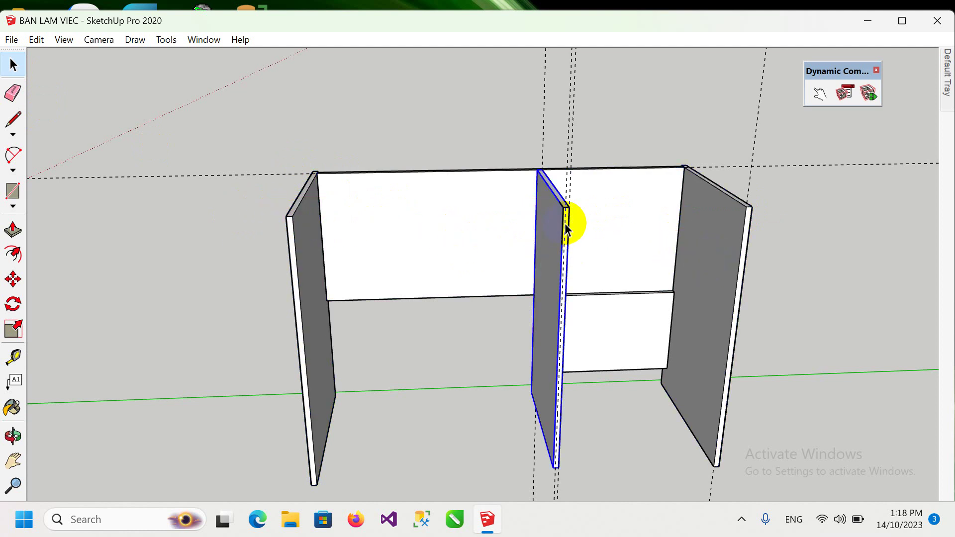
pyautogui.moveTo(572, 257)
pyautogui.mouseDown(button='middle')
pyautogui.moveTo(379, 256)
pyautogui.moveTo(396, 283)
pyautogui.mouseUp(button='middle')
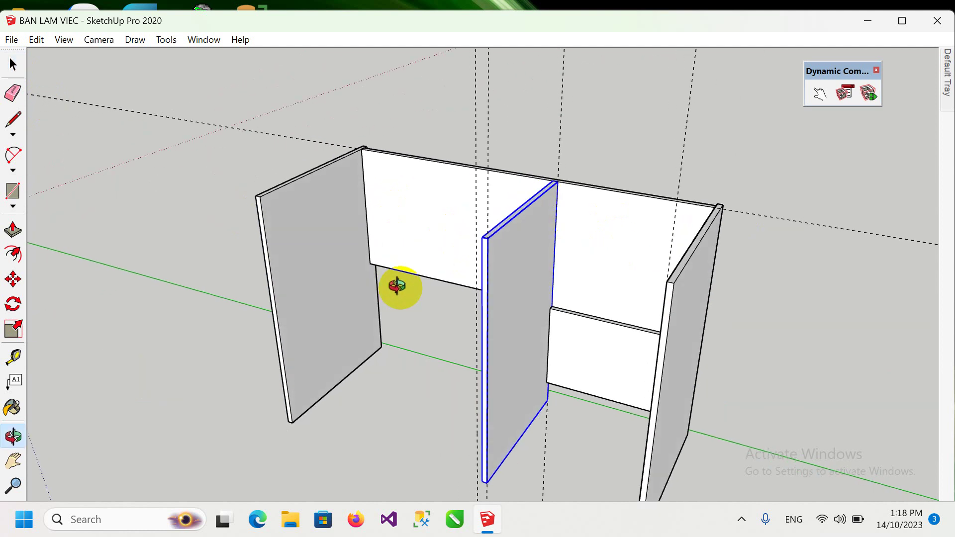
pyautogui.click(283, 218)
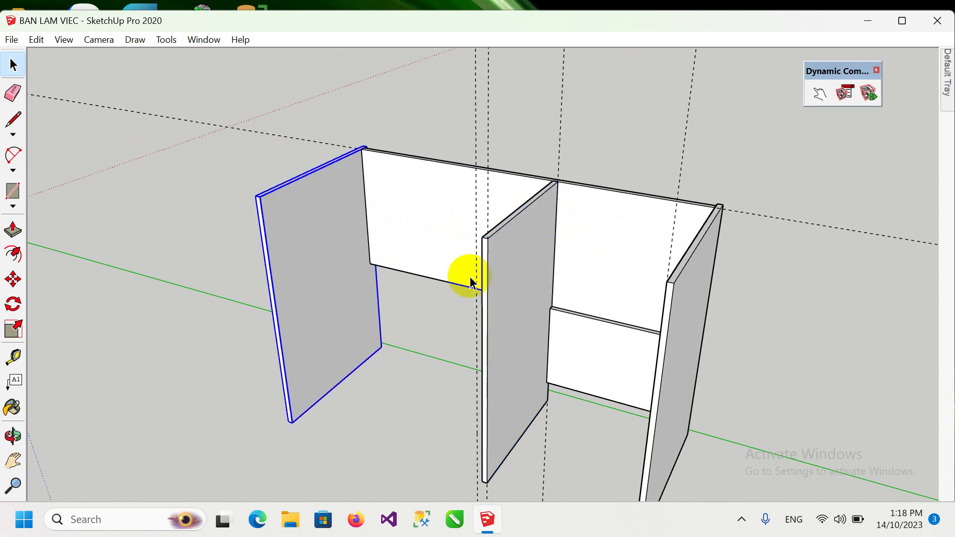
pyautogui.click(502, 273)
pyautogui.moveTo(601, 278)
pyautogui.mouseDown(button='middle')
pyautogui.moveTo(654, 270)
pyautogui.moveTo(524, 315)
pyautogui.moveTo(681, 234)
pyautogui.moveTo(535, 322)
pyautogui.moveTo(356, 337)
pyautogui.moveTo(341, 268)
pyautogui.mouseUp(button='middle')
pyautogui.moveTo(400, 243)
pyautogui.mouseDown(button='middle')
pyautogui.moveTo(401, 213)
pyautogui.moveTo(315, 196)
pyautogui.mouseUp(button='middle')
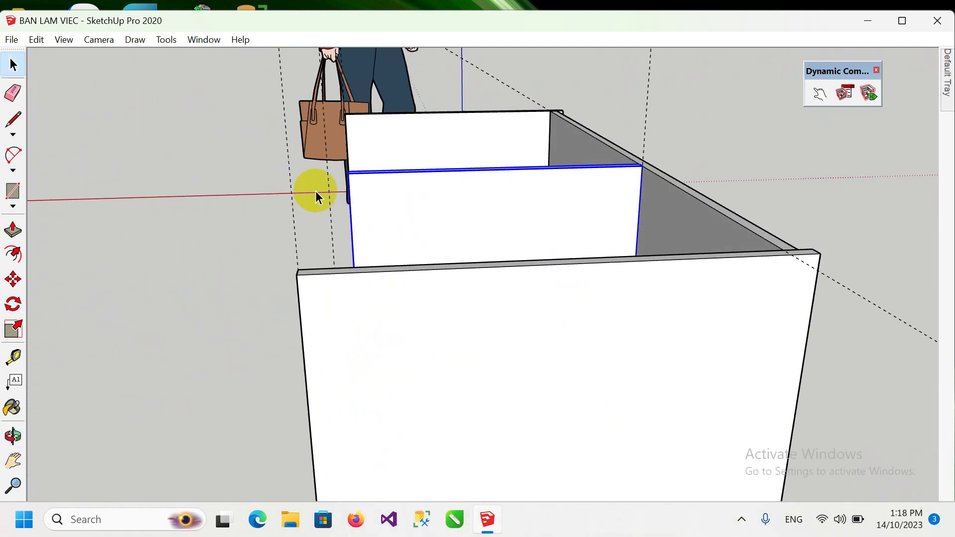
pyautogui.moveTo(358, 166)
pyautogui.mouseDown(button='middle')
pyautogui.moveTo(373, 149)
pyautogui.moveTo(346, 191)
pyautogui.mouseUp(button='middle')
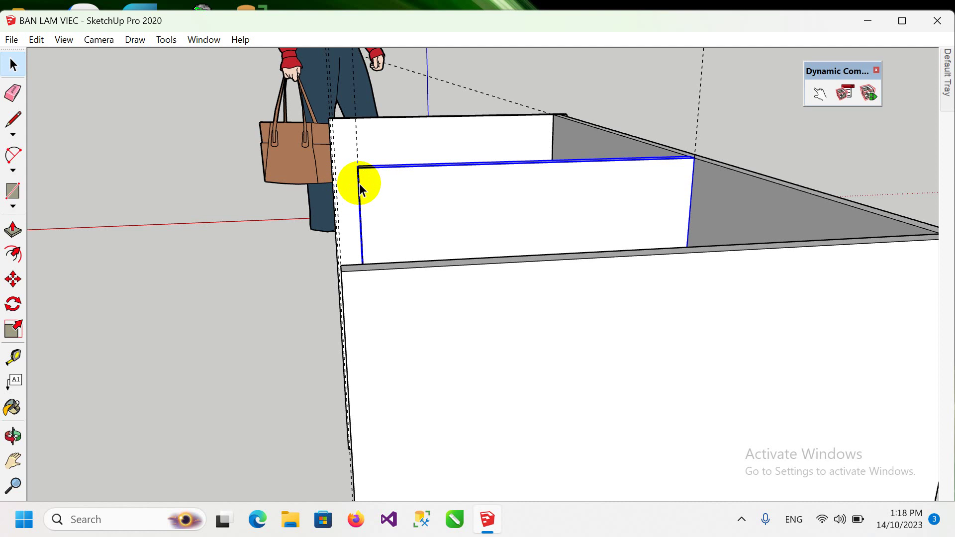
pyautogui.scroll(-2, 360, 189)
pyautogui.moveTo(585, 207)
pyautogui.mouseDown(button='middle')
pyautogui.moveTo(509, 207)
pyautogui.moveTo(526, 208)
pyautogui.mouseUp(button='middle')
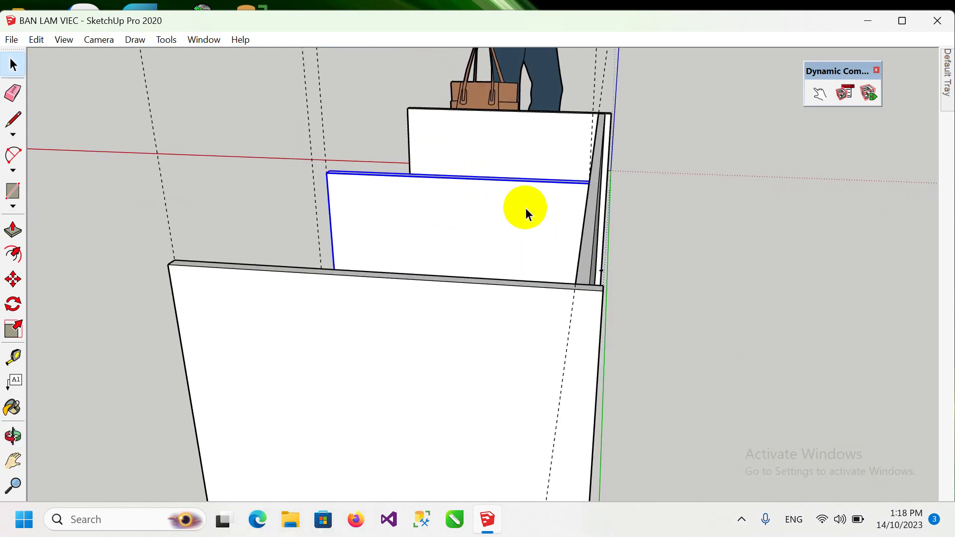
pyautogui.scroll(2, 606, 127)
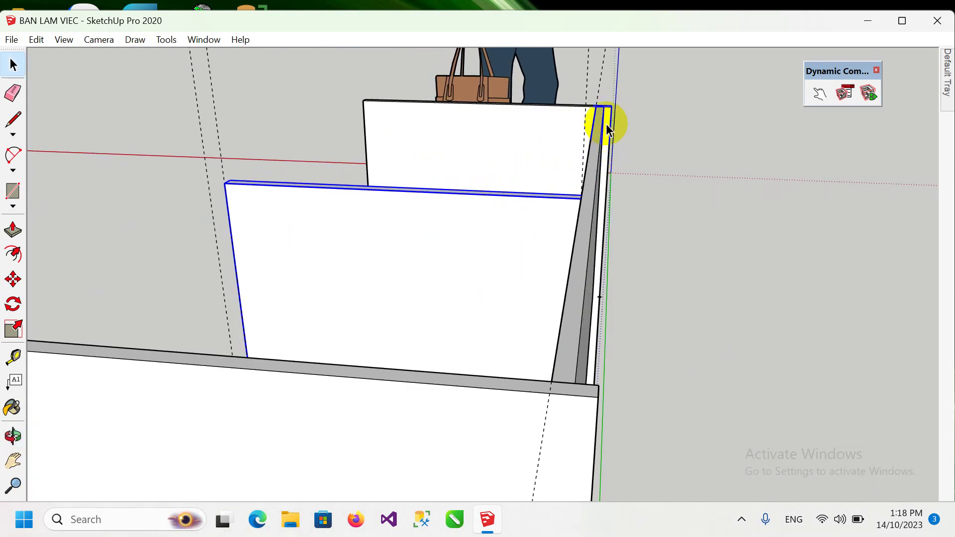
pyautogui.scroll(1, 603, 116)
pyautogui.scroll(1, 614, 107)
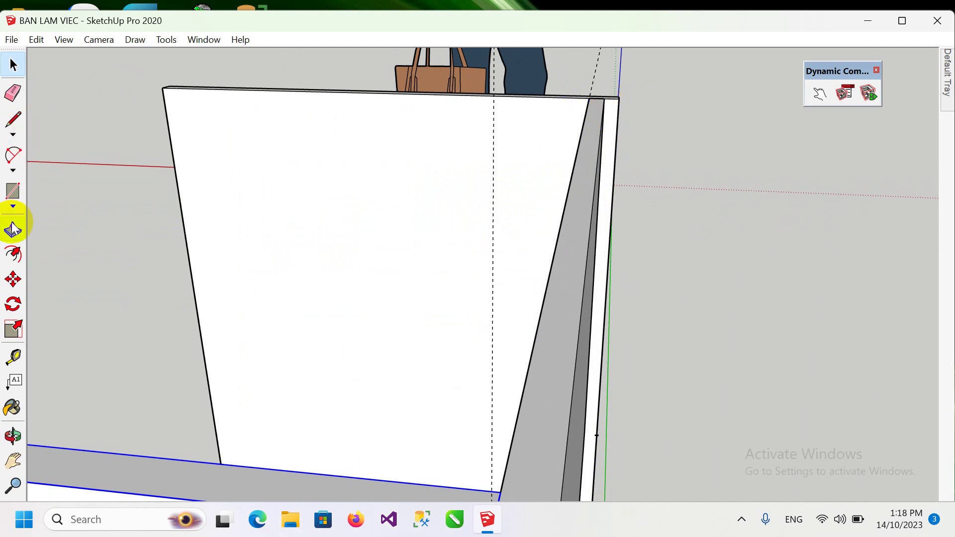
pyautogui.click(14, 362)
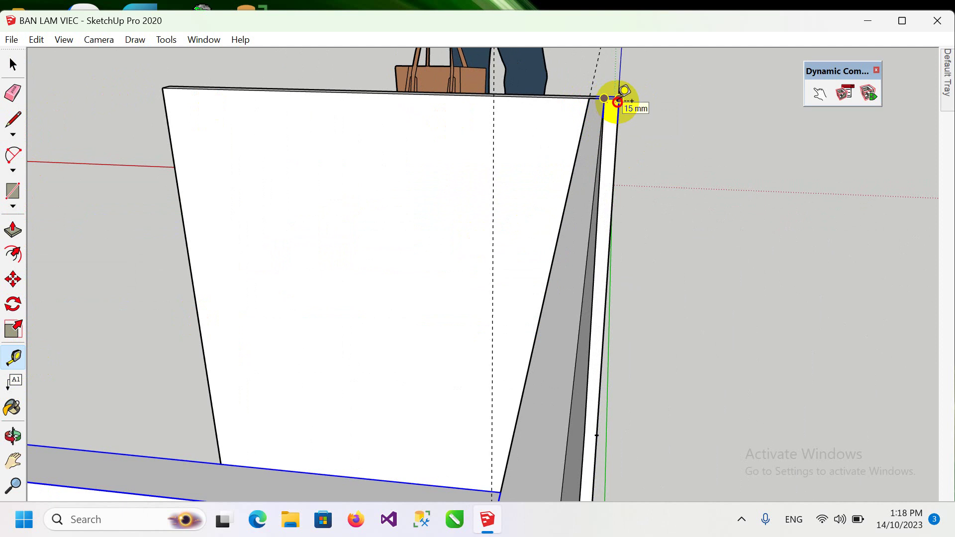
pyautogui.scroll(-2, 604, 118)
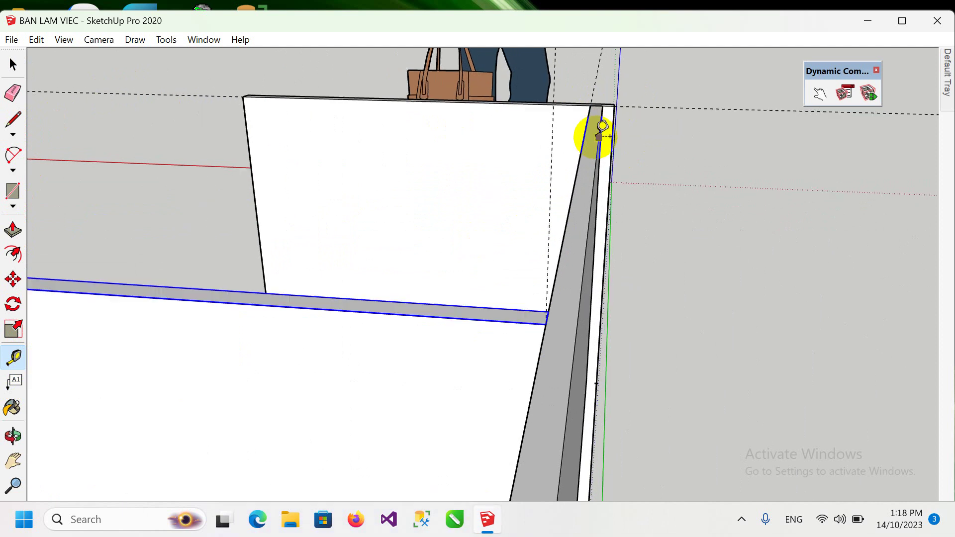
pyautogui.scroll(-2, 596, 132)
pyautogui.scroll(-2, 580, 171)
pyautogui.scroll(-1, 559, 307)
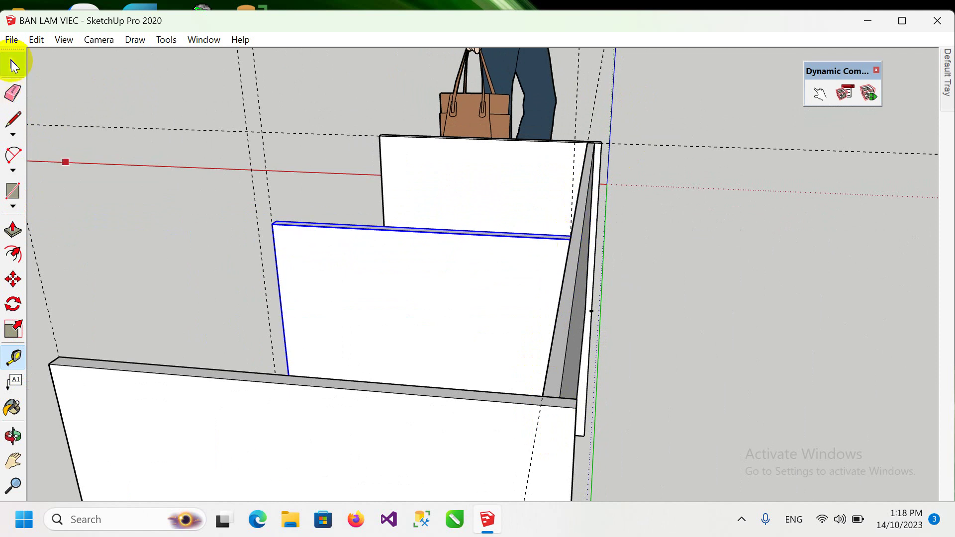
pyautogui.click(14, 66)
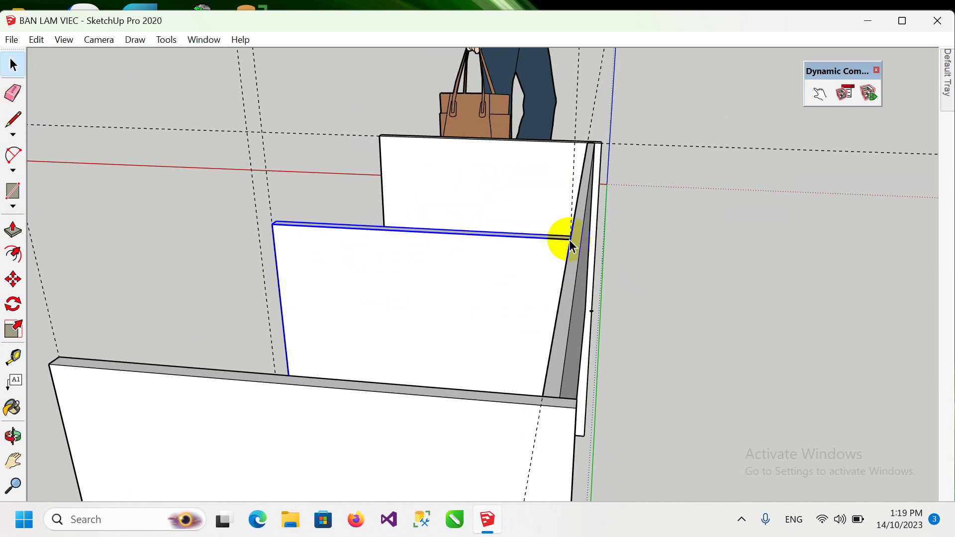
pyautogui.moveTo(571, 243)
pyautogui.mouseDown(button='middle')
pyautogui.moveTo(537, 248)
pyautogui.moveTo(634, 256)
pyautogui.moveTo(567, 162)
pyautogui.mouseUp(button='middle')
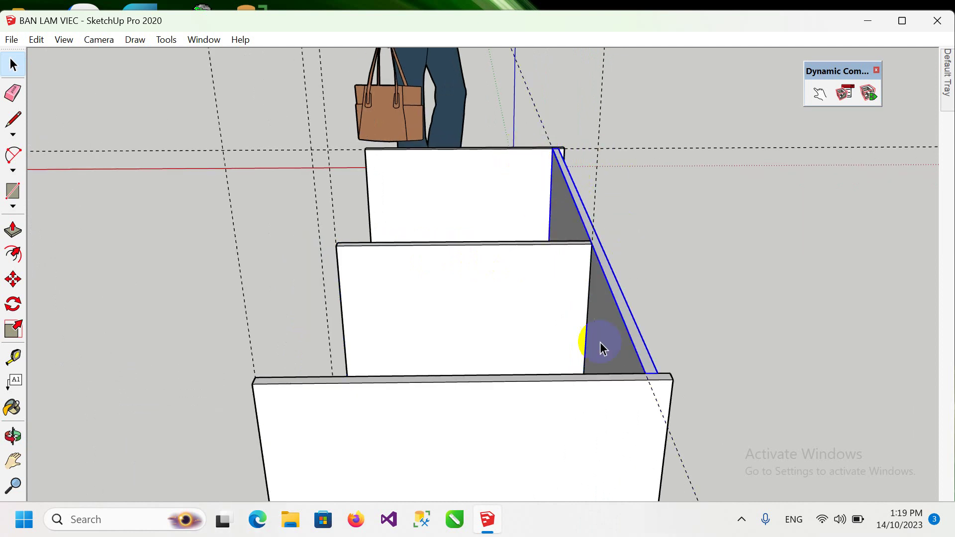
pyautogui.moveTo(602, 392)
pyautogui.mouseDown(button='middle')
pyautogui.moveTo(687, 366)
pyautogui.moveTo(548, 416)
pyautogui.moveTo(648, 398)
pyautogui.mouseUp(button='middle')
pyautogui.scroll(-3, 599, 410)
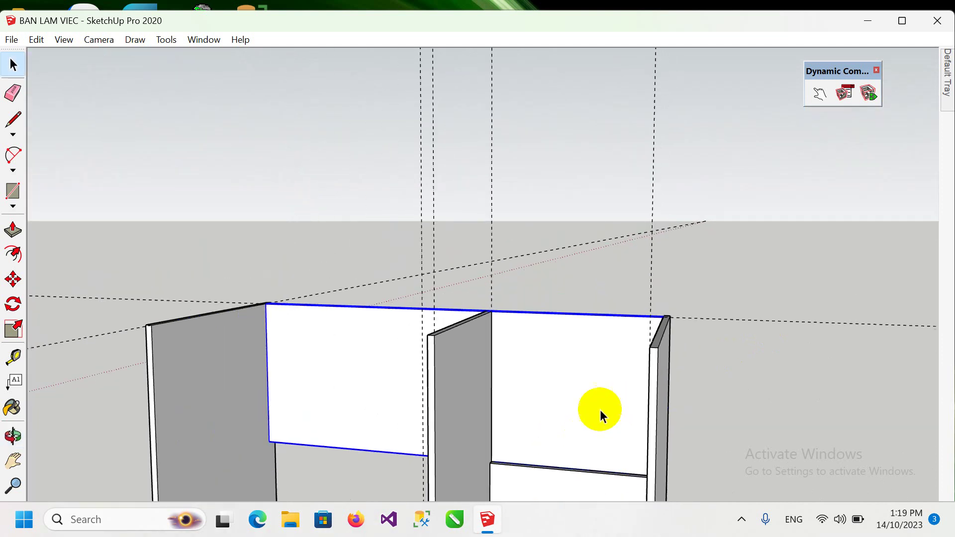
pyautogui.click(459, 376)
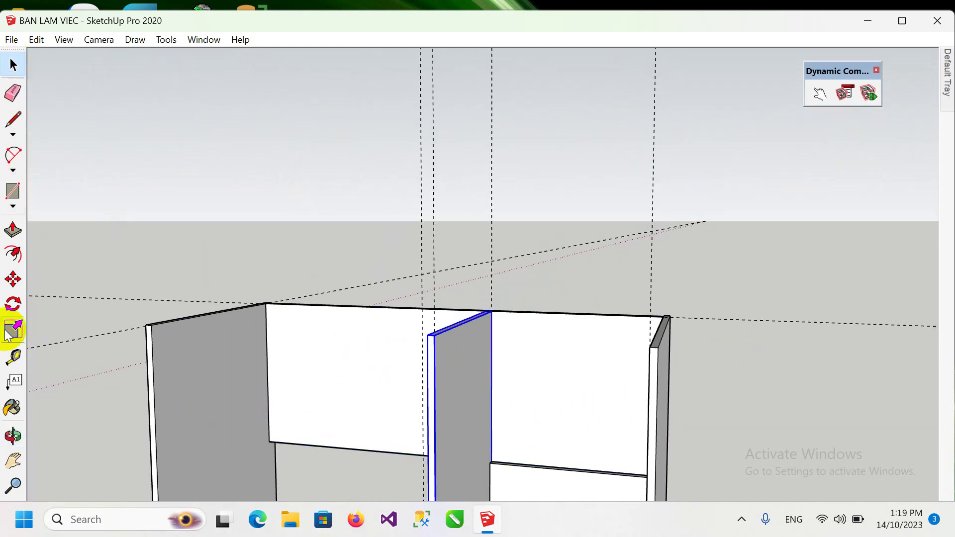
pyautogui.click(15, 460)
pyautogui.moveTo(505, 411); pyautogui.dragTo(556, 272)
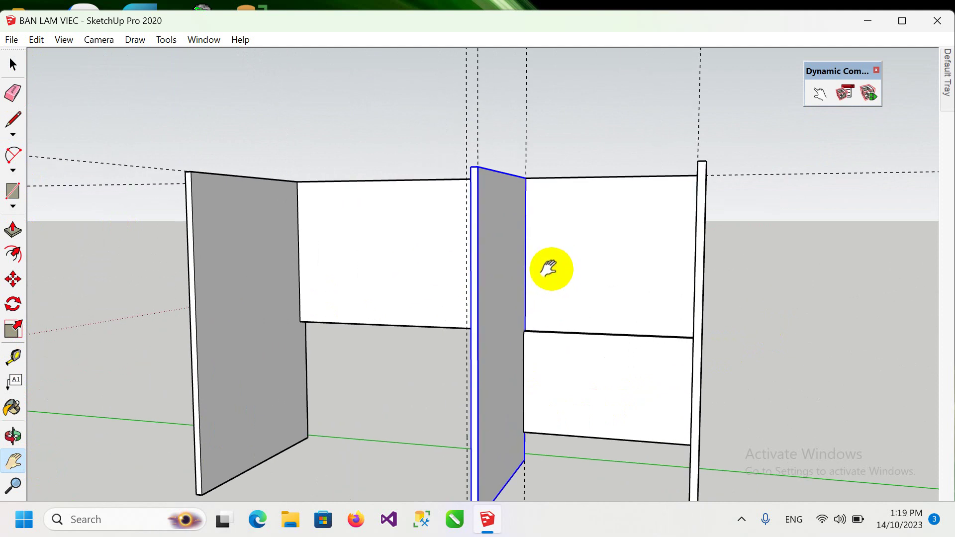
pyautogui.moveTo(561, 383)
pyautogui.mouseDown()
pyautogui.moveTo(363, 341)
pyautogui.moveTo(587, 365)
pyautogui.moveTo(433, 333)
pyautogui.moveTo(492, 303)
pyautogui.moveTo(437, 348)
pyautogui.moveTo(469, 380)
pyautogui.moveTo(482, 313)
pyautogui.moveTo(518, 395)
pyautogui.moveTo(554, 320)
pyautogui.moveTo(559, 337)
pyautogui.moveTo(657, 363)
pyautogui.moveTo(599, 389)
pyautogui.moveTo(465, 371)
pyautogui.moveTo(650, 397)
pyautogui.mouseUp()
pyautogui.press('h')
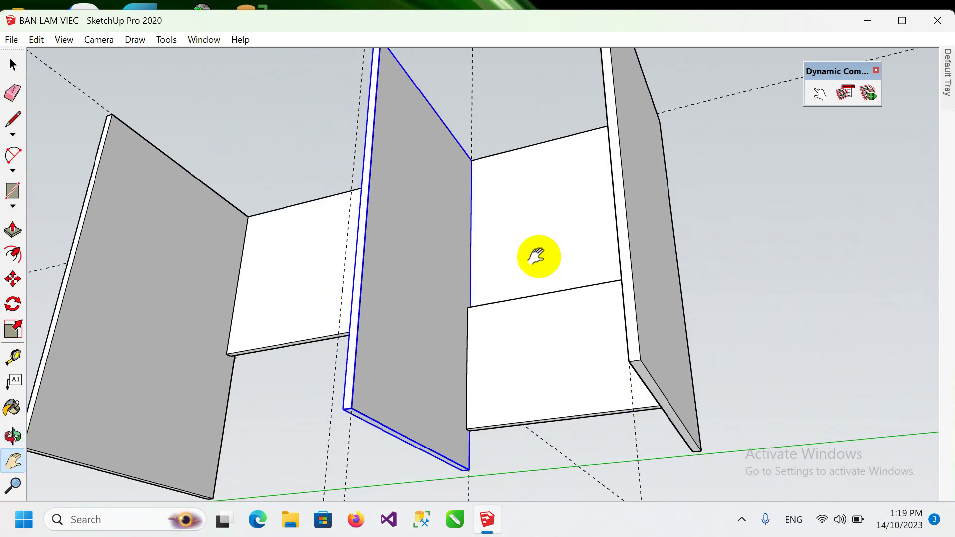
pyautogui.press('o')
pyautogui.moveTo(537, 258)
pyautogui.mouseDown()
pyautogui.moveTo(326, 262)
pyautogui.moveTo(497, 277)
pyautogui.moveTo(316, 281)
pyautogui.moveTo(434, 251)
pyautogui.mouseUp()
pyautogui.press('h')
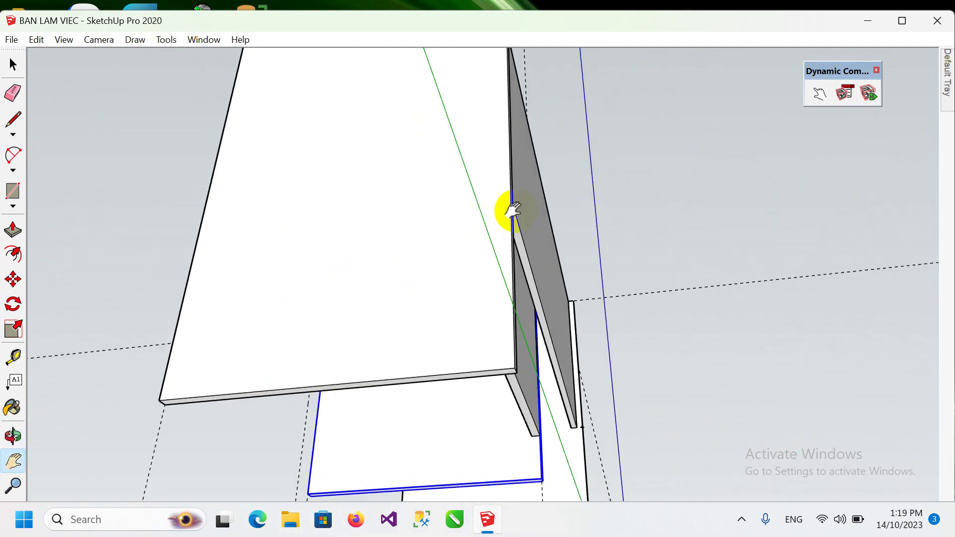
pyautogui.moveTo(525, 286); pyautogui.dragTo(448, 335, button='middle')
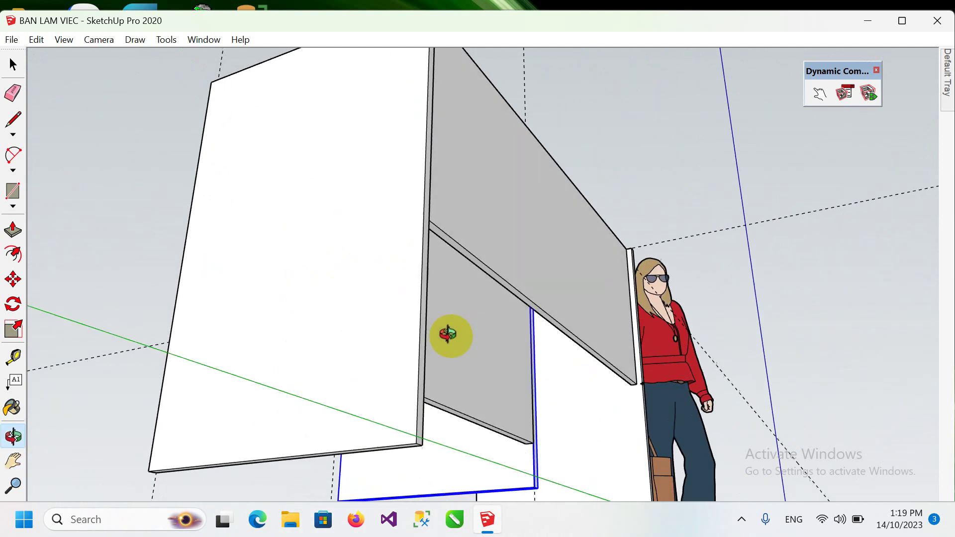
pyautogui.moveTo(488, 368)
pyautogui.mouseDown(button='middle')
pyautogui.moveTo(473, 367)
pyautogui.moveTo(495, 363)
pyautogui.moveTo(698, 422)
pyautogui.moveTo(441, 309)
pyautogui.moveTo(490, 305)
pyautogui.mouseUp(button='middle')
pyautogui.moveTo(326, 213)
pyautogui.mouseDown(button='middle')
pyautogui.moveTo(345, 279)
pyautogui.moveTo(352, 228)
pyautogui.mouseUp(button='middle')
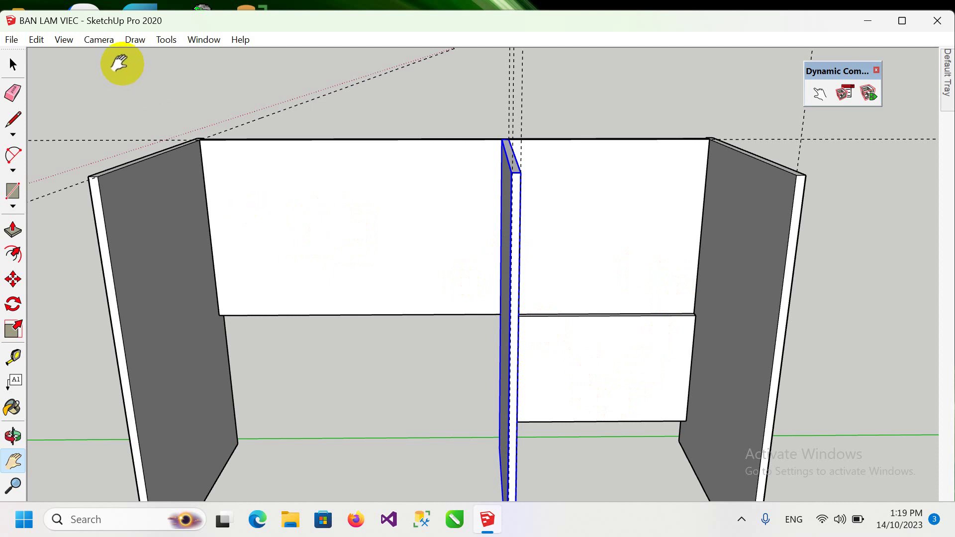
# Turn on Show Hidden Objects and unhide the left drawer group
pyautogui.click(64, 42)
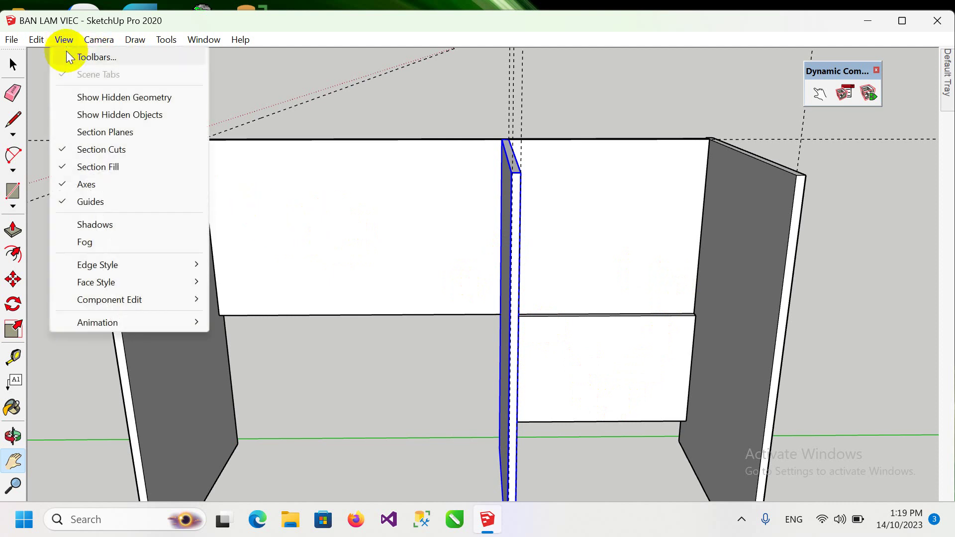
pyautogui.click(97, 119)
pyautogui.rightClick(331, 243)
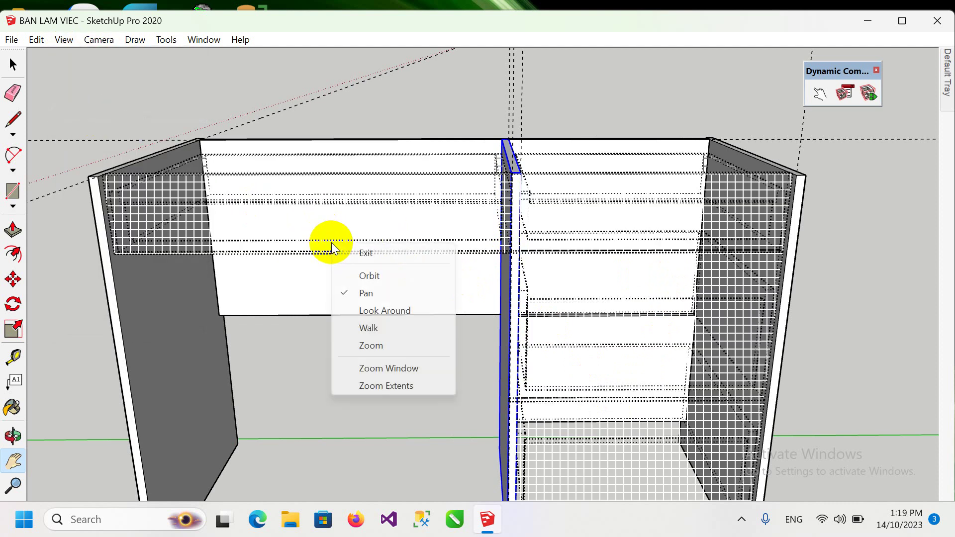
pyautogui.click(201, 186)
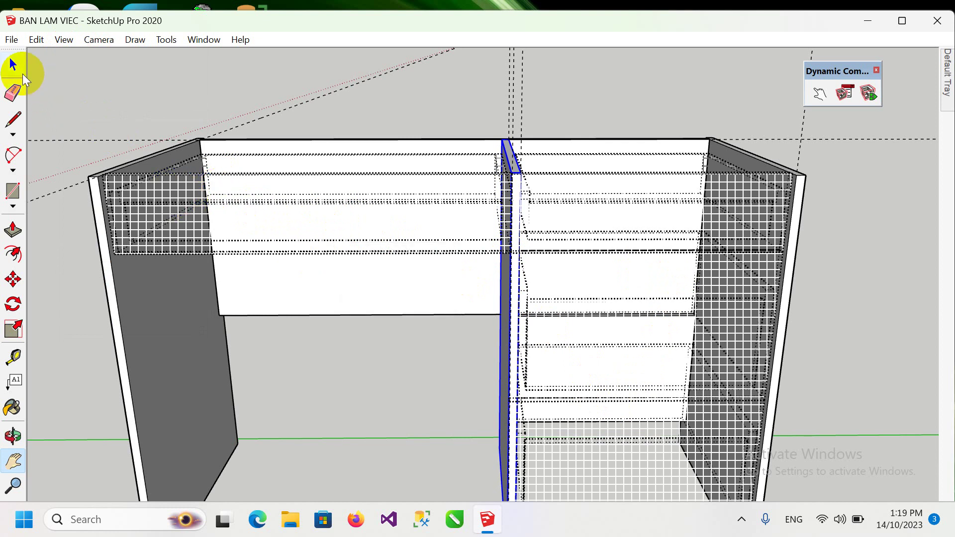
pyautogui.rightClick(300, 196)
pyautogui.click(340, 242)
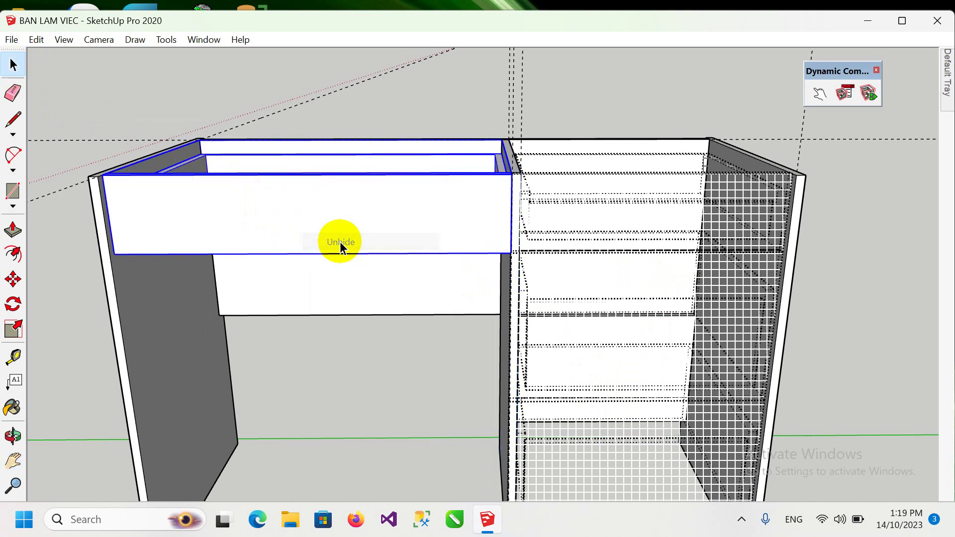
# Orbit over the drawer, hide it again, and toggle Show Hidden Objects off and back on
pyautogui.moveTo(380, 200)
pyautogui.mouseDown(button='middle')
pyautogui.moveTo(392, 282)
pyautogui.moveTo(341, 283)
pyautogui.moveTo(326, 377)
pyautogui.mouseUp(button='middle')
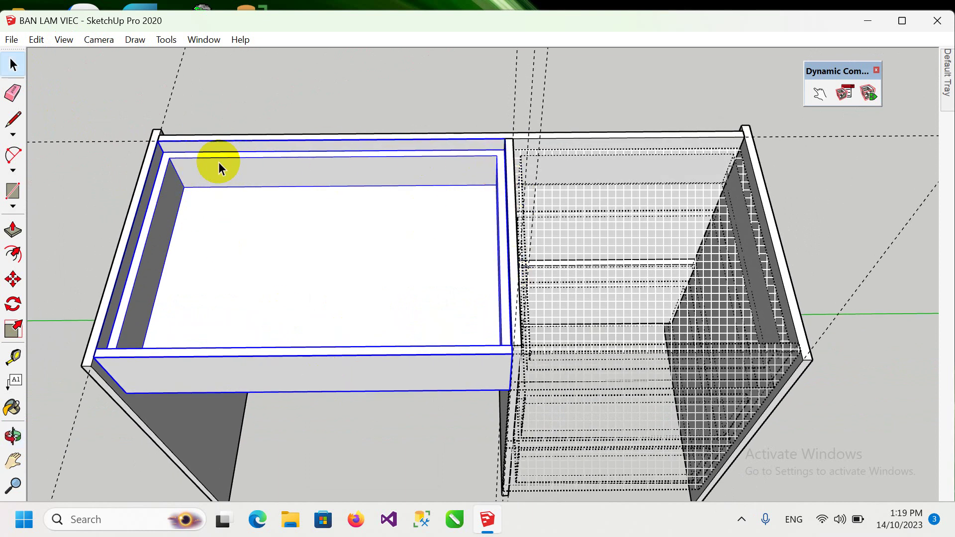
pyautogui.moveTo(219, 164)
pyautogui.mouseDown(button='middle')
pyautogui.moveTo(365, 198)
pyautogui.moveTo(559, 130)
pyautogui.moveTo(480, 215)
pyautogui.moveTo(443, 185)
pyautogui.mouseUp(button='middle')
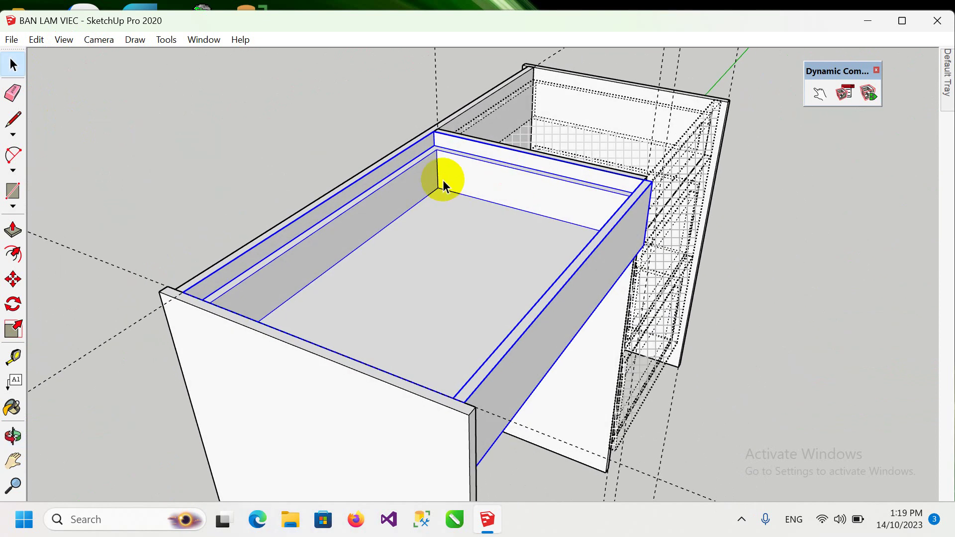
pyautogui.moveTo(532, 196)
pyautogui.mouseDown(button='middle')
pyautogui.moveTo(599, 183)
pyautogui.moveTo(473, 204)
pyautogui.moveTo(551, 288)
pyautogui.moveTo(325, 236)
pyautogui.mouseUp(button='middle')
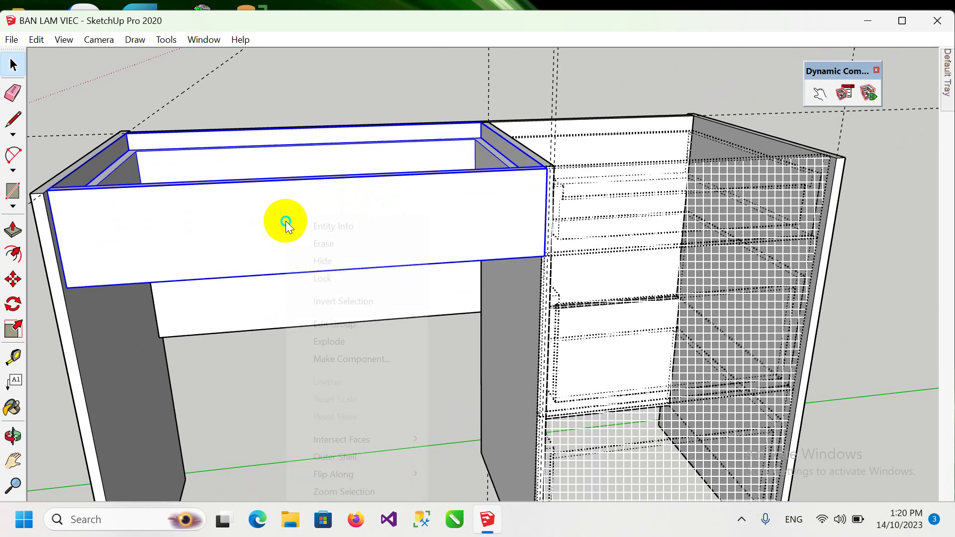
pyautogui.click(339, 268)
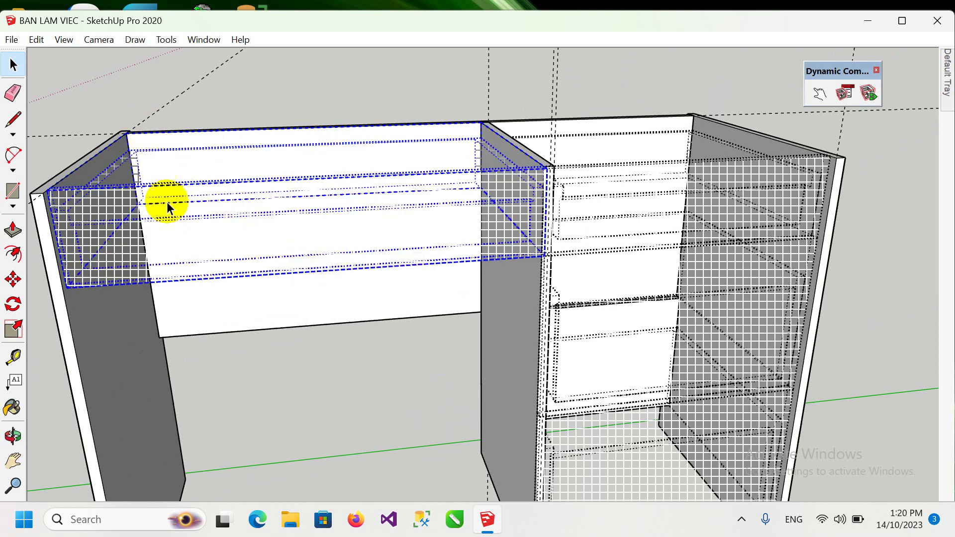
pyautogui.click(68, 43)
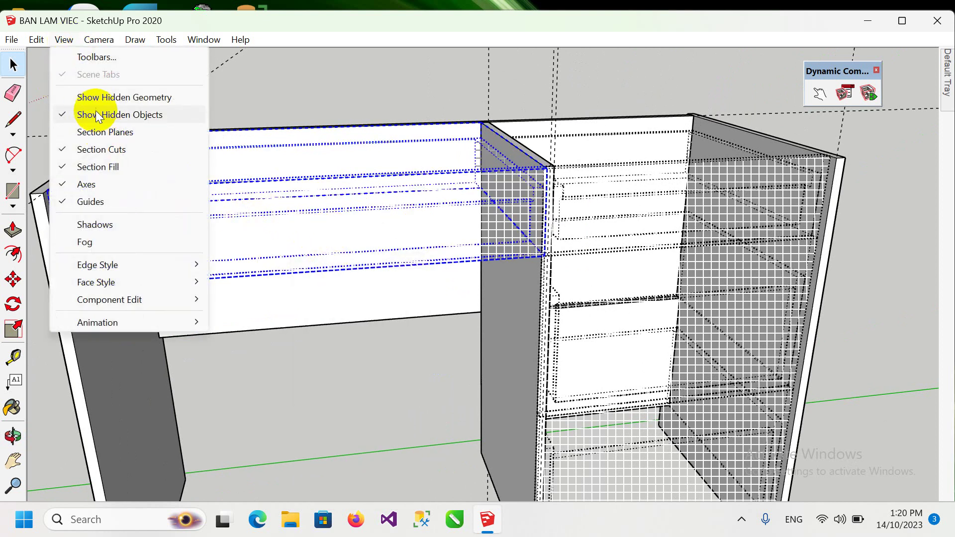
pyautogui.click(98, 115)
pyautogui.click(73, 44)
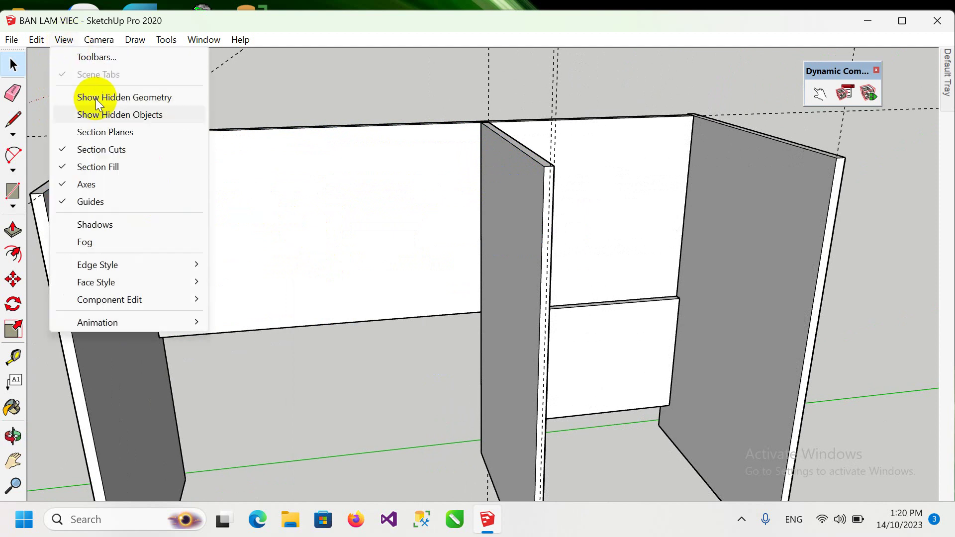
pyautogui.click(98, 113)
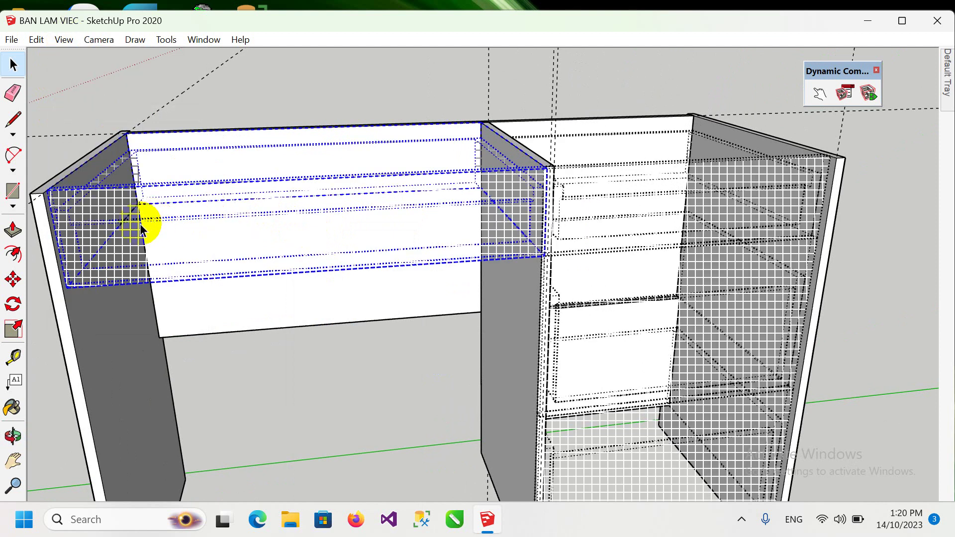
# Unhide the left drawer group again so it shows solid in the left bay
pyautogui.moveTo(234, 207); pyautogui.dragTo(209, 283, button='middle')
pyautogui.rightClick(129, 303)
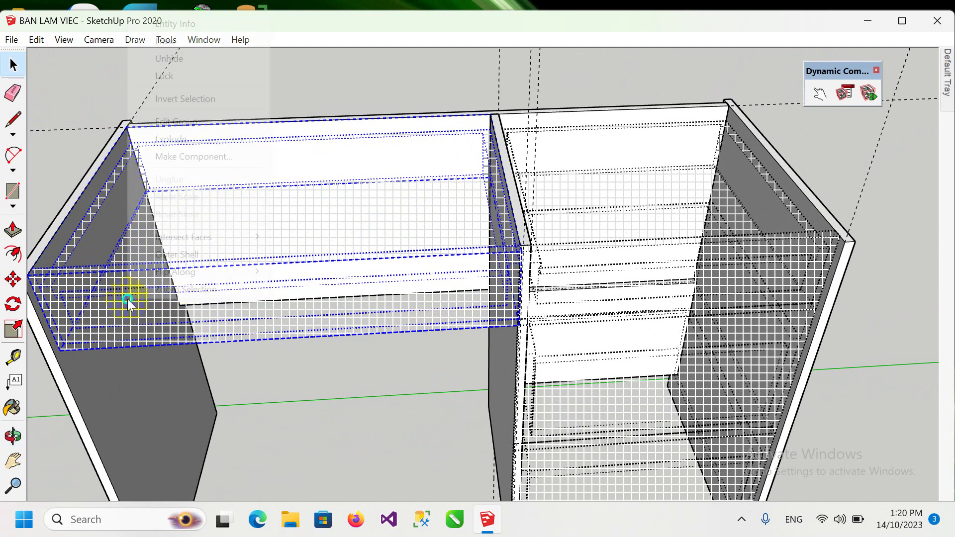
pyautogui.click(190, 58)
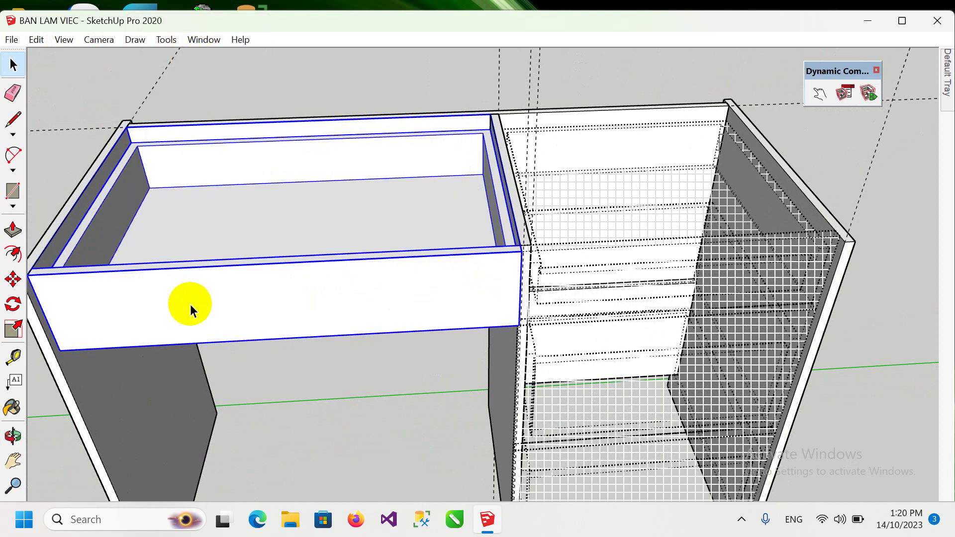
pyautogui.moveTo(215, 293)
pyautogui.mouseDown(button='middle')
pyautogui.moveTo(363, 277)
pyautogui.moveTo(284, 275)
pyautogui.moveTo(250, 308)
pyautogui.moveTo(189, 249)
pyautogui.moveTo(236, 260)
pyautogui.moveTo(214, 240)
pyautogui.moveTo(226, 238)
pyautogui.mouseUp(button='middle')
# Inside the left drawer group, hide the front panel and turn off Show Hidden Objects
pyautogui.rightClick(231, 231)
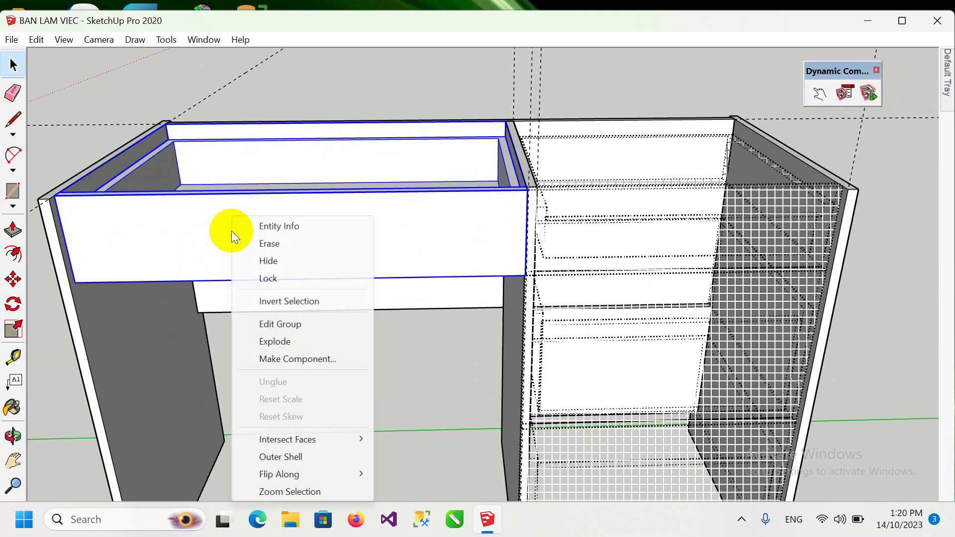
pyautogui.click(297, 325)
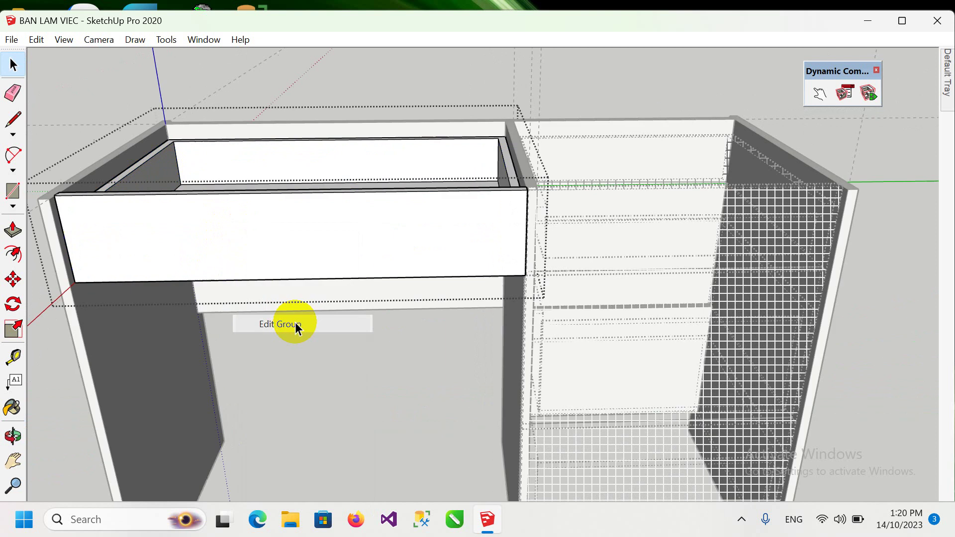
pyautogui.click(259, 238)
pyautogui.rightClick(259, 238)
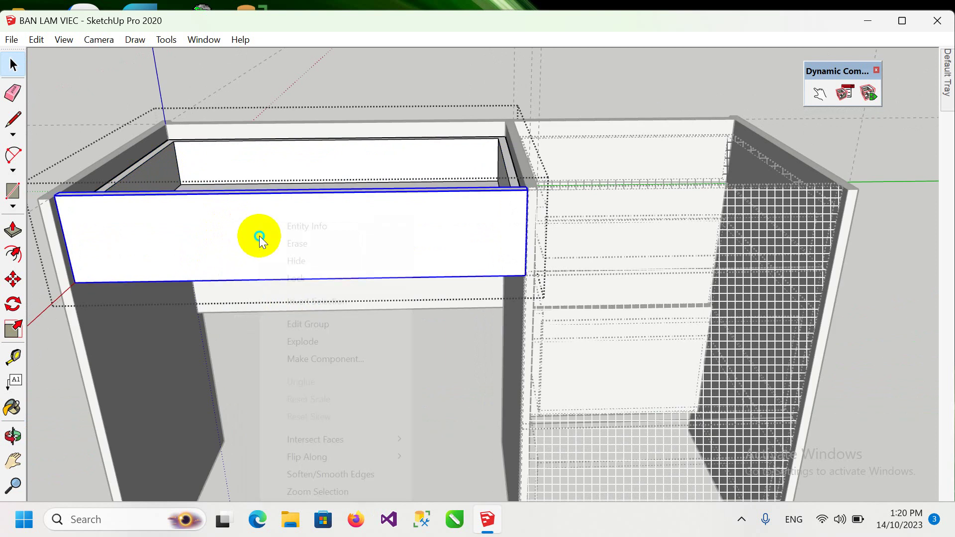
pyautogui.click(294, 261)
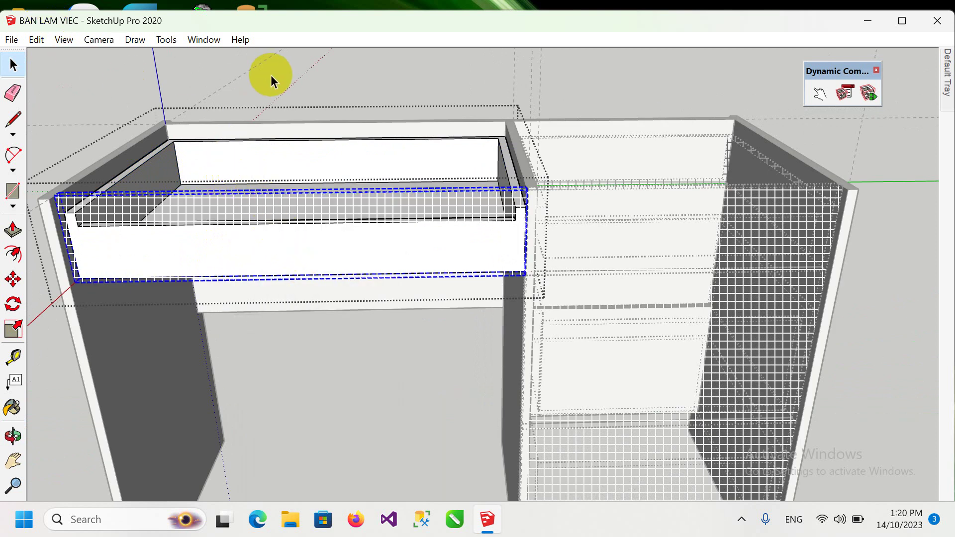
pyautogui.click(65, 40)
pyautogui.click(102, 113)
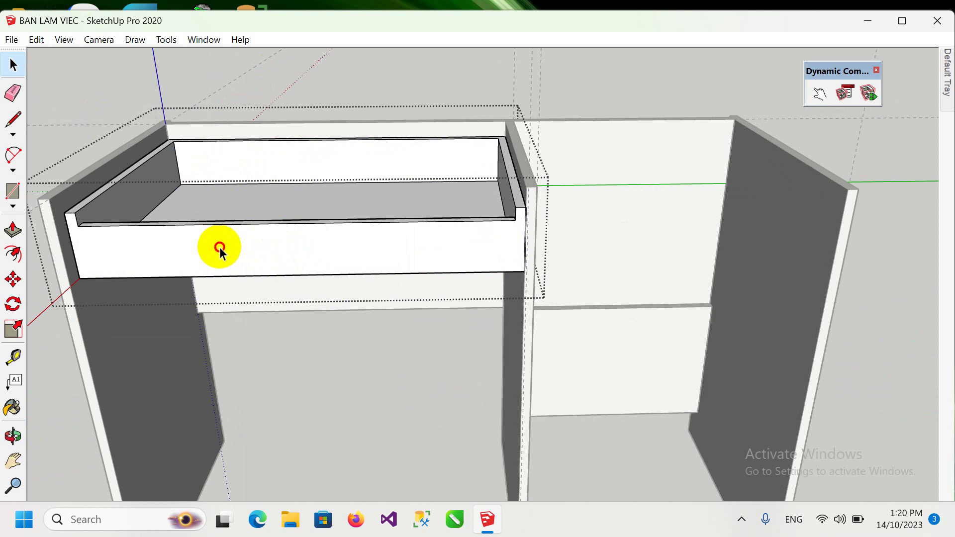
# Select the remaining drawer box and orbit to look down into it
pyautogui.click(262, 245)
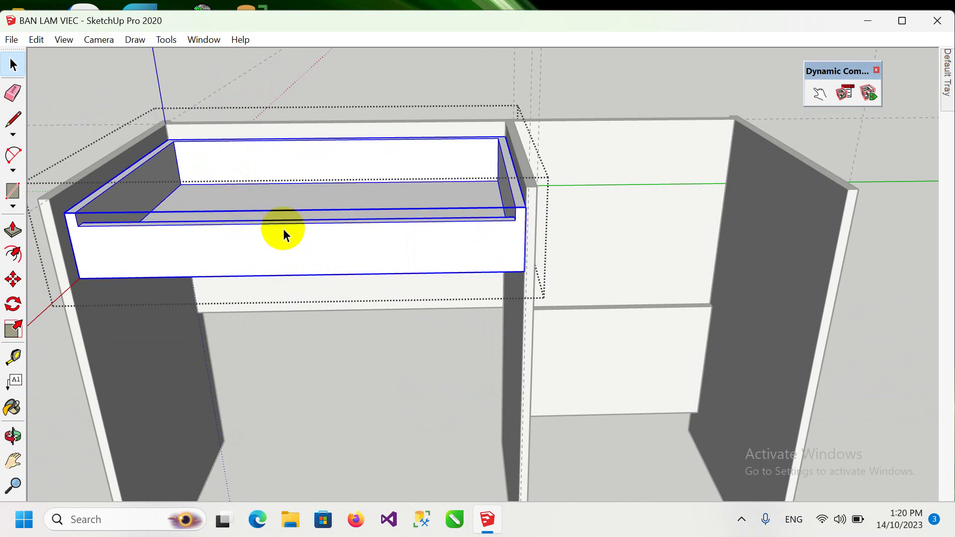
pyautogui.moveTo(293, 232); pyautogui.dragTo(337, 187, button='middle')
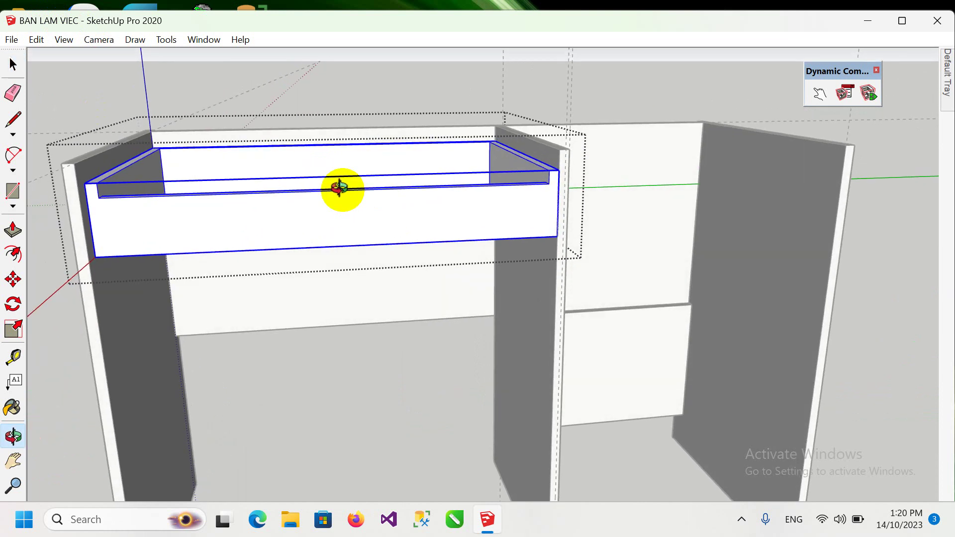
pyautogui.click(558, 227)
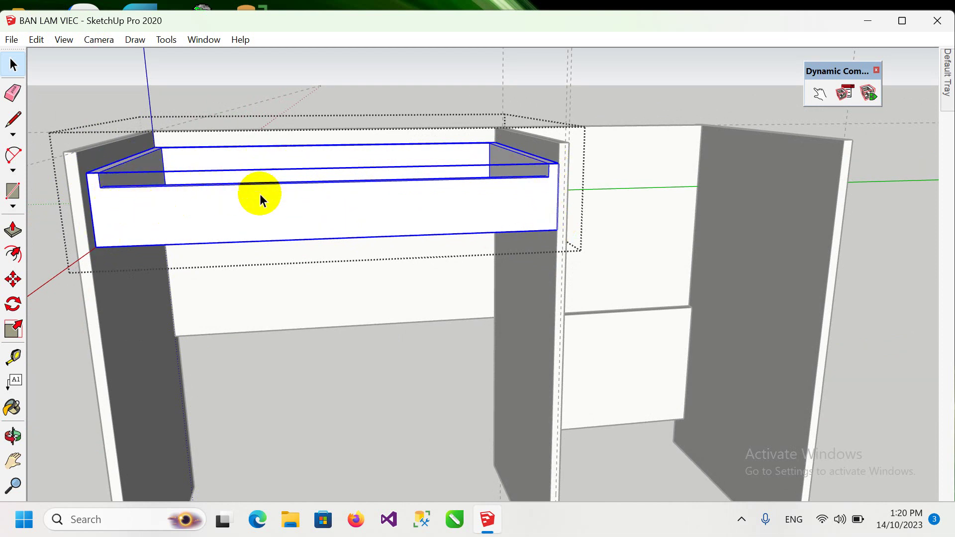
pyautogui.moveTo(312, 175); pyautogui.dragTo(304, 312, button='middle')
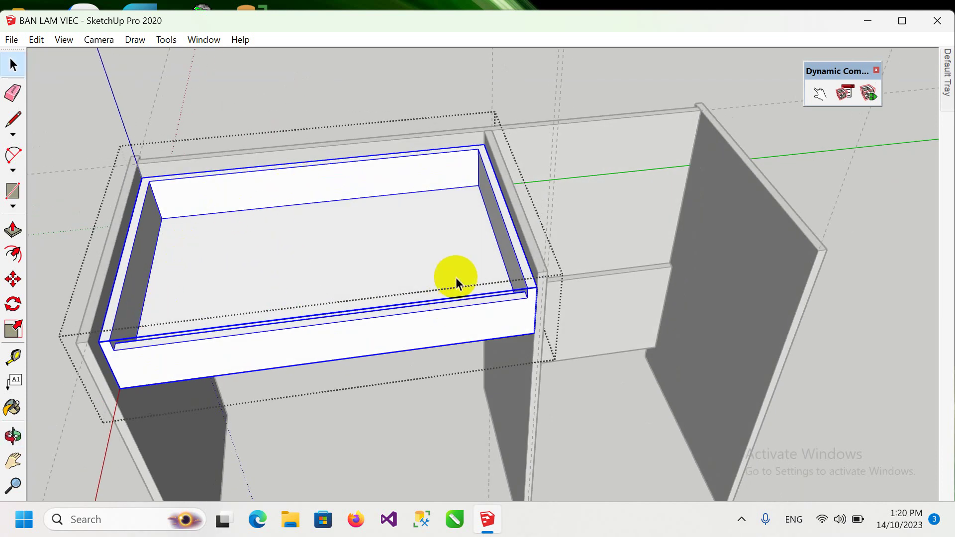
pyautogui.moveTo(314, 290)
pyautogui.mouseDown(button='middle')
pyautogui.moveTo(437, 366)
pyautogui.moveTo(755, 360)
pyautogui.moveTo(678, 198)
pyautogui.mouseUp(button='middle')
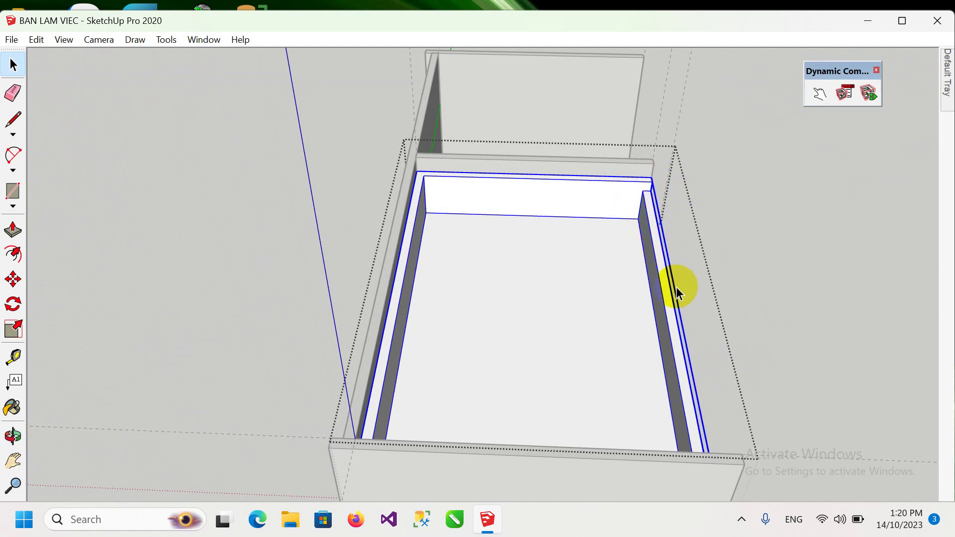
pyautogui.moveTo(675, 282)
pyautogui.mouseDown(button='middle')
pyautogui.moveTo(346, 230)
pyautogui.moveTo(469, 216)
pyautogui.moveTo(413, 185)
pyautogui.moveTo(292, 160)
pyautogui.moveTo(292, 141)
pyautogui.mouseUp(button='middle')
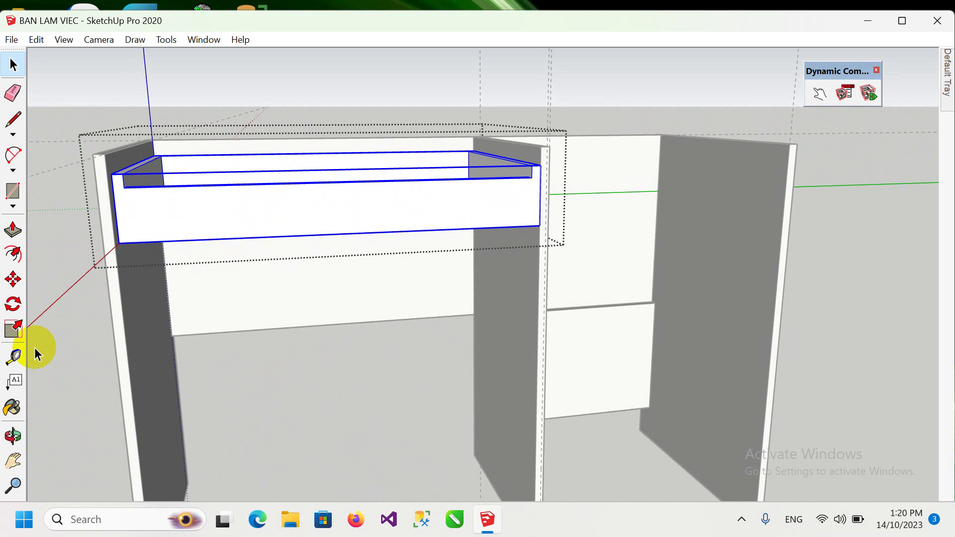
pyautogui.click(14, 356)
pyautogui.click(111, 174)
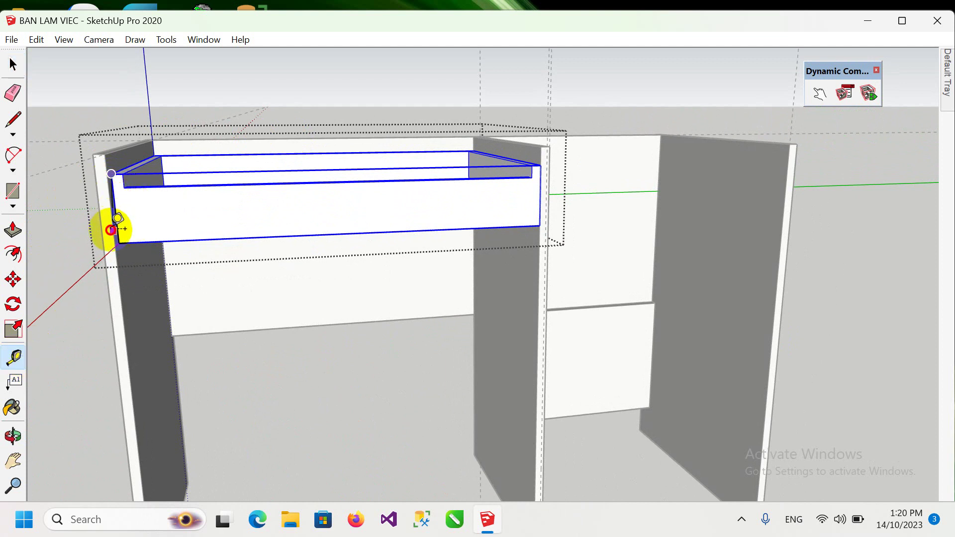
pyautogui.click(117, 243)
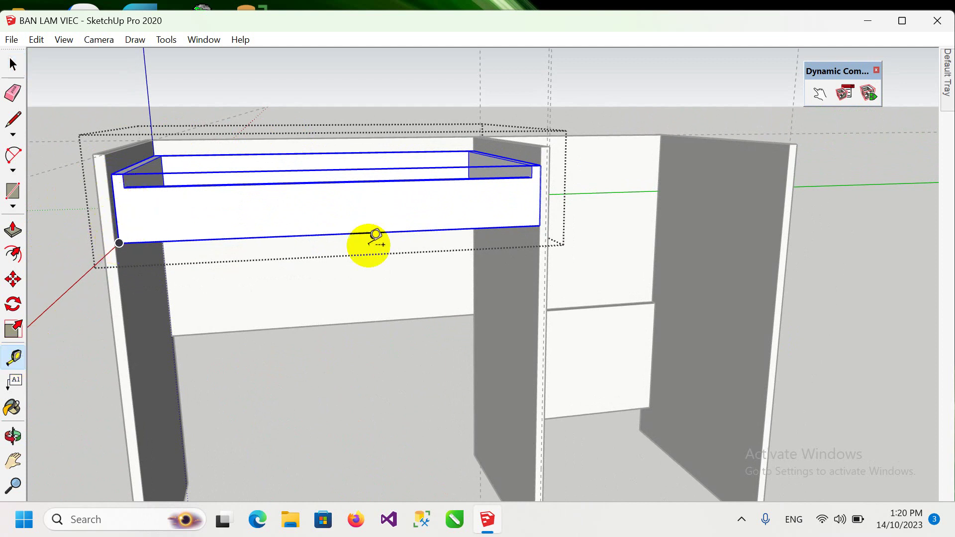
pyautogui.click(119, 243)
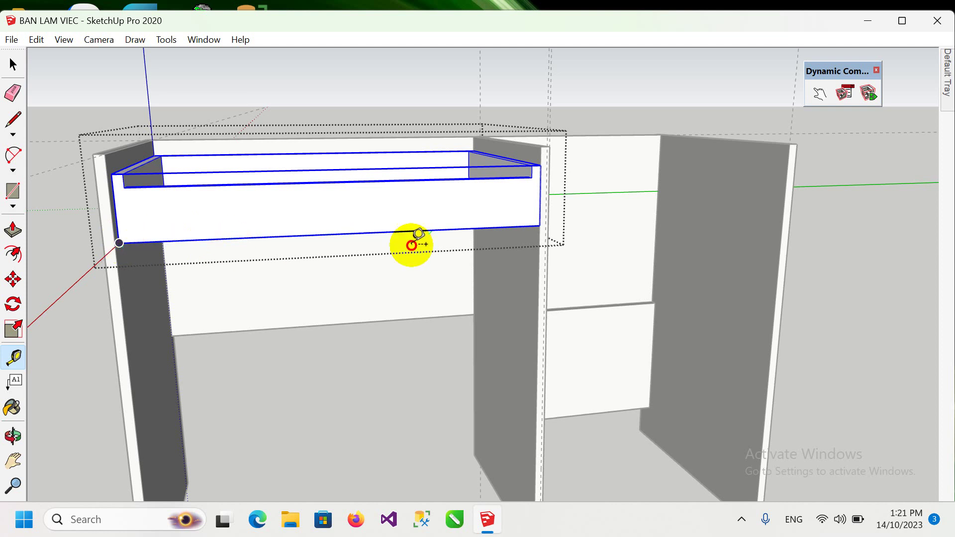
pyautogui.click(539, 226)
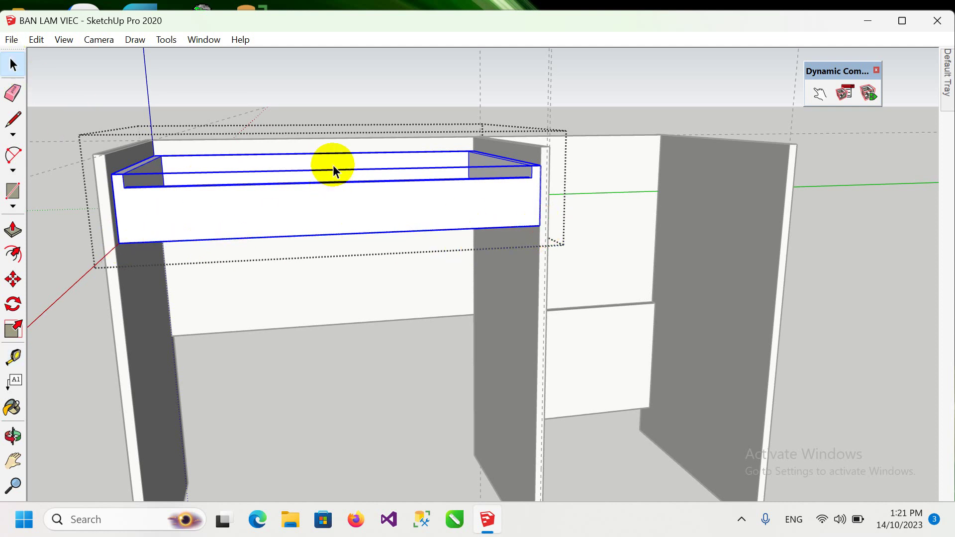
pyautogui.moveTo(142, 172)
pyautogui.mouseDown(button='middle')
pyautogui.moveTo(179, 251)
pyautogui.moveTo(129, 243)
pyautogui.mouseUp(button='middle')
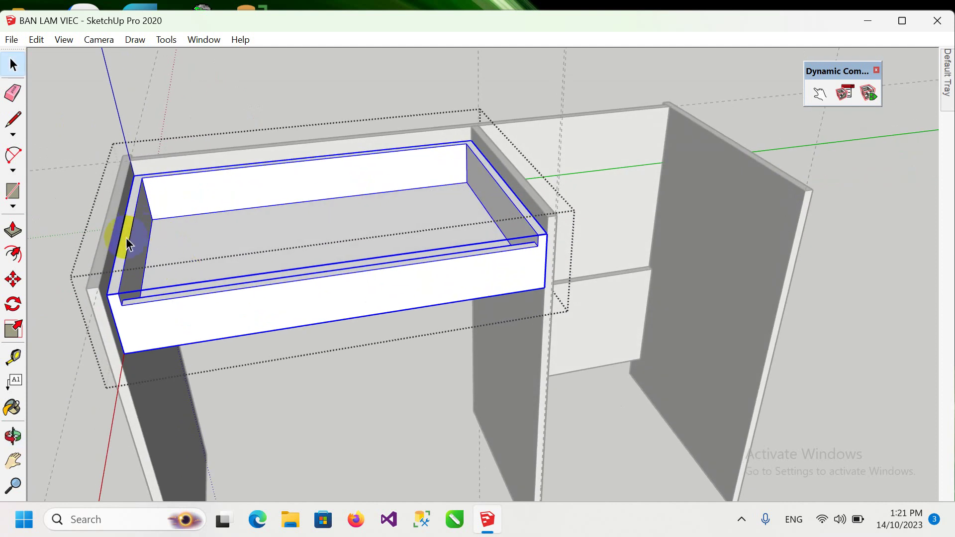
pyautogui.moveTo(182, 269)
pyautogui.mouseDown(button='middle')
pyautogui.moveTo(214, 207)
pyautogui.moveTo(192, 224)
pyautogui.mouseUp(button='middle')
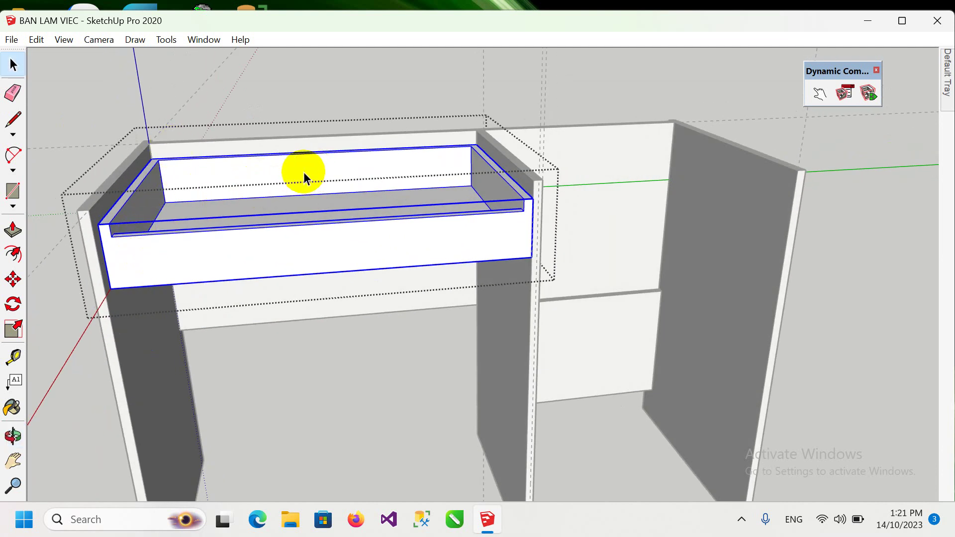
pyautogui.moveTo(304, 178); pyautogui.dragTo(326, 283, button='middle')
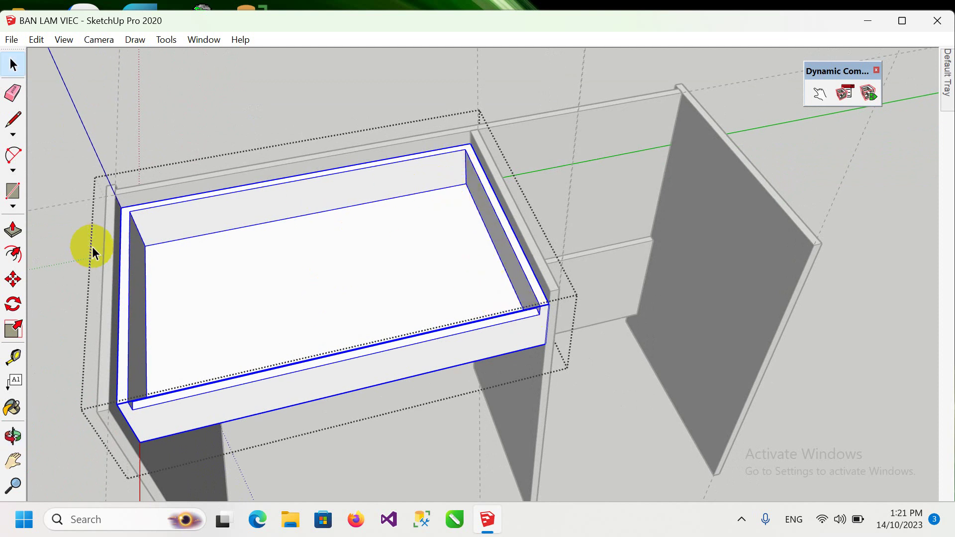
pyautogui.moveTo(412, 356); pyautogui.dragTo(405, 245, button='middle')
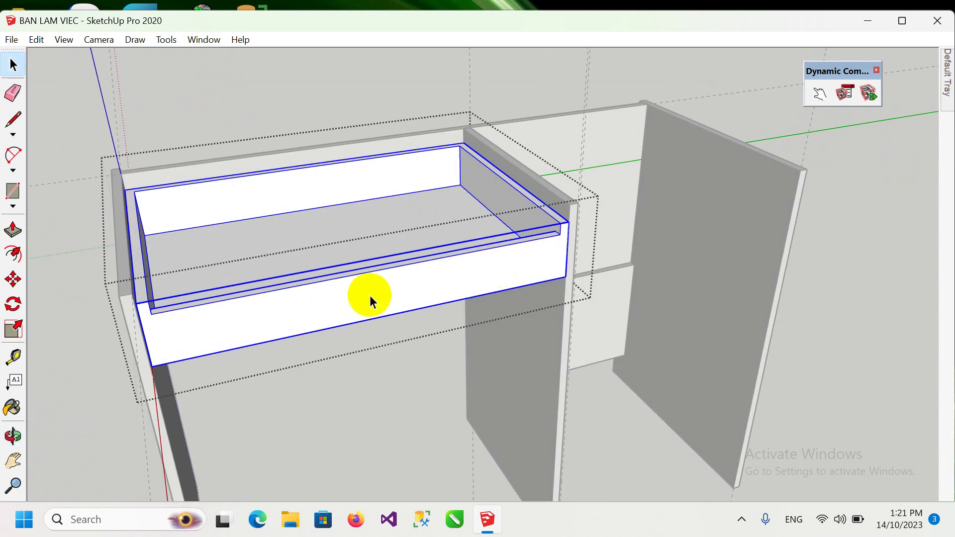
pyautogui.moveTo(373, 298)
pyautogui.mouseDown(button='middle')
pyautogui.moveTo(511, 305)
pyautogui.moveTo(581, 227)
pyautogui.mouseUp(button='middle')
pyautogui.moveTo(594, 269)
pyautogui.mouseDown(button='middle')
pyautogui.moveTo(303, 205)
pyautogui.moveTo(292, 273)
pyautogui.mouseUp(button='middle')
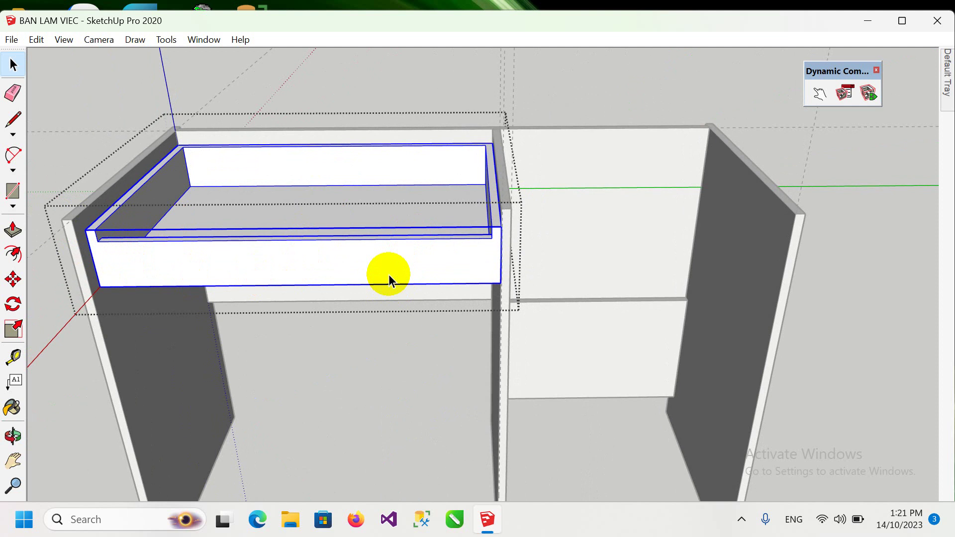
pyautogui.moveTo(389, 281); pyautogui.dragTo(305, 278, button='middle')
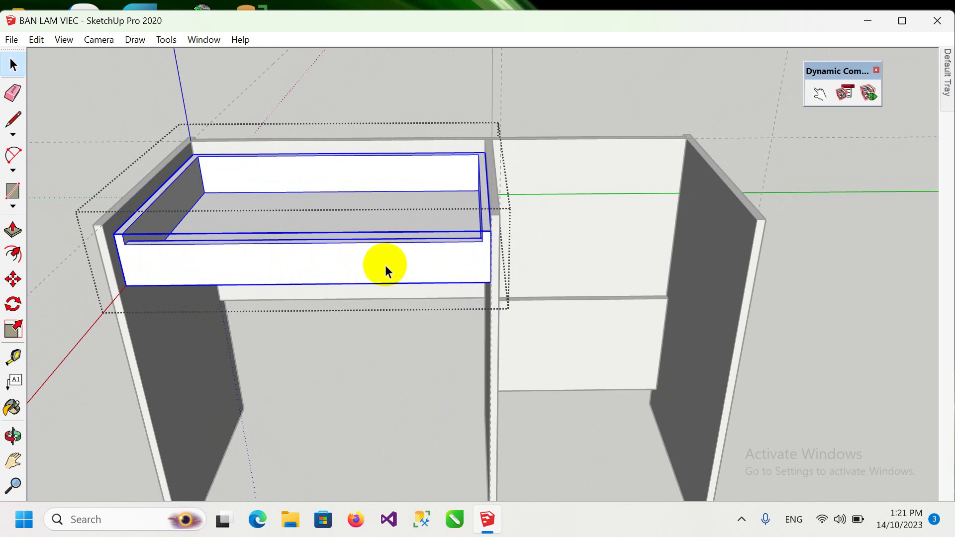
# Reselect the left drawer group after dismissing two context menus
pyautogui.rightClick(368, 263)
pyautogui.click(267, 337)
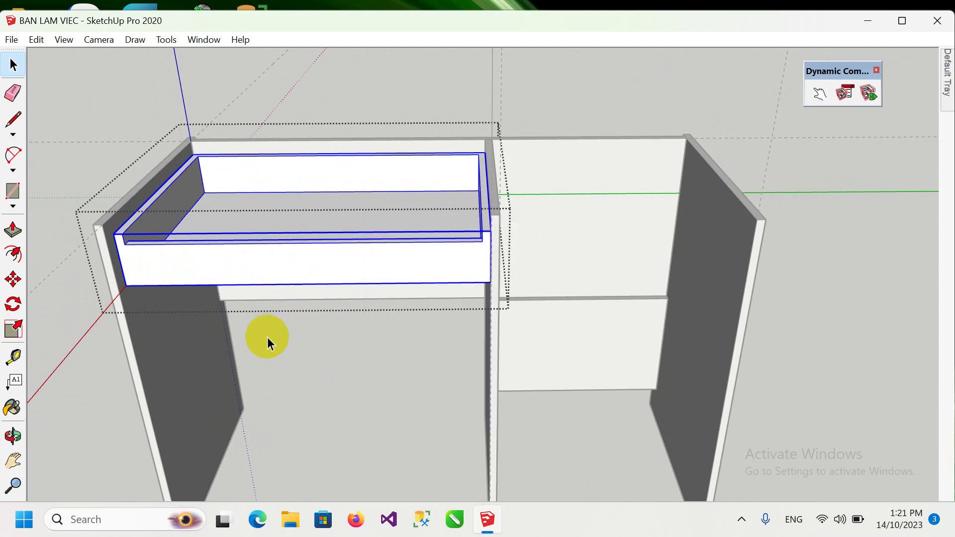
pyautogui.click(255, 271)
pyautogui.rightClick(254, 265)
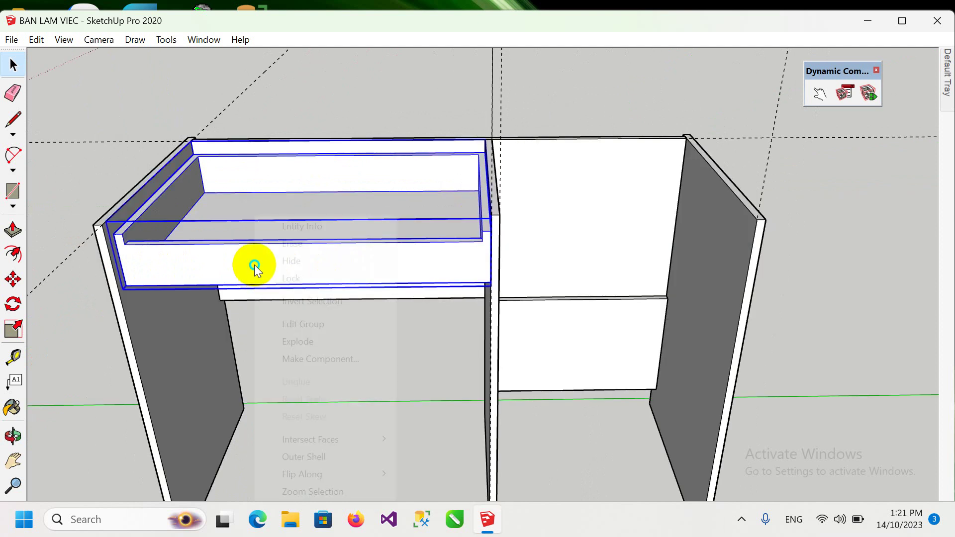
pyautogui.click(195, 323)
pyautogui.click(208, 247)
pyautogui.click(619, 252)
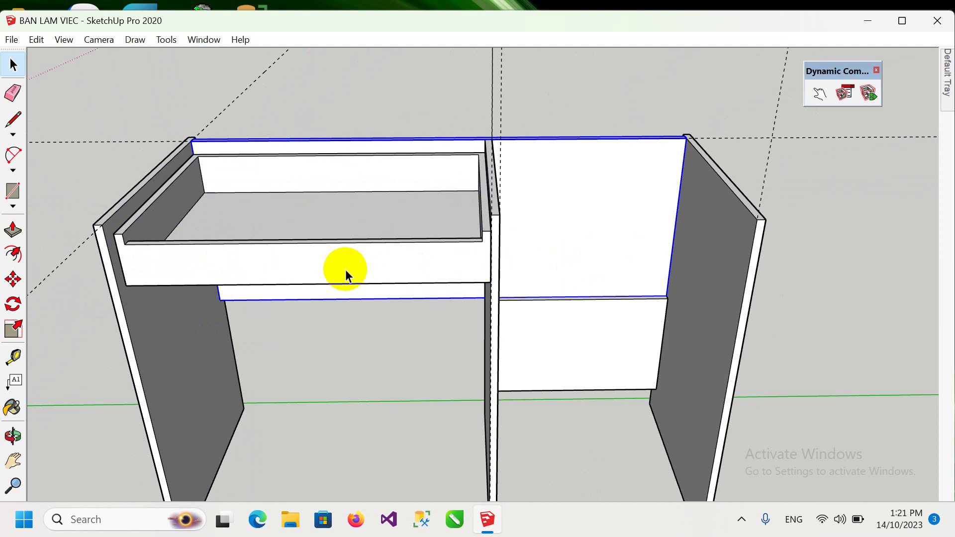
pyautogui.click(330, 267)
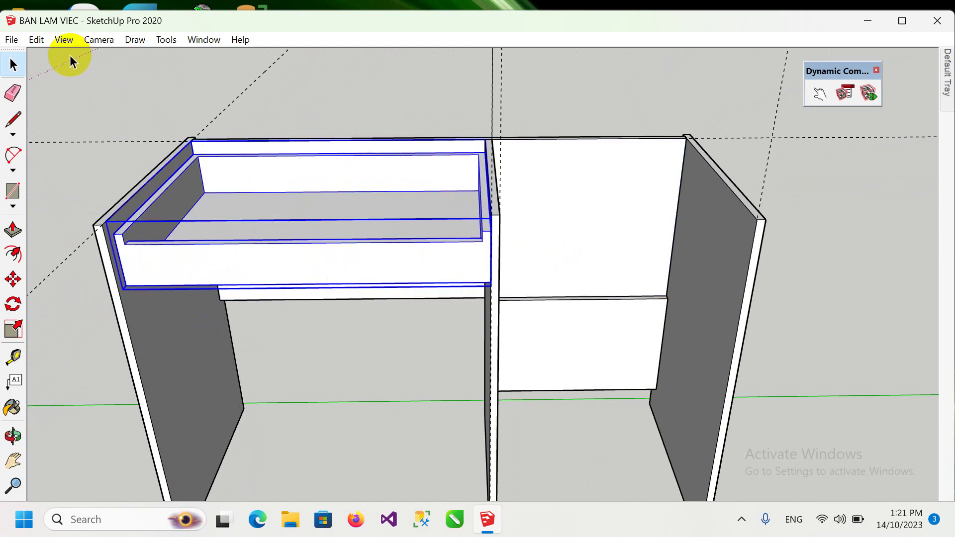
# Turn on Show Hidden Objects and unhide the hidden parts inside the drawer group
pyautogui.click(65, 40)
pyautogui.click(81, 114)
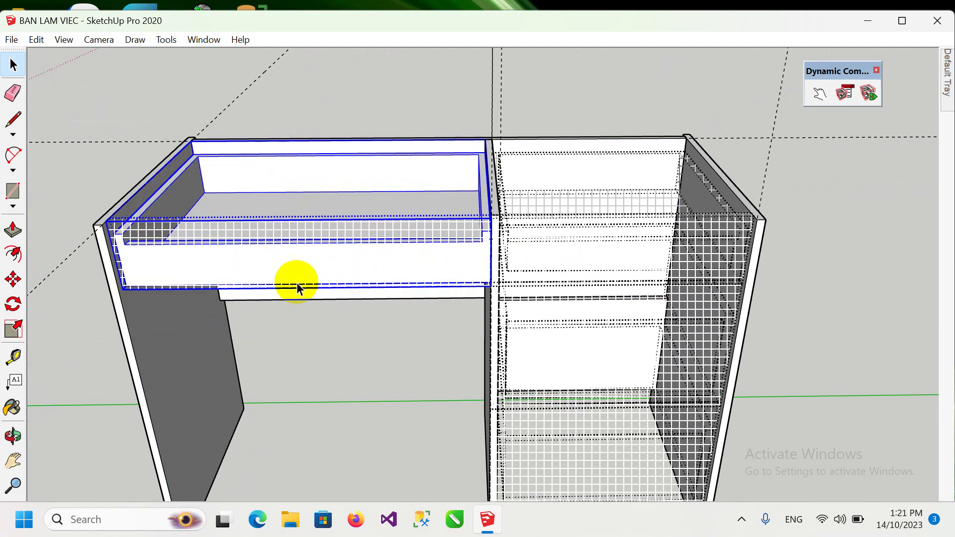
pyautogui.rightClick(294, 264)
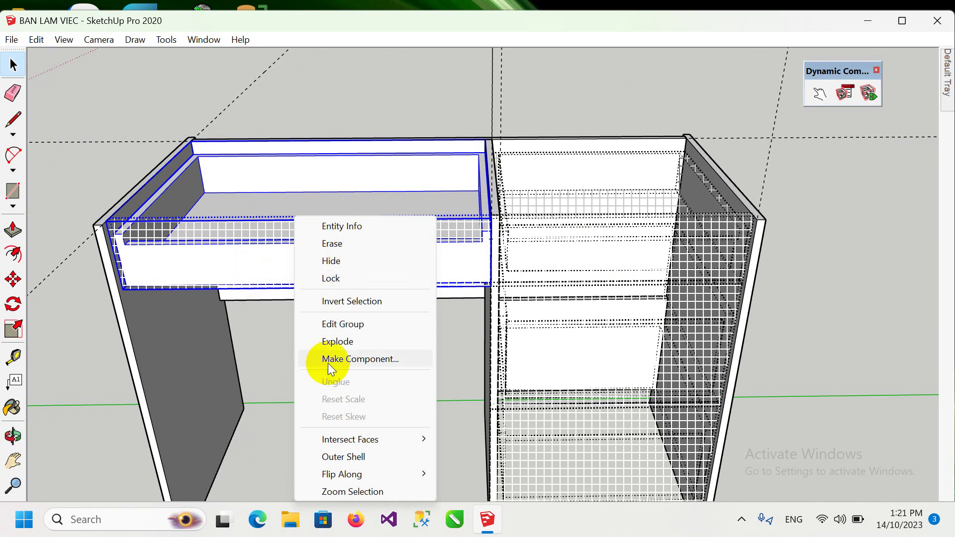
pyautogui.click(343, 324)
pyautogui.rightClick(269, 258)
pyautogui.click(305, 261)
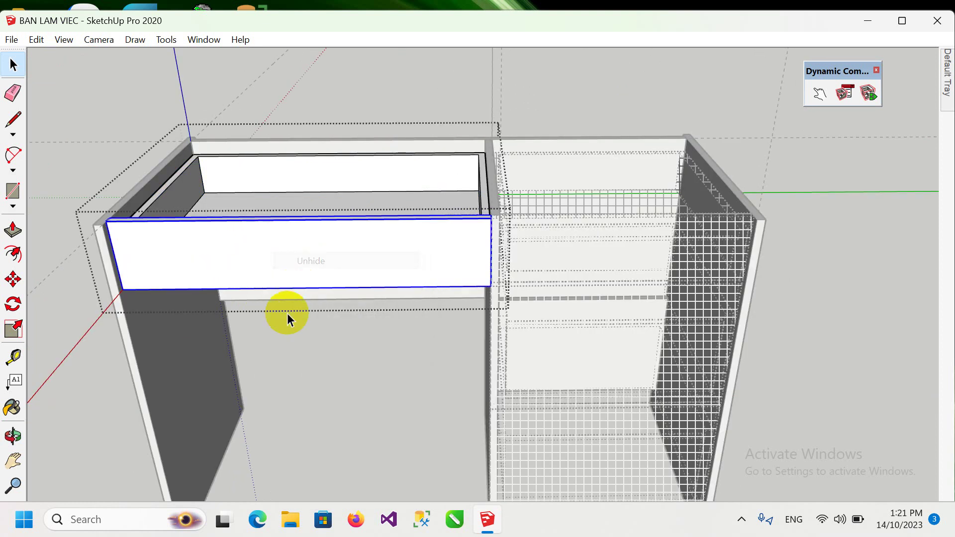
pyautogui.press('Escape')
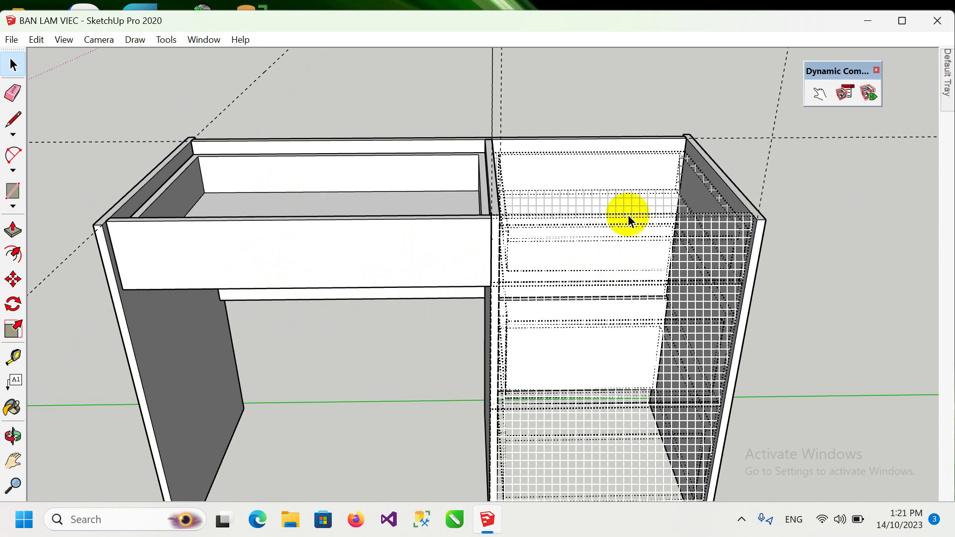
# Unhide the top right drawer and select it
pyautogui.moveTo(632, 221); pyautogui.dragTo(568, 241, button='middle')
pyautogui.rightClick(576, 259)
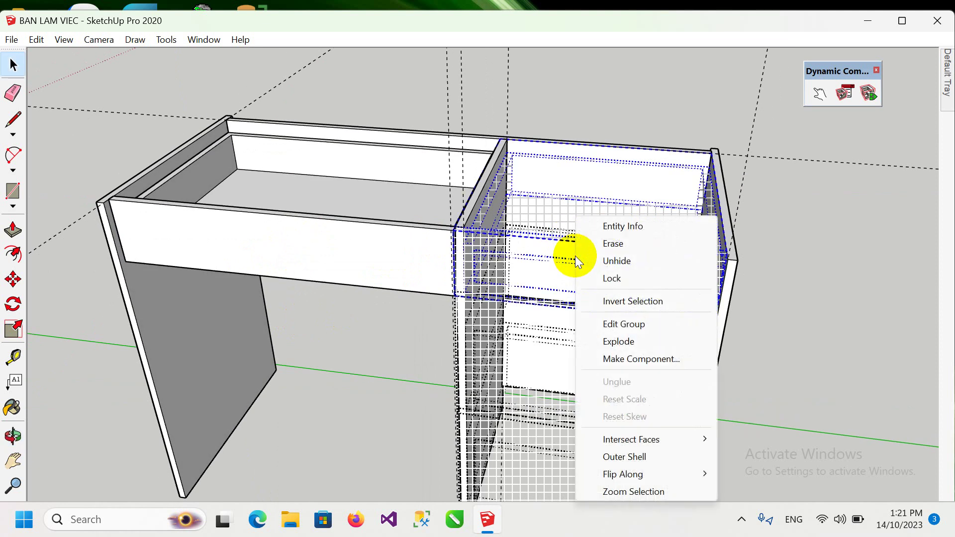
pyautogui.click(597, 259)
pyautogui.click(816, 260)
pyautogui.click(649, 264)
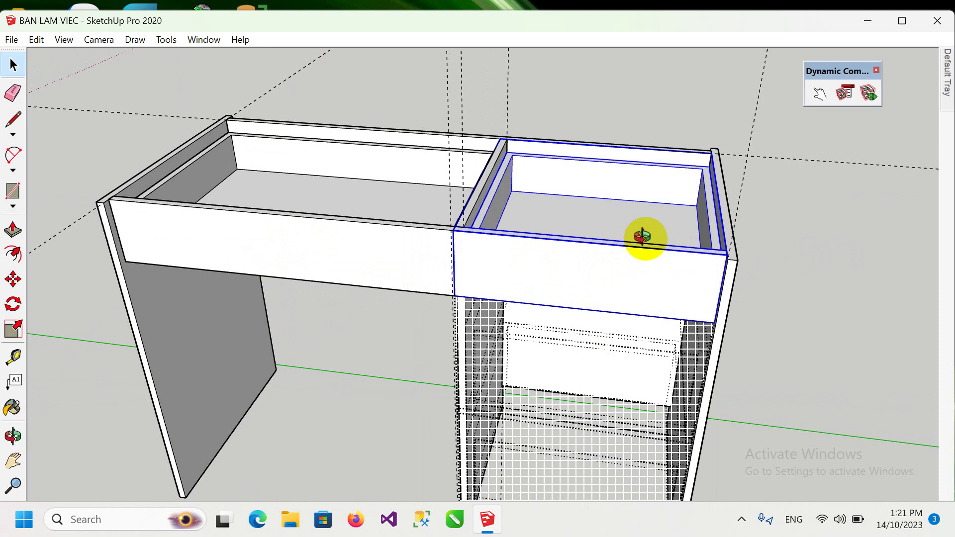
# Orbit around the drawers, selecting the left and top right drawers to compare them
pyautogui.moveTo(639, 239); pyautogui.dragTo(595, 348, button='middle')
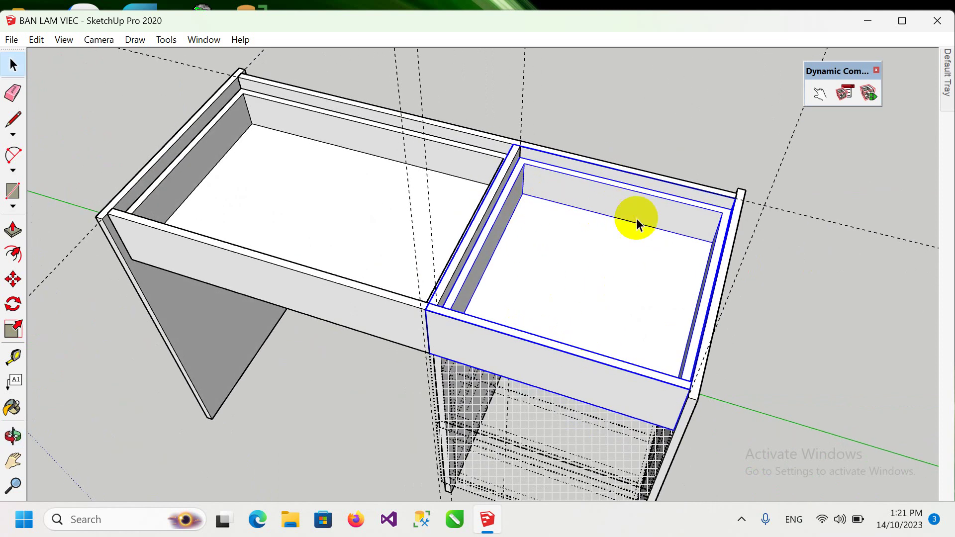
pyautogui.moveTo(625, 230)
pyautogui.mouseDown(button='middle')
pyautogui.moveTo(619, 242)
pyautogui.moveTo(398, 222)
pyautogui.moveTo(373, 273)
pyautogui.moveTo(299, 252)
pyautogui.moveTo(290, 207)
pyautogui.moveTo(264, 241)
pyautogui.moveTo(503, 262)
pyautogui.moveTo(469, 278)
pyautogui.moveTo(506, 277)
pyautogui.moveTo(687, 191)
pyautogui.mouseUp(button='middle')
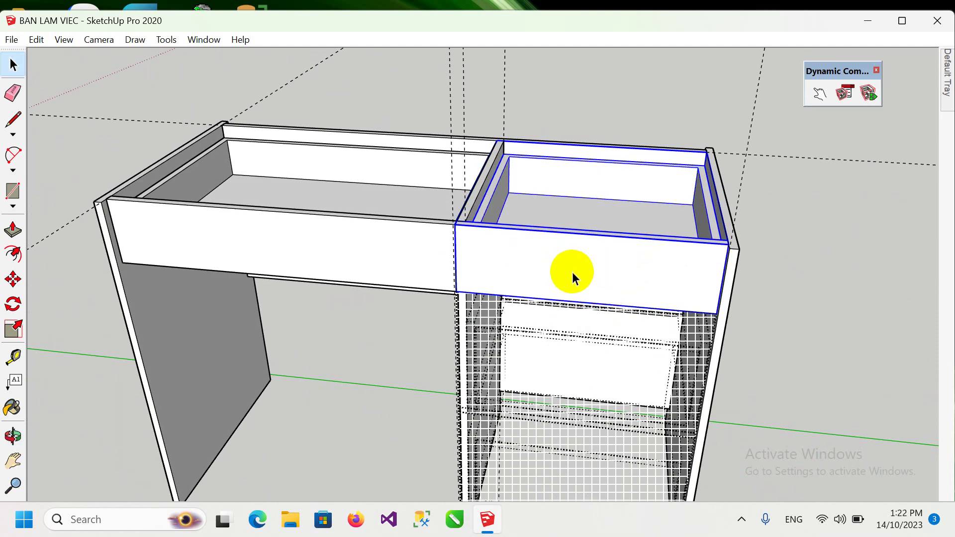
pyautogui.moveTo(572, 272); pyautogui.dragTo(582, 299, button='middle')
pyautogui.click(420, 277)
pyautogui.moveTo(480, 245); pyautogui.dragTo(515, 234, button='middle')
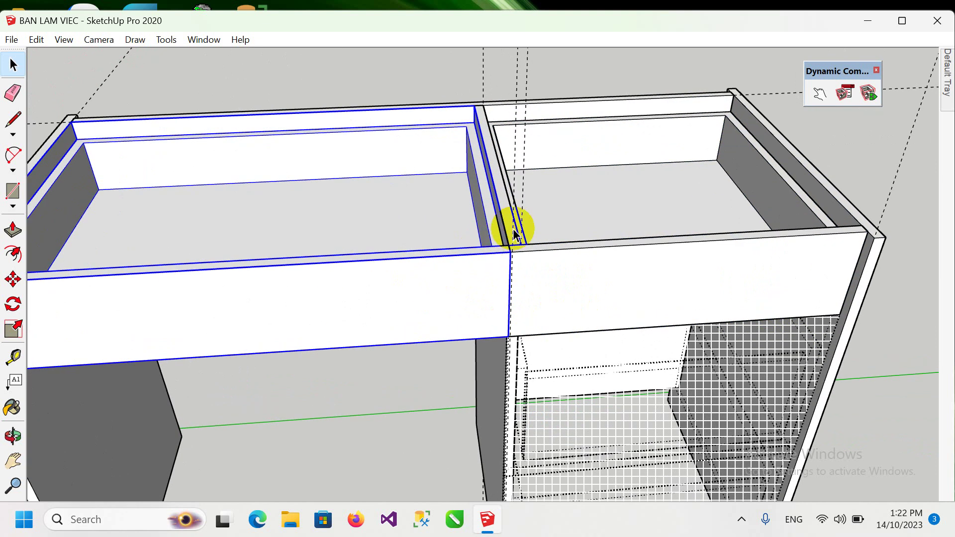
pyautogui.click(602, 282)
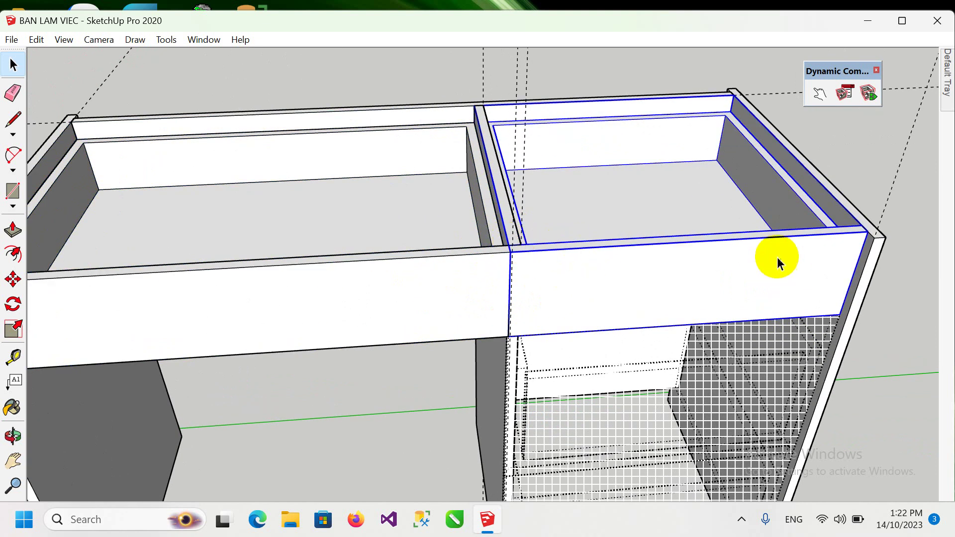
# Orbit from a top-down view back to a low front view of the desk
pyautogui.moveTo(547, 226); pyautogui.dragTo(516, 294, button='middle')
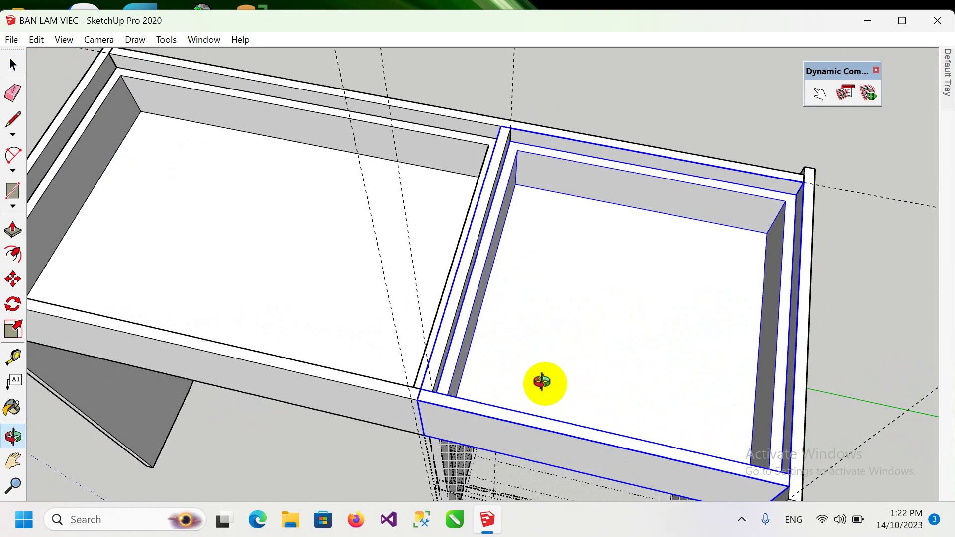
pyautogui.moveTo(619, 311); pyautogui.dragTo(454, 395, button='middle')
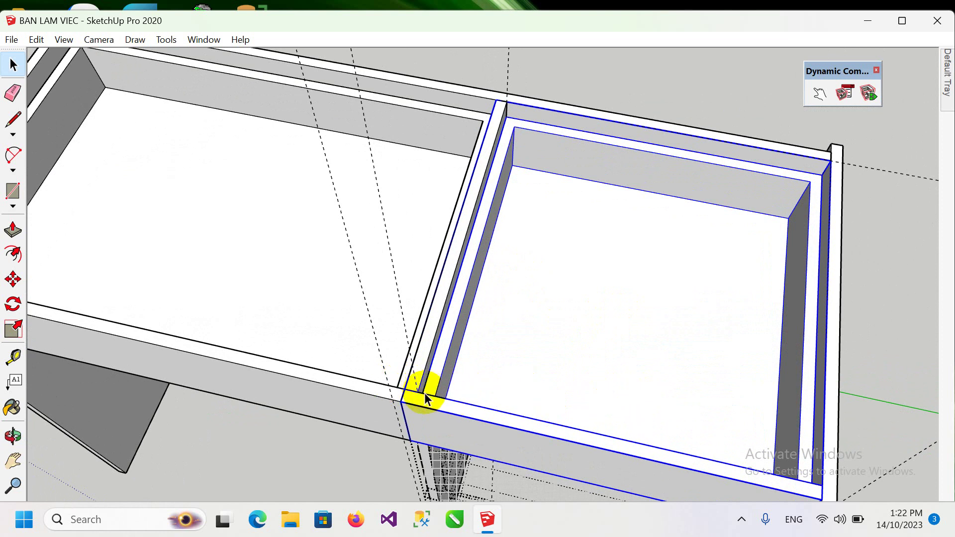
pyautogui.moveTo(406, 397)
pyautogui.mouseDown(button='middle')
pyautogui.moveTo(503, 319)
pyautogui.moveTo(486, 264)
pyautogui.mouseUp(button='middle')
pyautogui.scroll(-2, 488, 261)
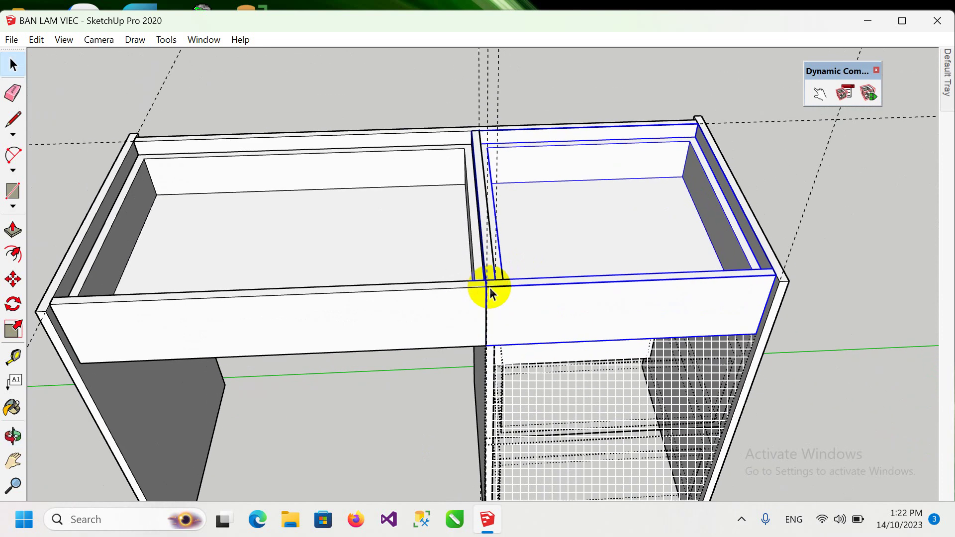
pyautogui.moveTo(547, 320)
pyautogui.mouseDown(button='middle')
pyautogui.moveTo(530, 230)
pyautogui.moveTo(580, 311)
pyautogui.mouseUp(button='middle')
# Hide the top right drawer, unhide the drawer below it, and turn off Show Hidden Objects
pyautogui.rightClick(583, 280)
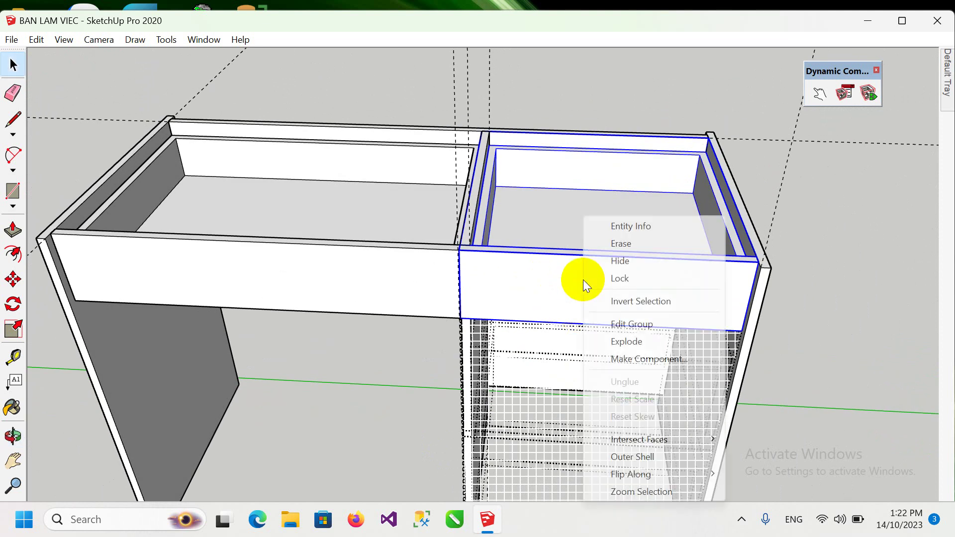
pyautogui.click(623, 266)
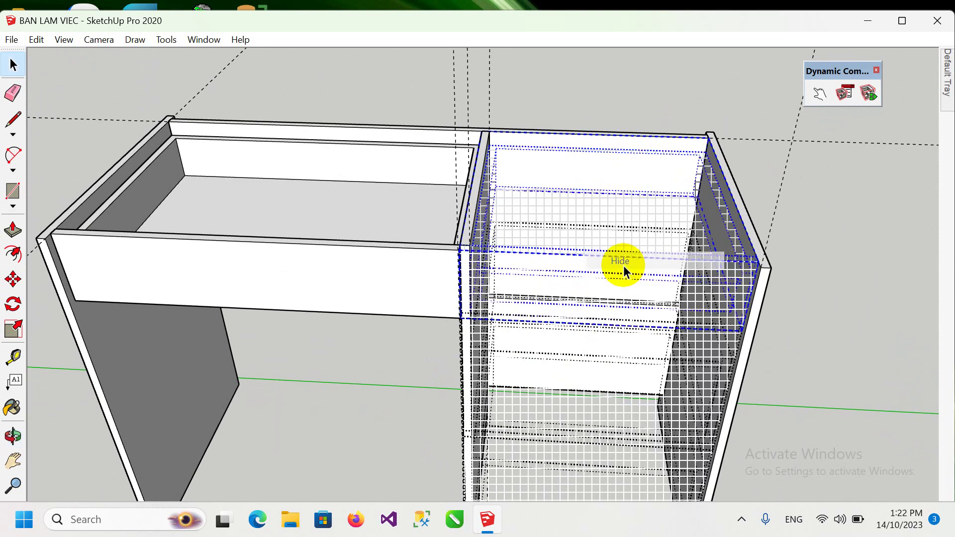
pyautogui.rightClick(583, 352)
pyautogui.click(632, 160)
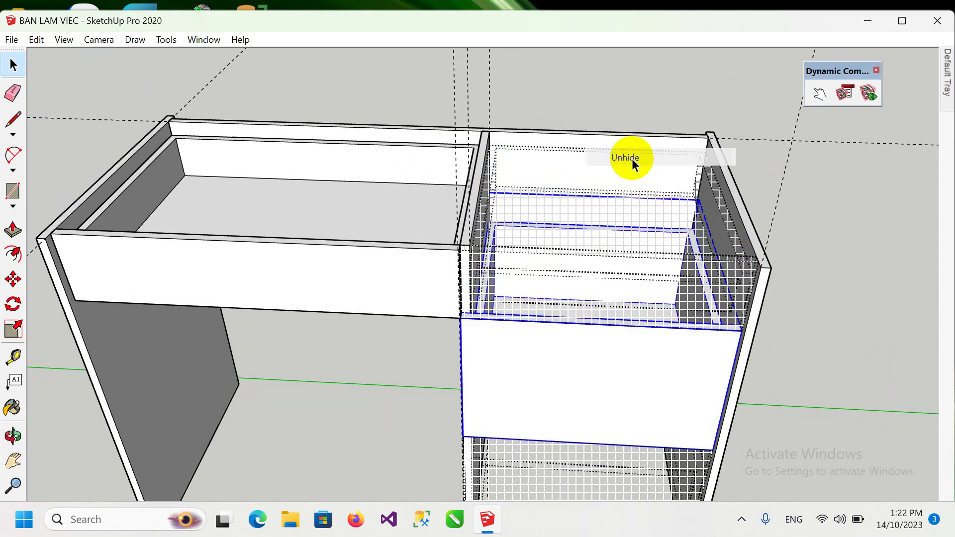
pyautogui.click(609, 269)
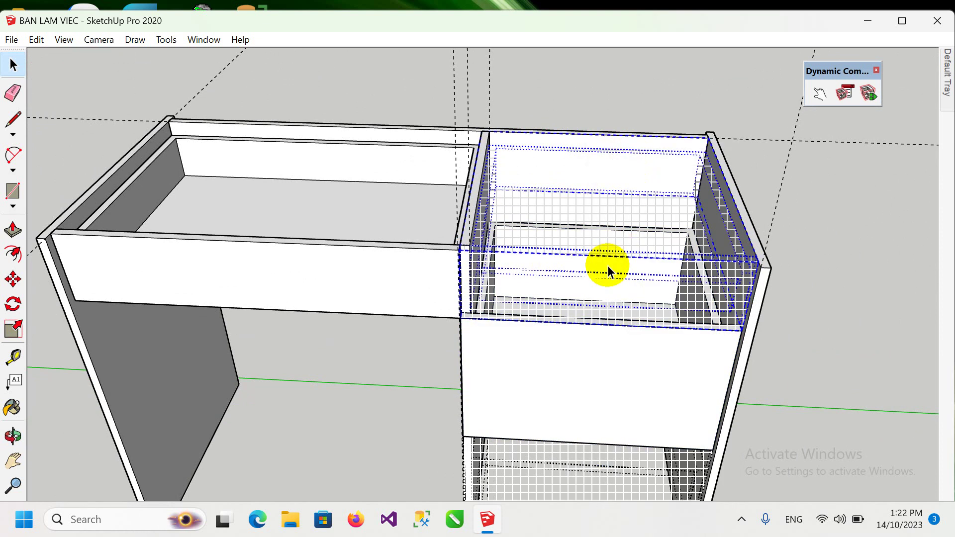
pyautogui.click(801, 308)
pyautogui.click(63, 39)
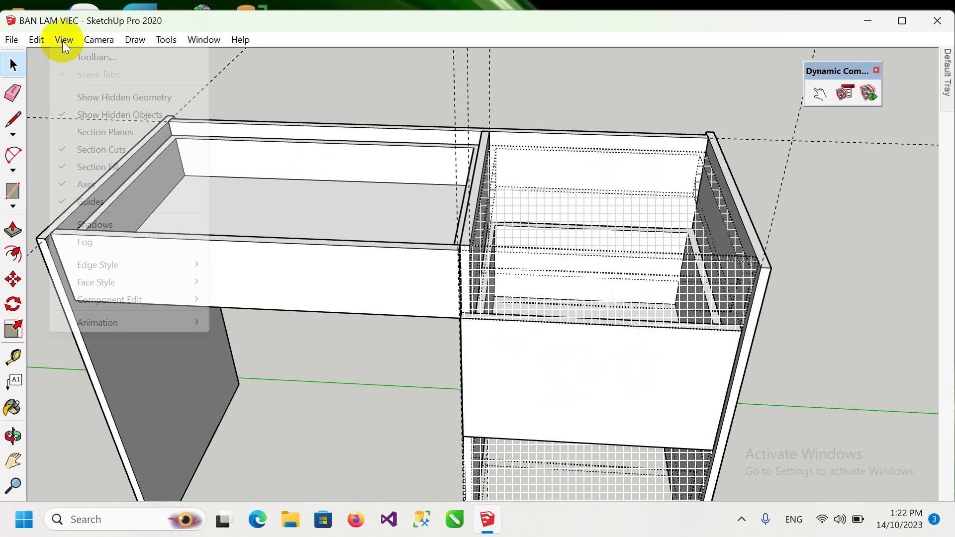
pyautogui.click(113, 115)
# Orbit the cabinet to a level front view of the drawers, then switch to the Right view
pyautogui.press('o')
pyautogui.moveTo(678, 309)
pyautogui.mouseDown()
pyautogui.moveTo(396, 375)
pyautogui.moveTo(339, 411)
pyautogui.moveTo(441, 324)
pyautogui.moveTo(375, 271)
pyautogui.moveTo(401, 267)
pyautogui.moveTo(381, 344)
pyautogui.moveTo(335, 288)
pyautogui.mouseUp()
pyautogui.moveTo(451, 341)
pyautogui.mouseDown()
pyautogui.moveTo(572, 309)
pyautogui.moveTo(547, 359)
pyautogui.mouseUp()
pyautogui.press('space')
pyautogui.moveTo(547, 358)
pyautogui.mouseDown(button='middle')
pyautogui.moveTo(625, 292)
pyautogui.moveTo(566, 358)
pyautogui.mouseUp(button='middle')
pyautogui.scroll(3, 587, 298)
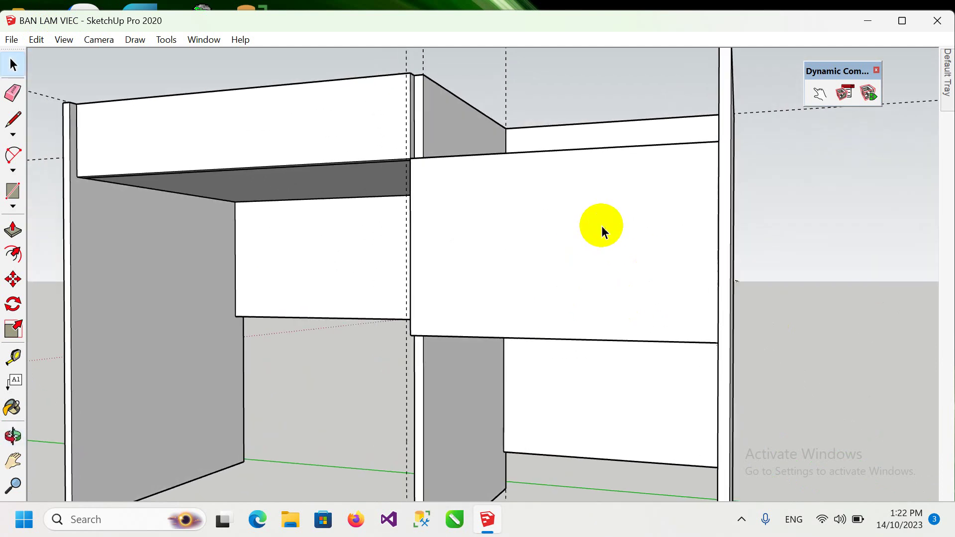
pyautogui.press('F4')
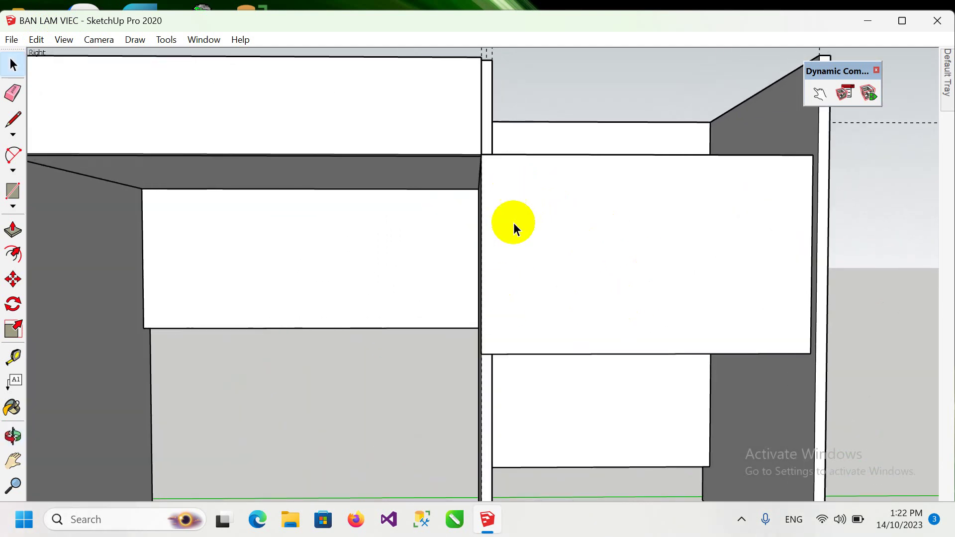
# Select the cabinet's upper front and lower panels, orbiting from low and high angles
pyautogui.click(567, 229)
pyautogui.scroll(-2, 614, 287)
pyautogui.scroll(-2, 605, 261)
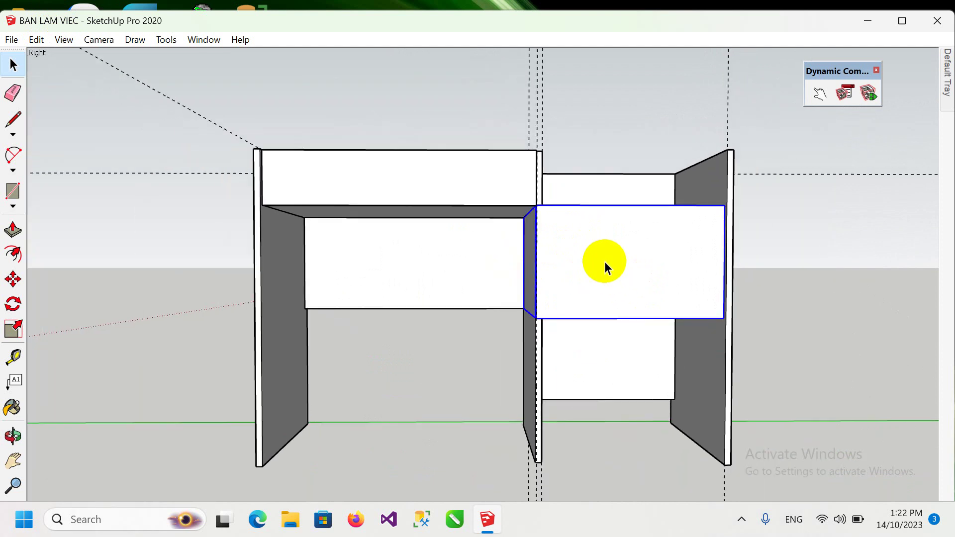
pyautogui.click(587, 372)
pyautogui.moveTo(590, 348)
pyautogui.mouseDown(button='middle')
pyautogui.moveTo(559, 252)
pyautogui.moveTo(594, 315)
pyautogui.moveTo(505, 217)
pyautogui.moveTo(631, 294)
pyautogui.mouseUp(button='middle')
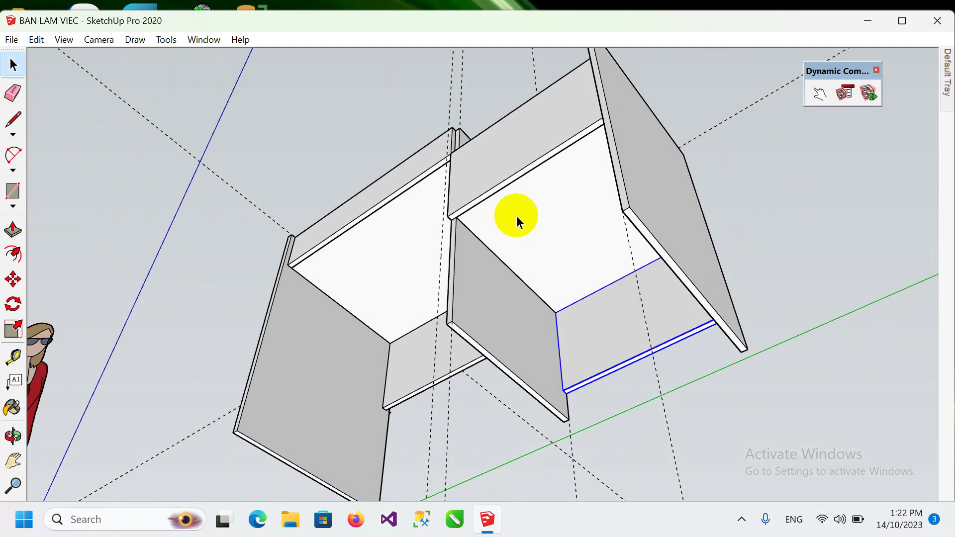
pyautogui.moveTo(517, 219)
pyautogui.mouseDown(button='middle')
pyautogui.moveTo(612, 258)
pyautogui.moveTo(565, 288)
pyautogui.mouseUp(button='middle')
pyautogui.moveTo(507, 341)
pyautogui.mouseDown(button='middle')
pyautogui.moveTo(560, 309)
pyautogui.moveTo(593, 442)
pyautogui.moveTo(603, 342)
pyautogui.moveTo(610, 377)
pyautogui.mouseUp(button='middle')
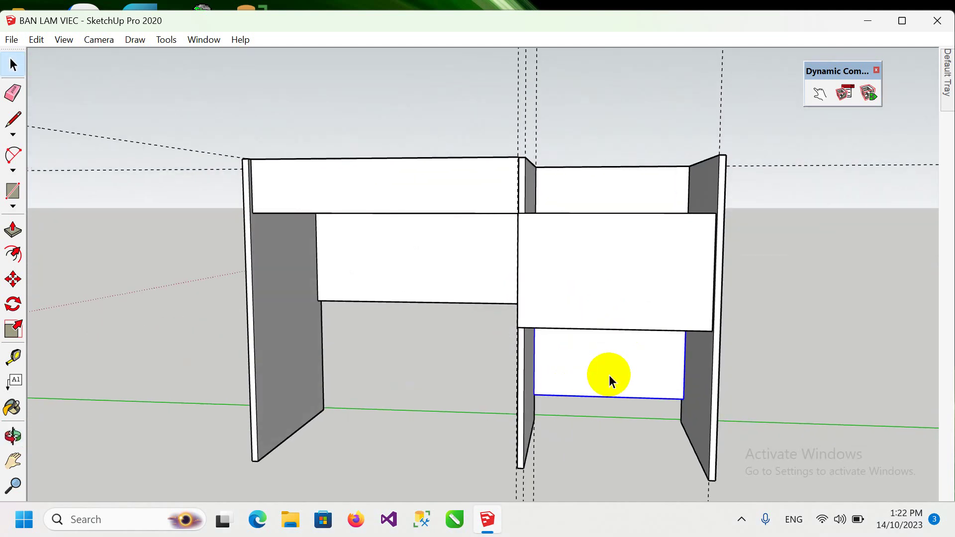
# Select the right drawer front, then orbit to a high oblique view of the desk frame
pyautogui.click(554, 270)
pyautogui.moveTo(554, 269)
pyautogui.mouseDown(button='middle')
pyautogui.moveTo(646, 286)
pyautogui.moveTo(618, 277)
pyautogui.moveTo(604, 337)
pyautogui.moveTo(684, 247)
pyautogui.moveTo(665, 354)
pyautogui.moveTo(639, 418)
pyautogui.mouseUp(button='middle')
pyautogui.click(640, 418)
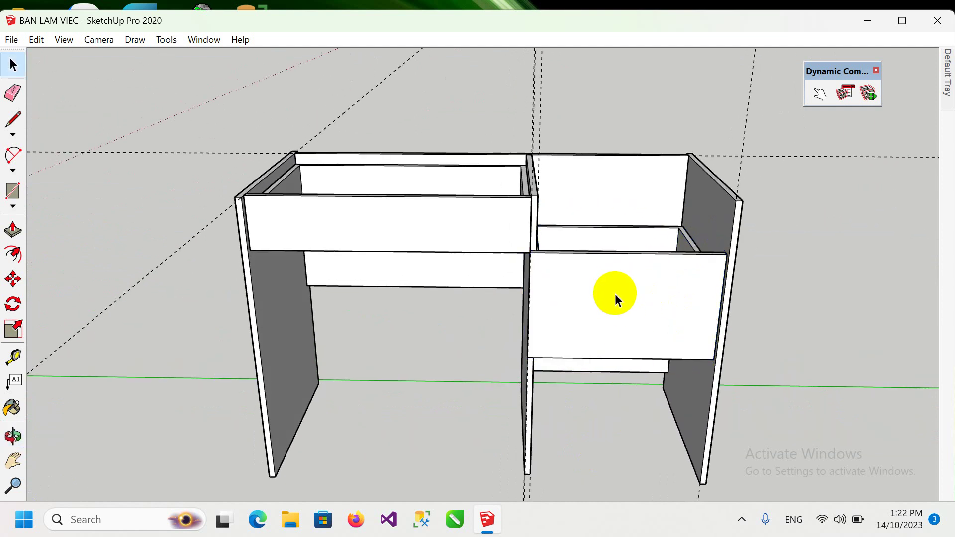
pyautogui.scroll(-2, 615, 294)
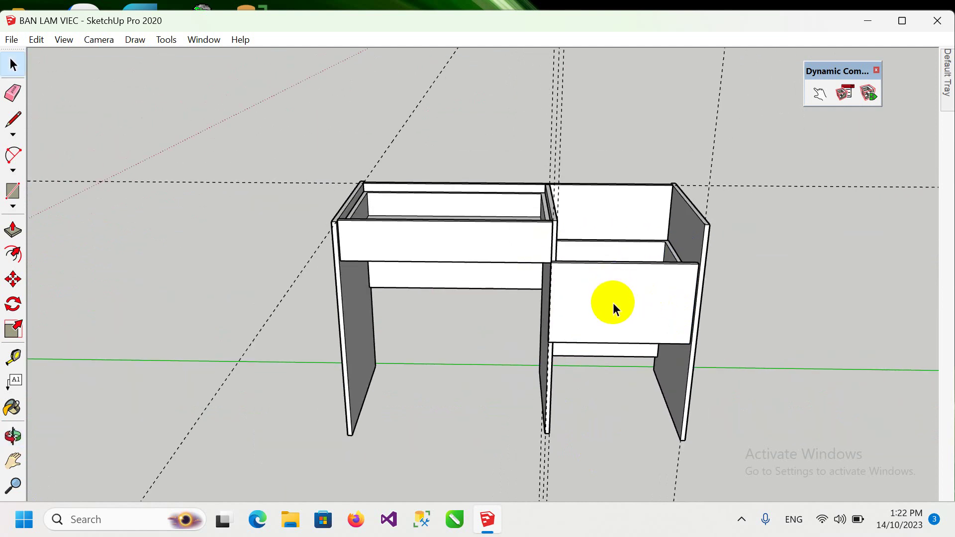
pyautogui.moveTo(610, 294); pyautogui.dragTo(612, 296, button='middle')
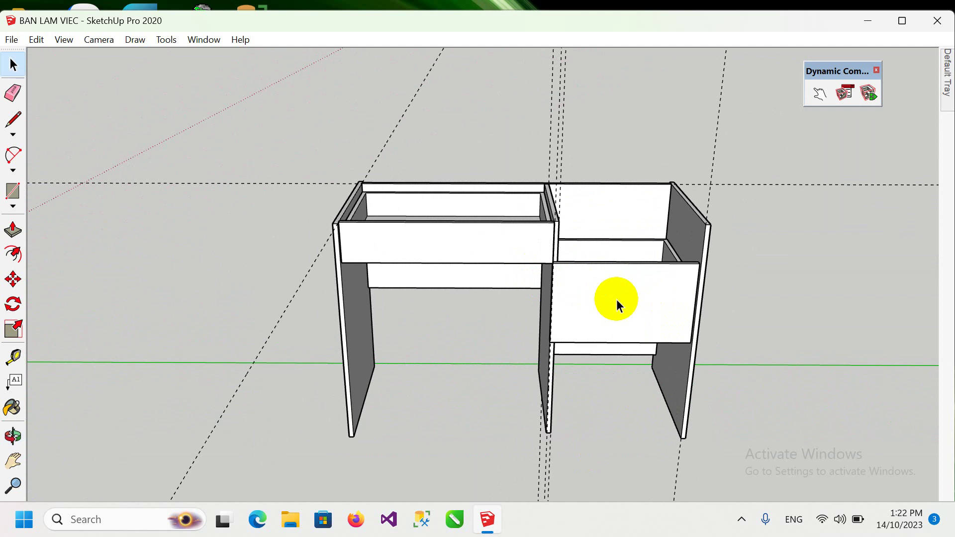
# Turn on Show Hidden Objects and unhide the hidden drawer parts in the right cabinet
pyautogui.rightClick(609, 285)
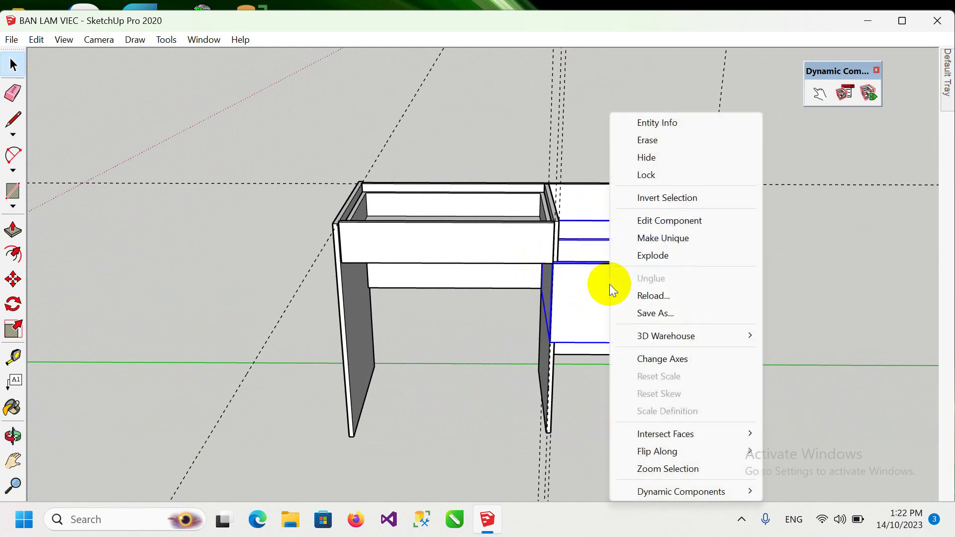
pyautogui.click(600, 207)
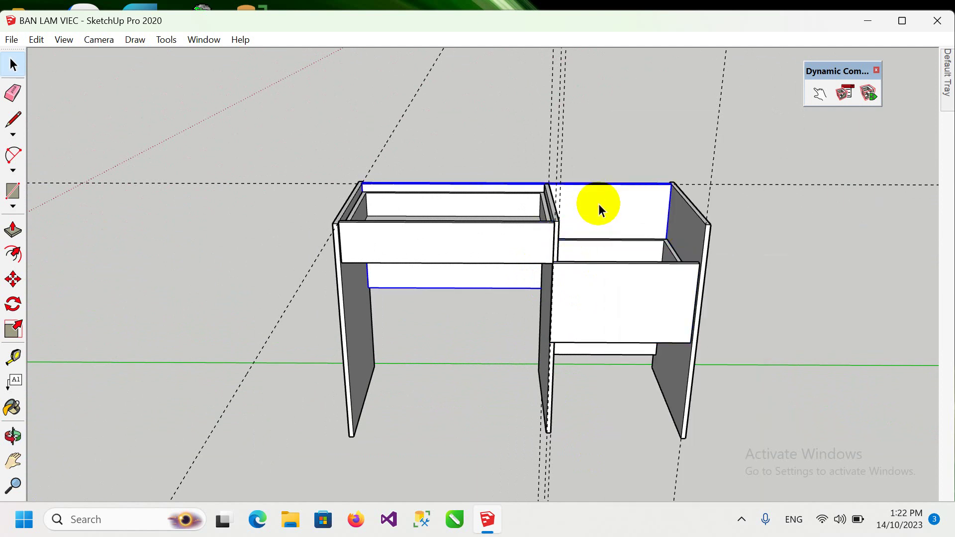
pyautogui.click(64, 40)
pyautogui.click(108, 115)
pyautogui.rightClick(627, 368)
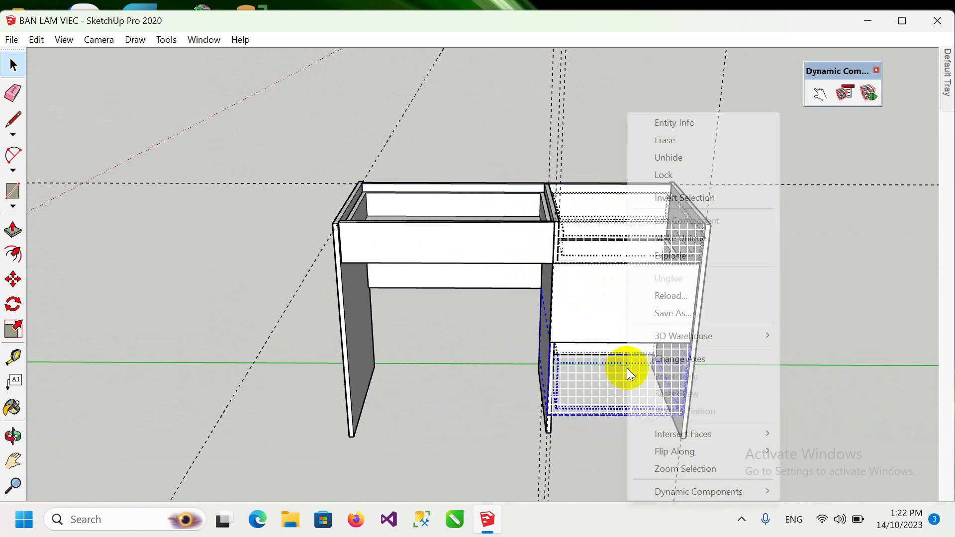
pyautogui.click(671, 158)
pyautogui.click(631, 243)
pyautogui.rightClick(631, 242)
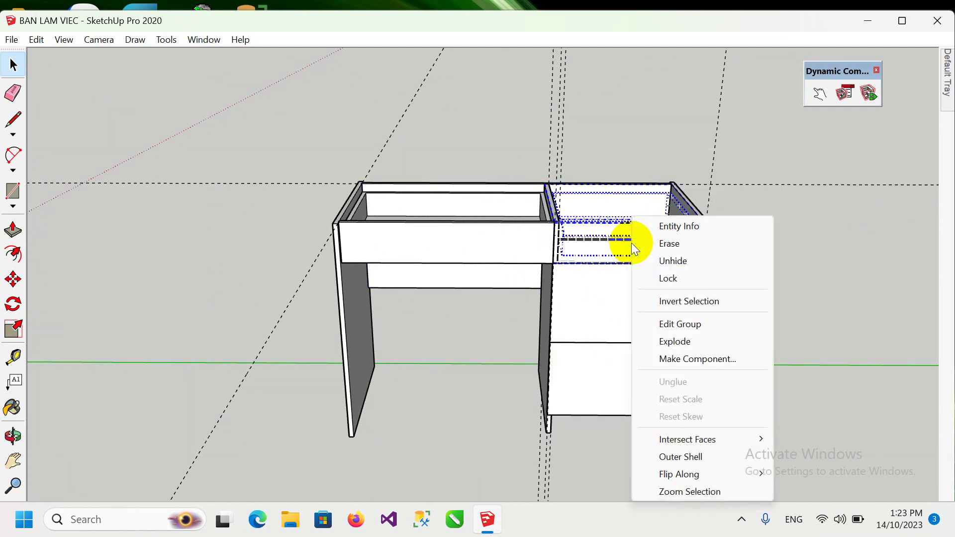
pyautogui.click(674, 260)
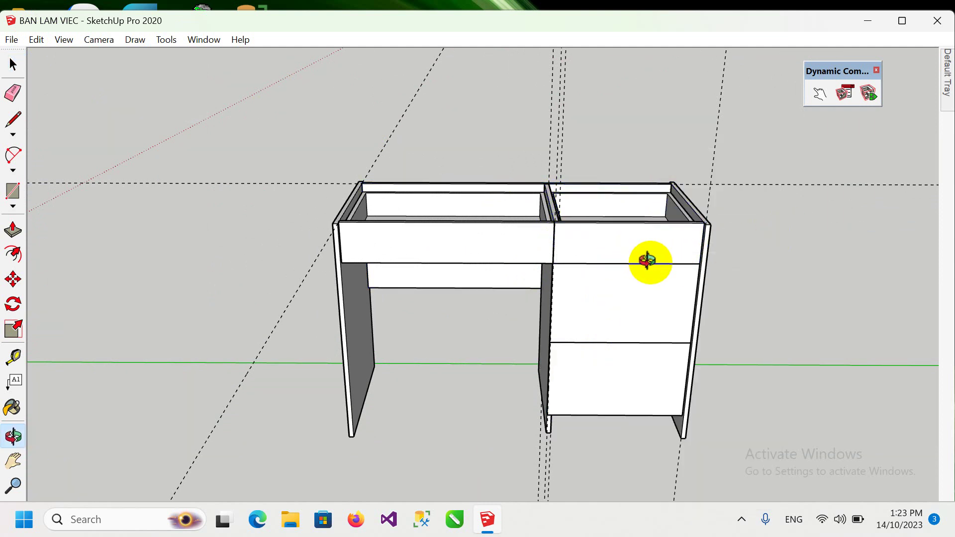
# Orbit around the desk and select the left drawer to check it
pyautogui.moveTo(646, 260)
pyautogui.mouseDown(button='middle')
pyautogui.moveTo(568, 221)
pyautogui.moveTo(650, 170)
pyautogui.moveTo(628, 309)
pyautogui.moveTo(582, 255)
pyautogui.moveTo(613, 367)
pyautogui.moveTo(617, 213)
pyautogui.moveTo(616, 407)
pyautogui.moveTo(588, 223)
pyautogui.moveTo(596, 223)
pyautogui.moveTo(599, 290)
pyautogui.moveTo(528, 213)
pyautogui.moveTo(492, 265)
pyautogui.moveTo(469, 228)
pyautogui.moveTo(458, 288)
pyautogui.moveTo(463, 261)
pyautogui.mouseUp(button='middle')
pyautogui.scroll(3, 469, 228)
pyautogui.click(464, 261)
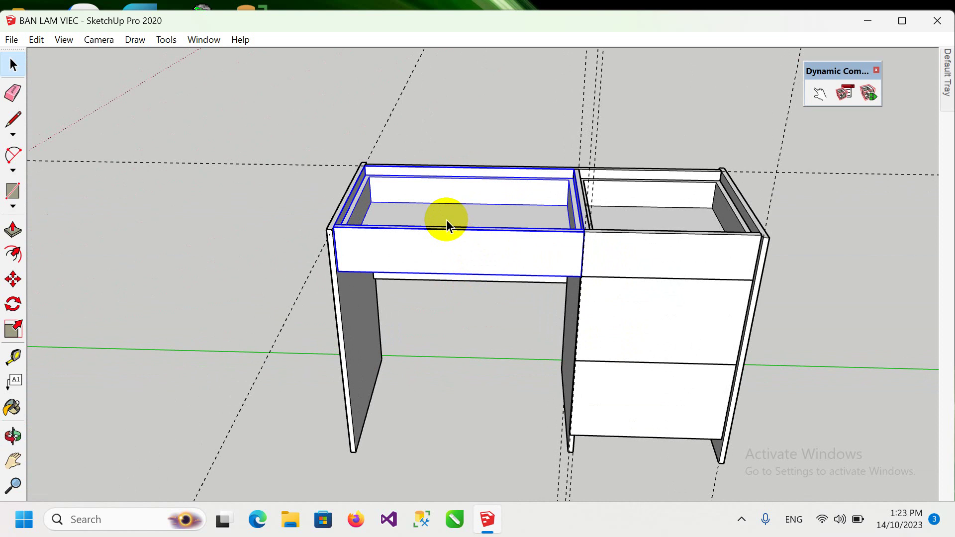
pyautogui.scroll(-2, 447, 225)
# From a higher angle, select the right cabinet's middle and bottom drawers to check them
pyautogui.moveTo(505, 234)
pyautogui.mouseDown(button='middle')
pyautogui.moveTo(479, 297)
pyautogui.moveTo(682, 267)
pyautogui.mouseUp(button='middle')
pyautogui.scroll(-2, 668, 262)
pyautogui.scroll(2, 667, 262)
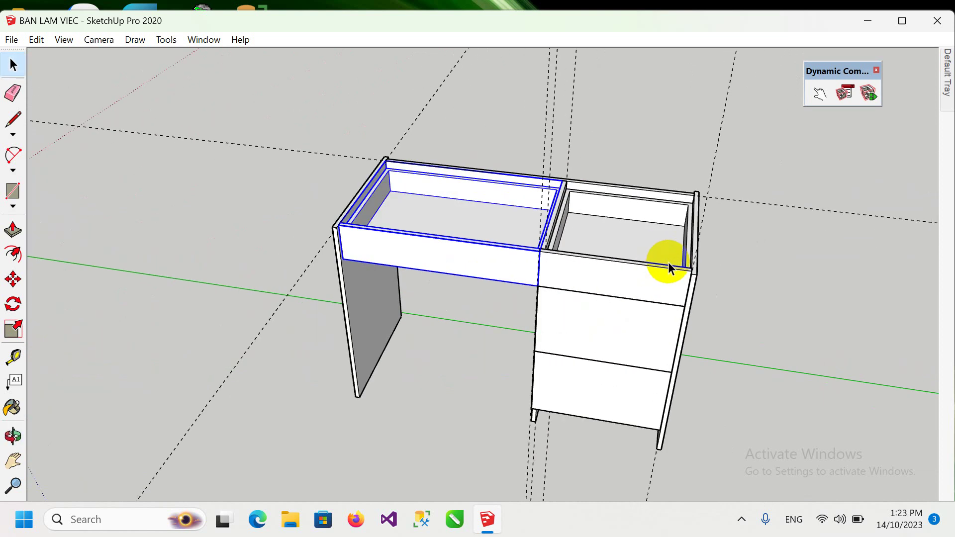
pyautogui.scroll(2, 667, 262)
pyautogui.click(605, 393)
pyautogui.click(602, 423)
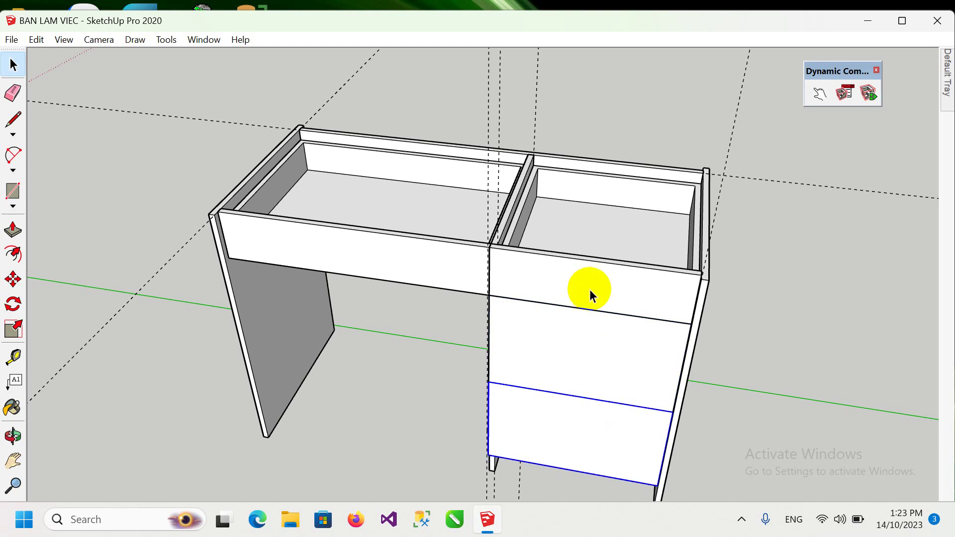
pyautogui.moveTo(590, 288); pyautogui.dragTo(676, 283, button='middle')
pyautogui.click(12, 40)
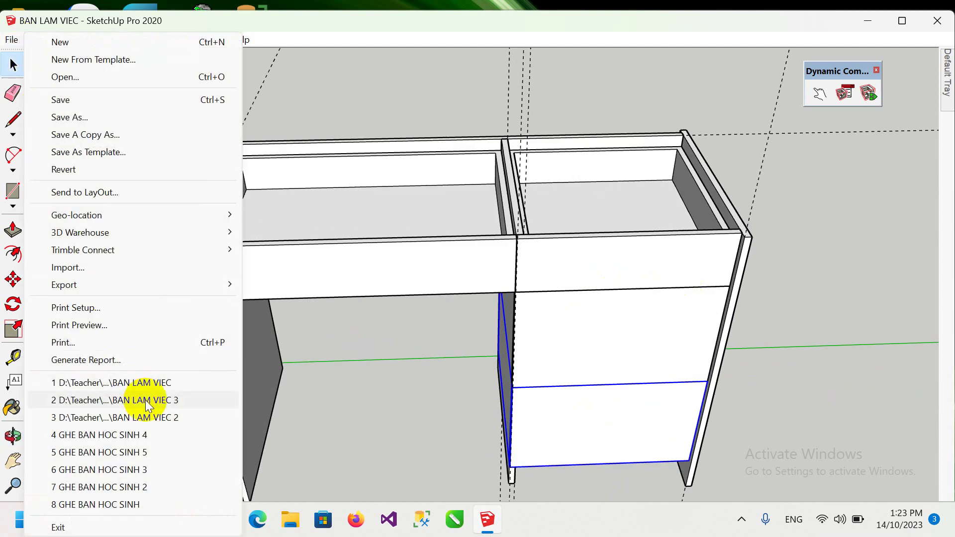
# Open recent model BAN LAM VIEC 2 without saving changes to BAN LAM VIEC
pyautogui.click(150, 419)
pyautogui.click(487, 324)
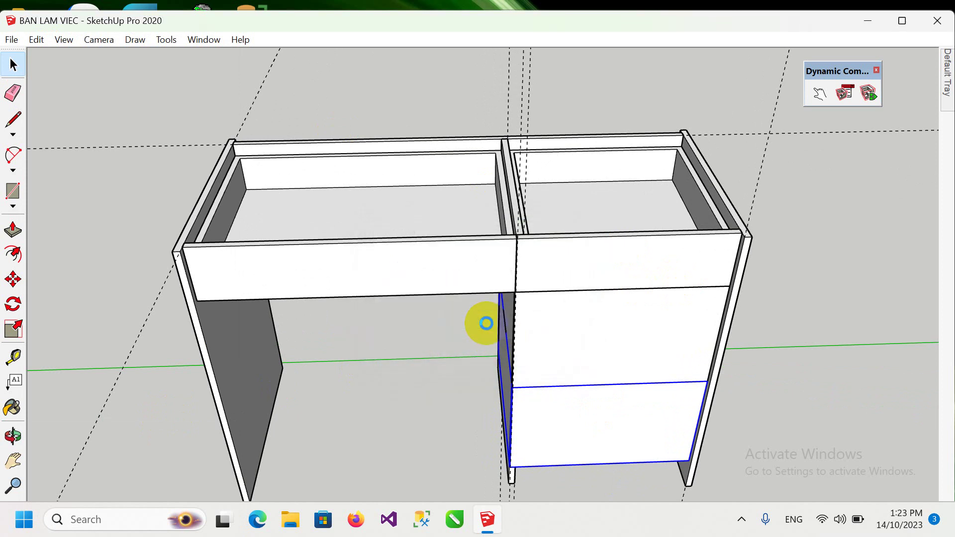
pyautogui.scroll(2, 465, 281)
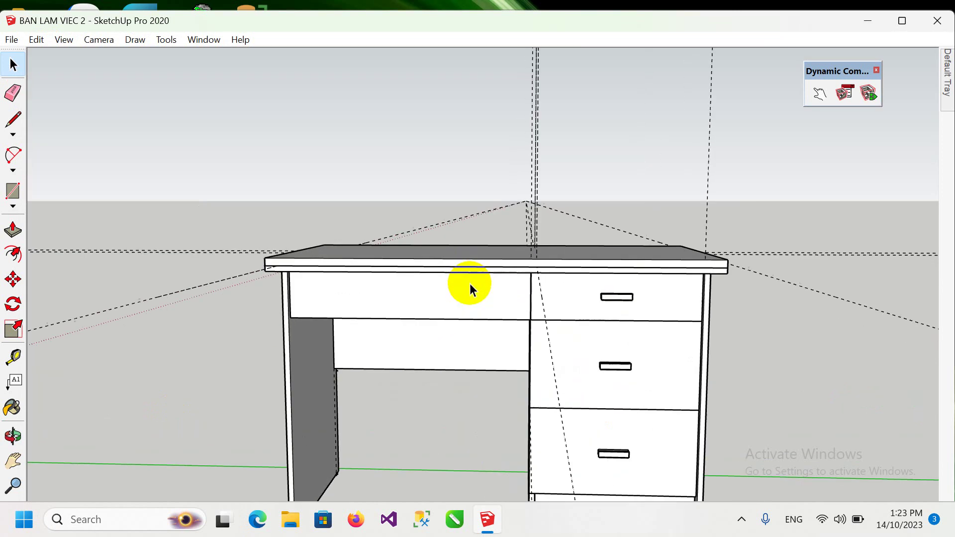
pyautogui.scroll(2, 470, 288)
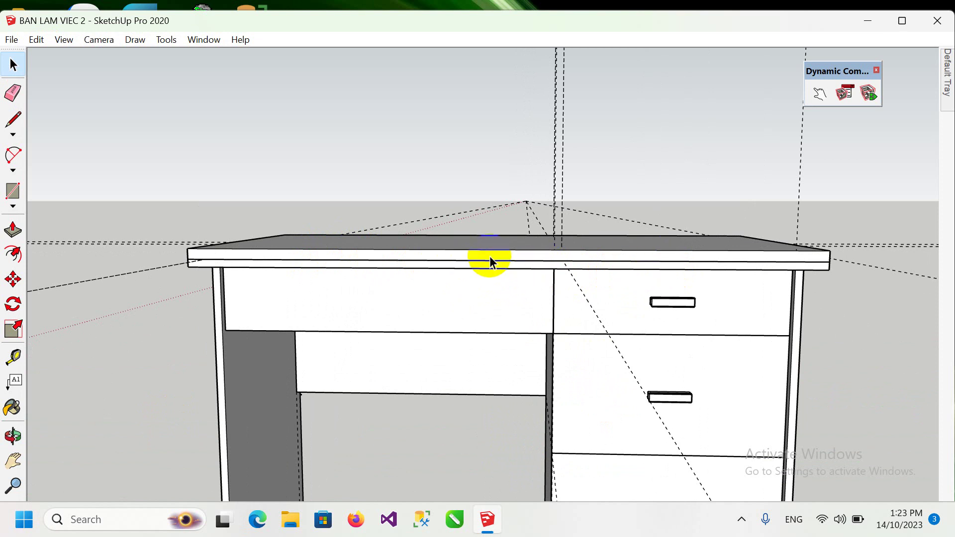
# Select the desktop's front edge strip and orbit to look down on the desk top
pyautogui.moveTo(424, 257)
pyautogui.mouseDown(button='middle')
pyautogui.moveTo(477, 172)
pyautogui.moveTo(446, 203)
pyautogui.mouseUp(button='middle')
pyautogui.scroll(1, 445, 203)
pyautogui.scroll(1, 439, 211)
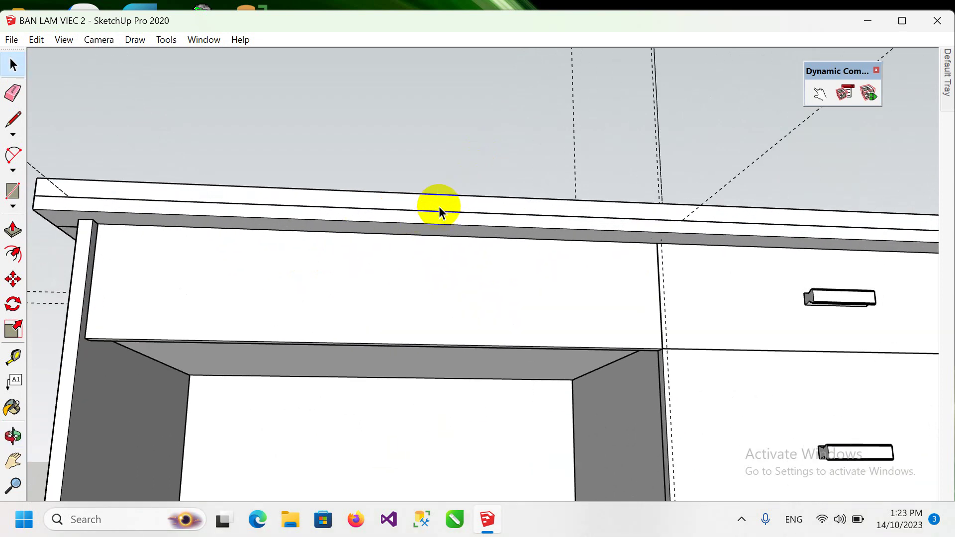
pyautogui.click(426, 222)
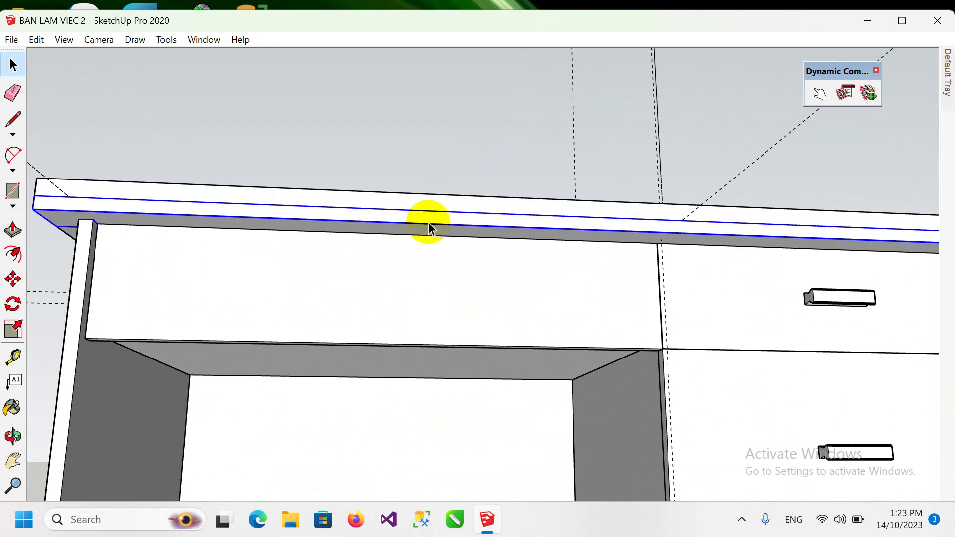
pyautogui.moveTo(419, 222)
pyautogui.mouseDown(button='middle')
pyautogui.moveTo(560, 192)
pyautogui.moveTo(333, 169)
pyautogui.mouseUp(button='middle')
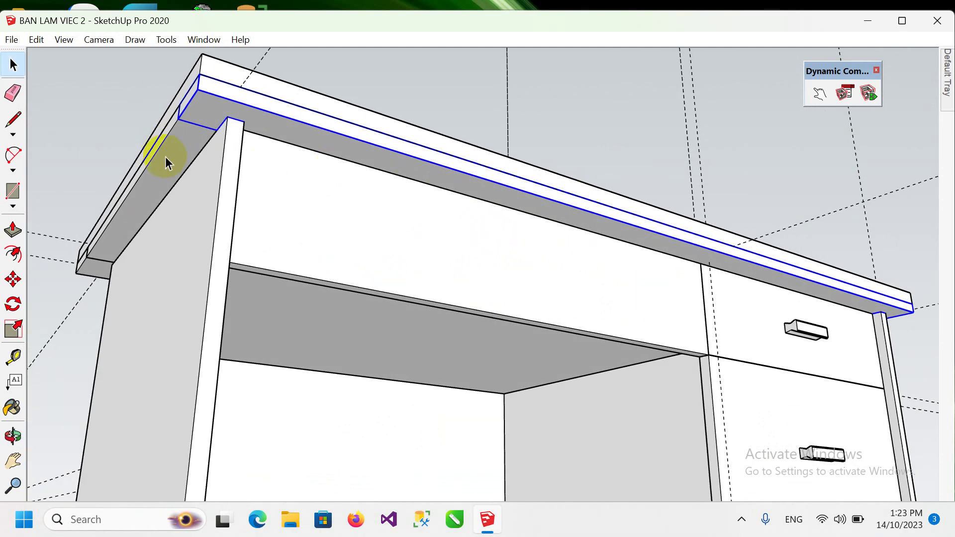
pyautogui.moveTo(179, 154); pyautogui.dragTo(315, 201, button='middle')
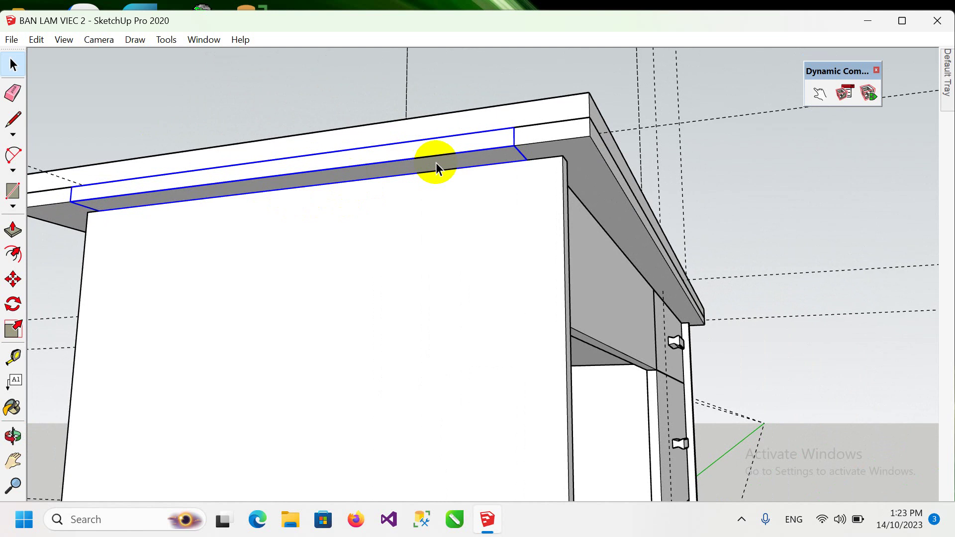
pyautogui.moveTo(436, 168)
pyautogui.mouseDown(button='middle')
pyautogui.moveTo(507, 240)
pyautogui.moveTo(397, 368)
pyautogui.moveTo(486, 366)
pyautogui.mouseUp(button='middle')
pyautogui.rightClick(491, 339)
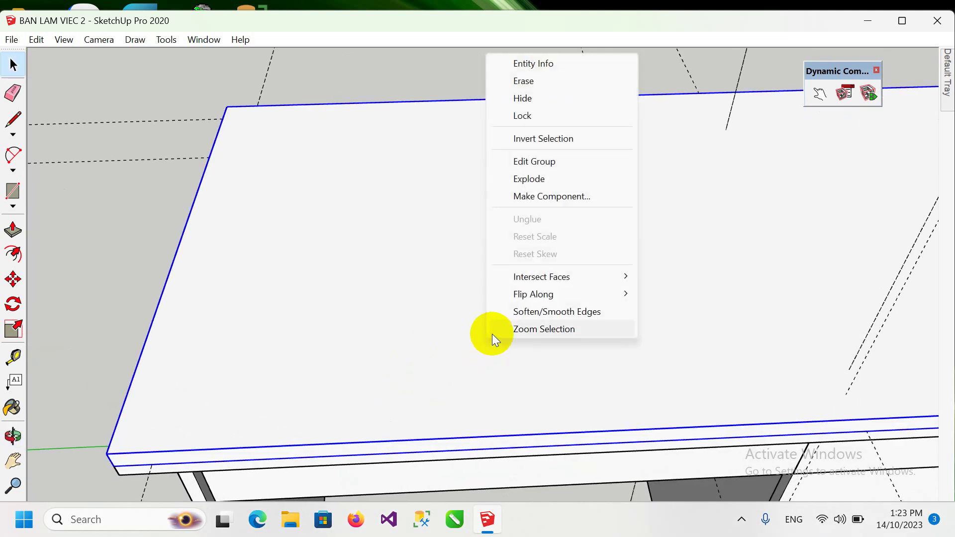
pyautogui.click(537, 100)
pyautogui.scroll(-1, 545, 237)
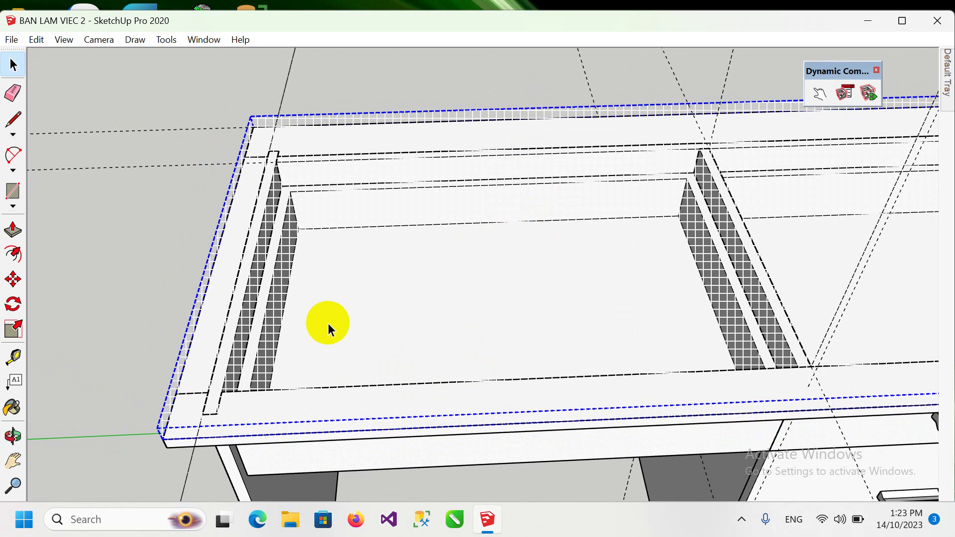
pyautogui.moveTo(329, 326)
pyautogui.mouseDown(button='middle')
pyautogui.moveTo(319, 185)
pyautogui.moveTo(341, 228)
pyautogui.mouseUp(button='middle')
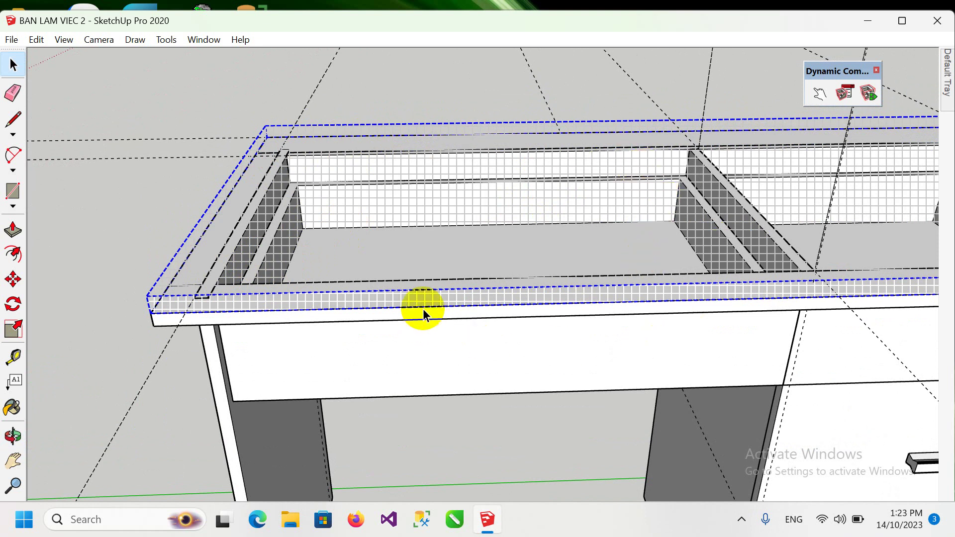
pyautogui.click(63, 40)
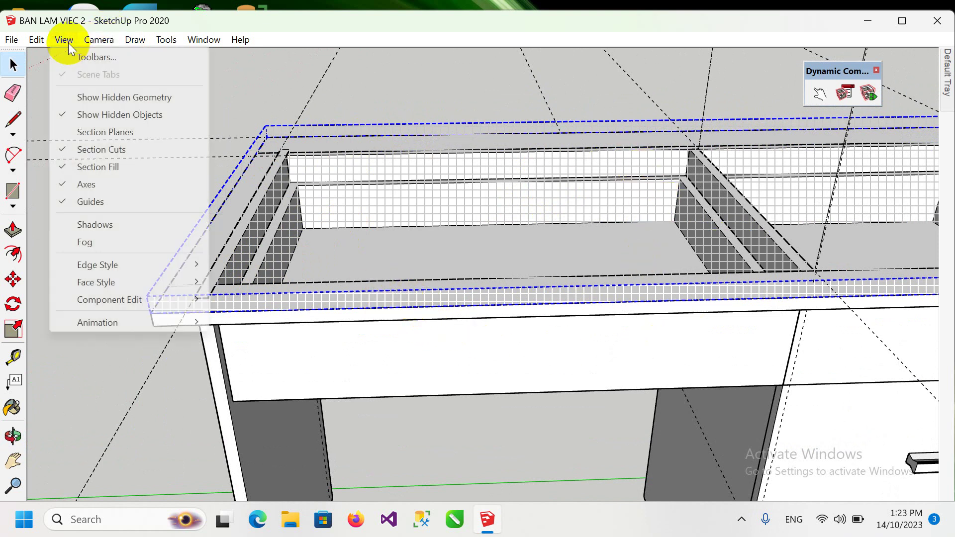
pyautogui.click(112, 96)
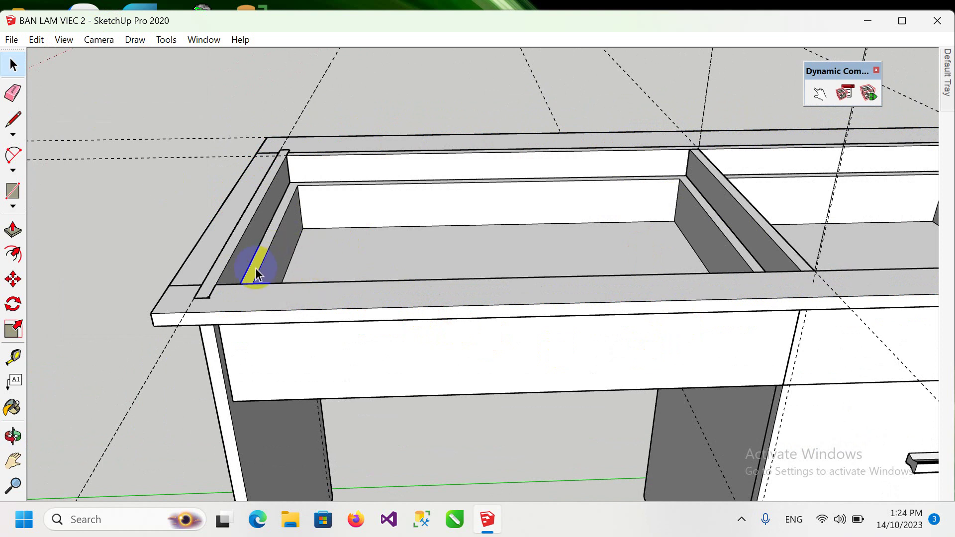
pyautogui.click(284, 301)
pyautogui.moveTo(642, 290)
pyautogui.mouseDown(button='middle')
pyautogui.moveTo(559, 290)
pyautogui.moveTo(507, 330)
pyautogui.moveTo(623, 298)
pyautogui.moveTo(644, 328)
pyautogui.moveTo(688, 220)
pyautogui.moveTo(693, 324)
pyautogui.moveTo(460, 211)
pyautogui.mouseUp(button='middle')
pyautogui.click(420, 210)
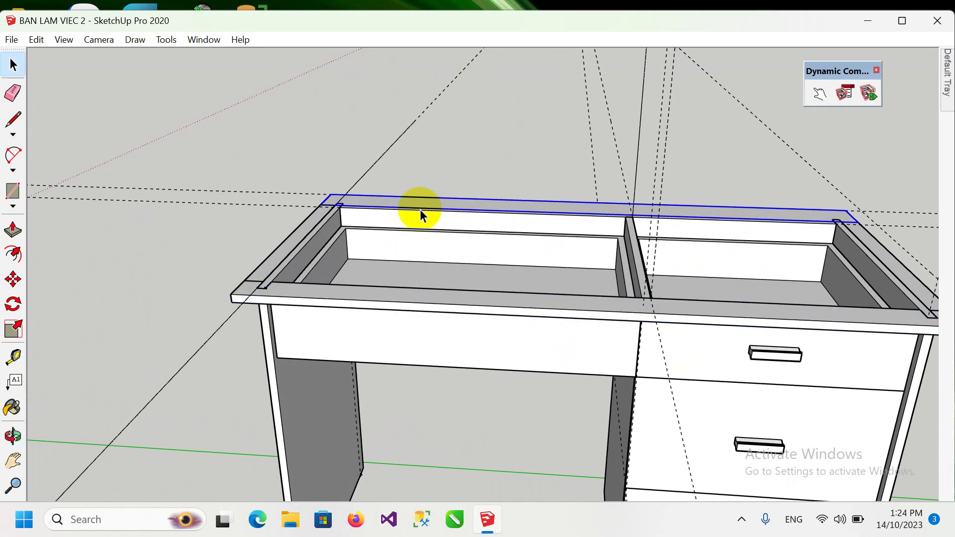
pyautogui.click(308, 236)
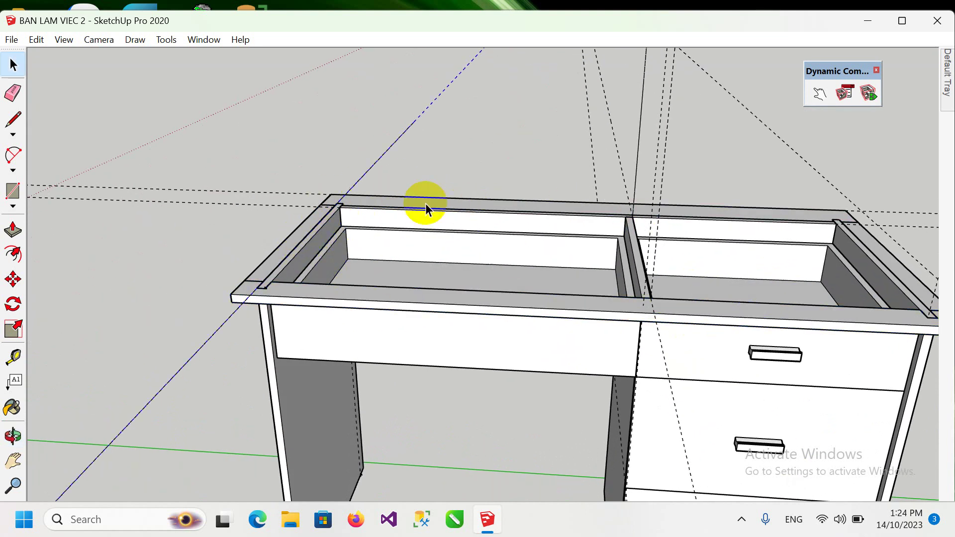
pyautogui.scroll(2, 301, 234)
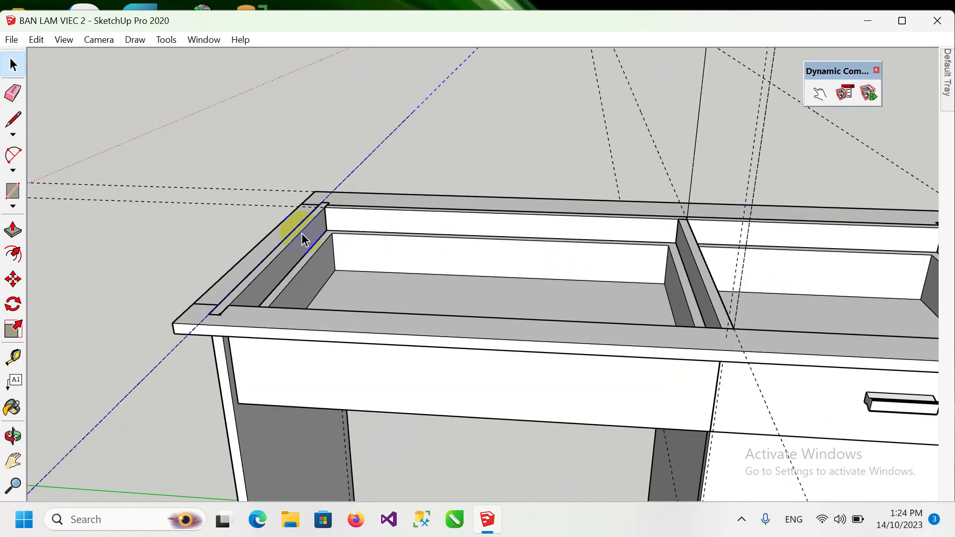
pyautogui.click(277, 258)
pyautogui.click(710, 290)
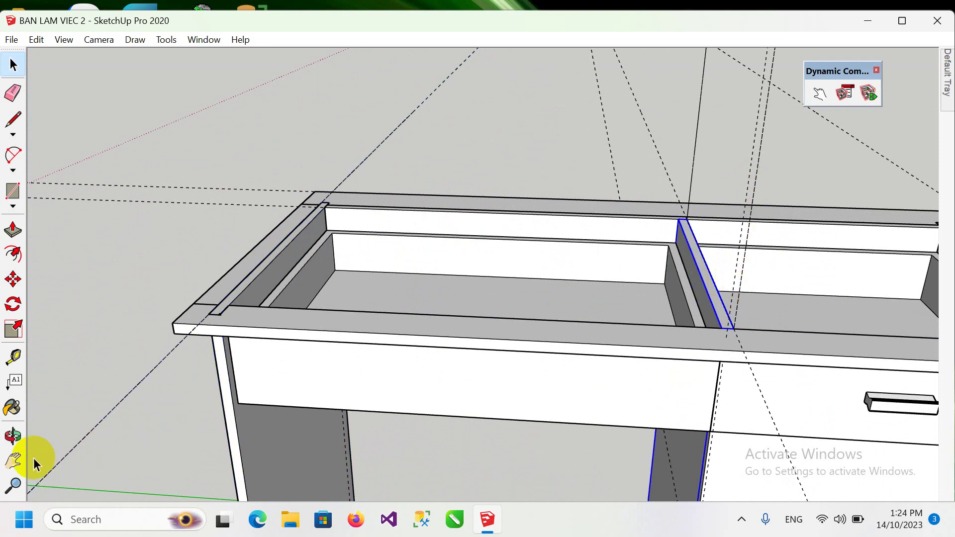
pyautogui.click(13, 462)
pyautogui.moveTo(452, 323)
pyautogui.mouseDown()
pyautogui.moveTo(330, 186)
pyautogui.moveTo(521, 226)
pyautogui.mouseUp()
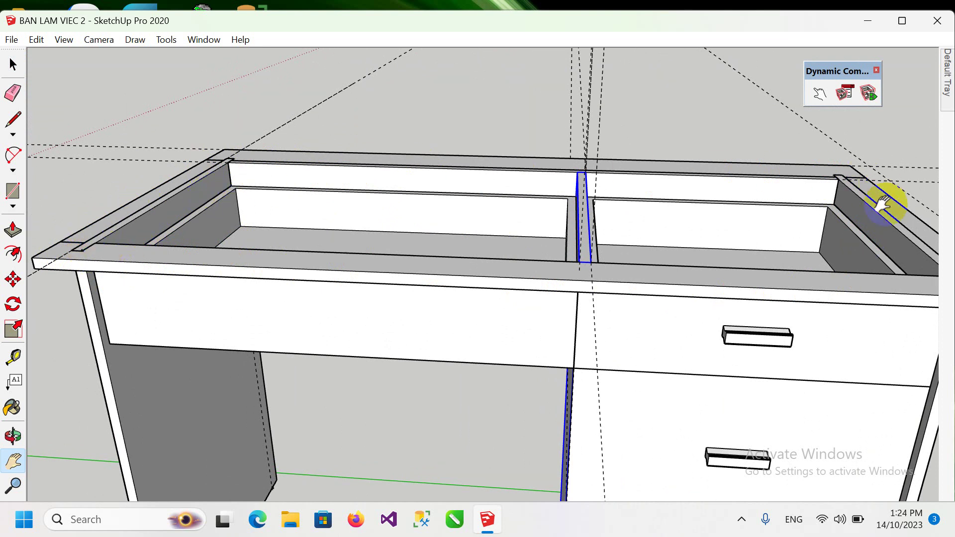
pyautogui.scroll(-2, 278, 199)
pyautogui.moveTo(283, 203)
pyautogui.mouseDown(button='middle')
pyautogui.moveTo(334, 220)
pyautogui.moveTo(367, 303)
pyautogui.moveTo(316, 306)
pyautogui.moveTo(329, 283)
pyautogui.moveTo(316, 277)
pyautogui.moveTo(341, 313)
pyautogui.moveTo(335, 228)
pyautogui.moveTo(336, 261)
pyautogui.mouseUp(button='middle')
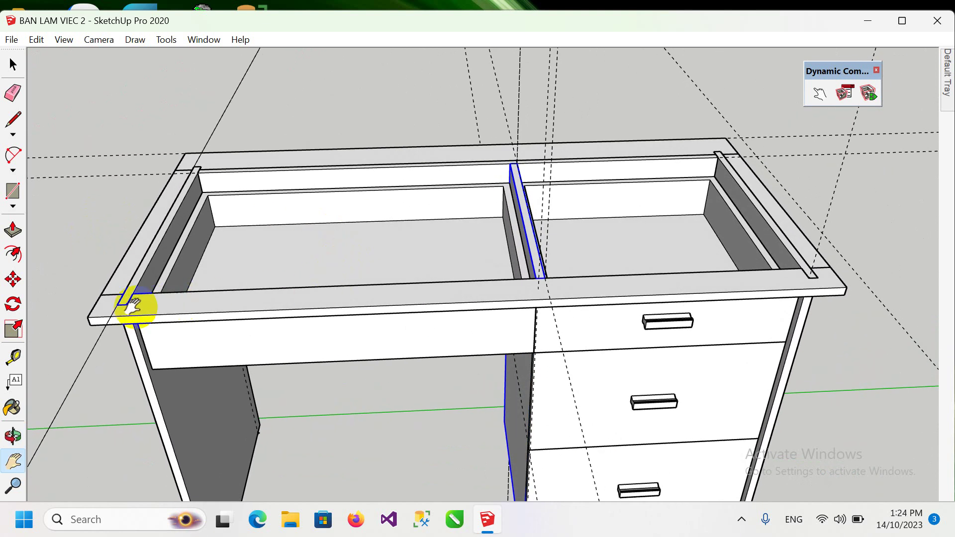
pyautogui.moveTo(402, 324)
pyautogui.mouseDown(button='middle')
pyautogui.moveTo(426, 238)
pyautogui.moveTo(427, 330)
pyautogui.moveTo(412, 216)
pyautogui.moveTo(426, 192)
pyautogui.moveTo(422, 156)
pyautogui.mouseUp(button='middle')
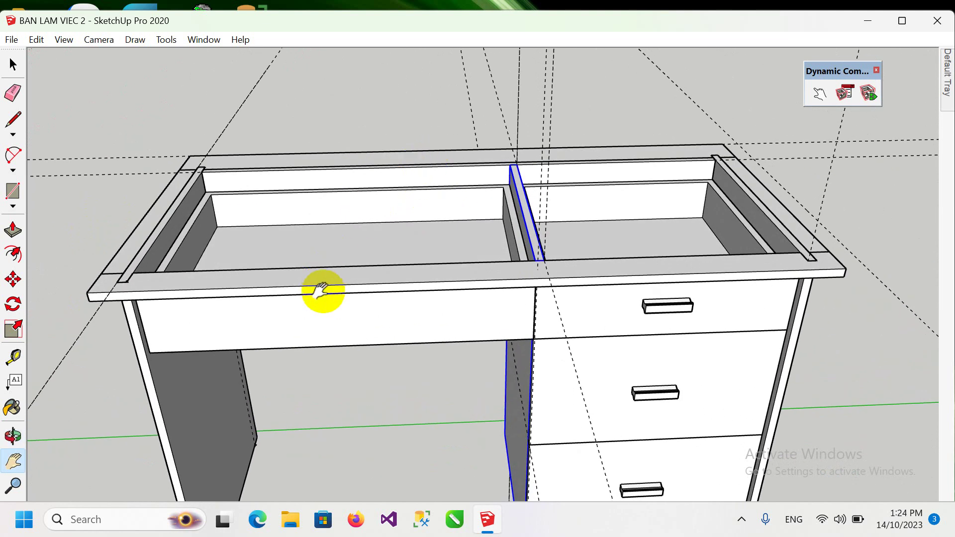
pyautogui.moveTo(320, 288)
pyautogui.mouseDown(button='middle')
pyautogui.moveTo(351, 175)
pyautogui.moveTo(335, 191)
pyautogui.mouseUp(button='middle')
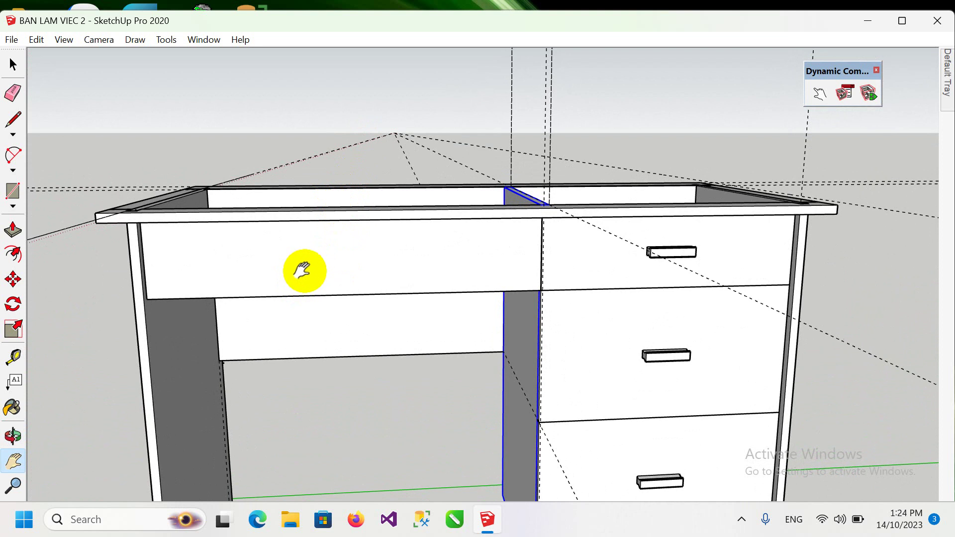
pyautogui.scroll(2, 181, 228)
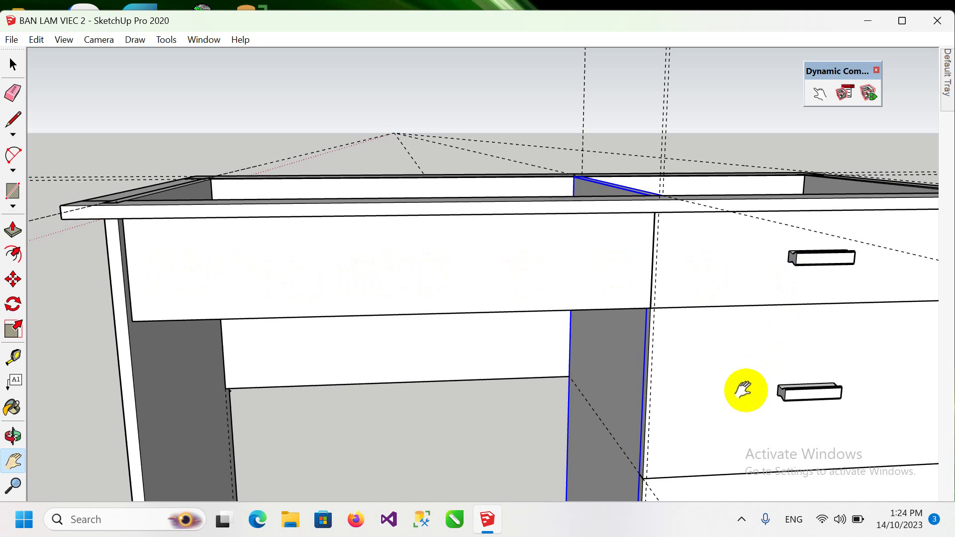
pyautogui.scroll(-1, 746, 391)
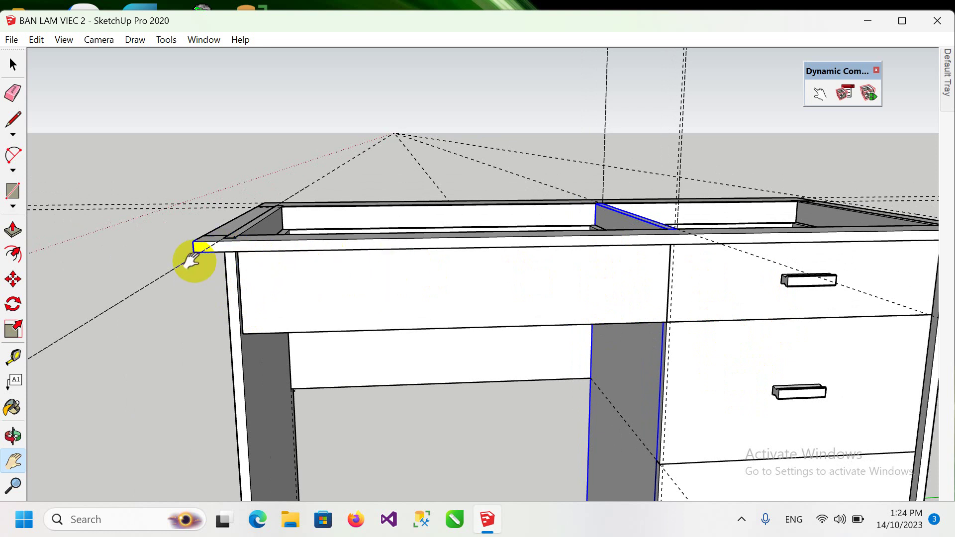
pyautogui.moveTo(408, 245); pyautogui.dragTo(401, 362, button='middle')
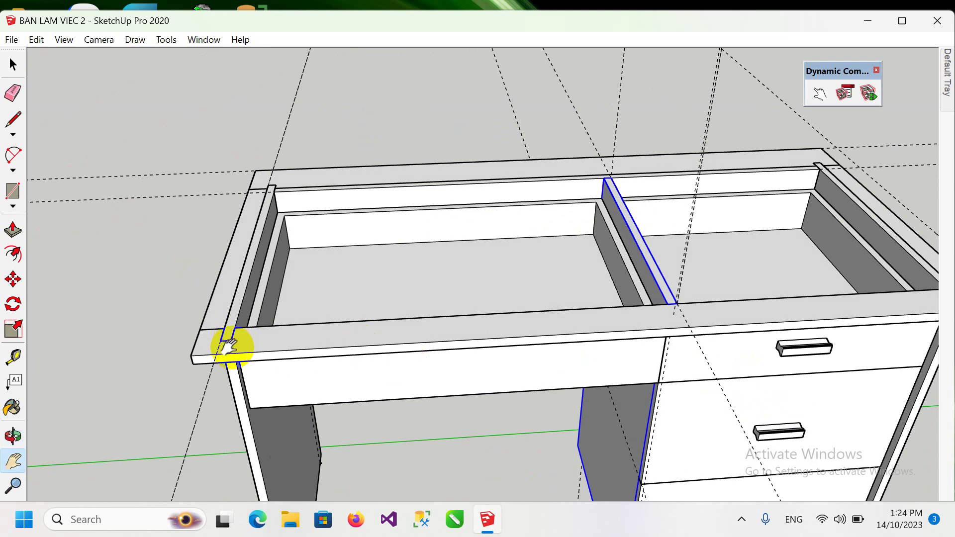
pyautogui.scroll(3, 230, 347)
pyautogui.scroll(2, 234, 356)
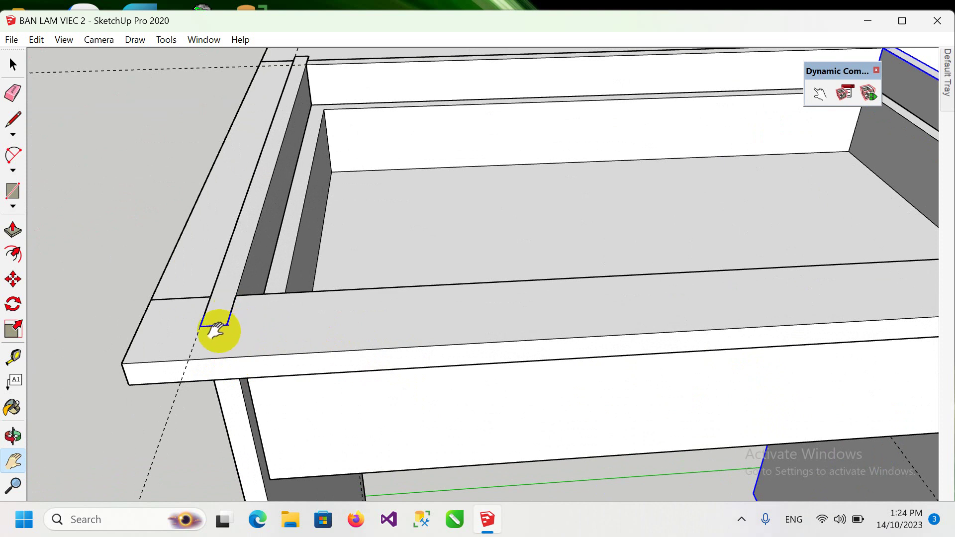
pyautogui.scroll(-2, 379, 304)
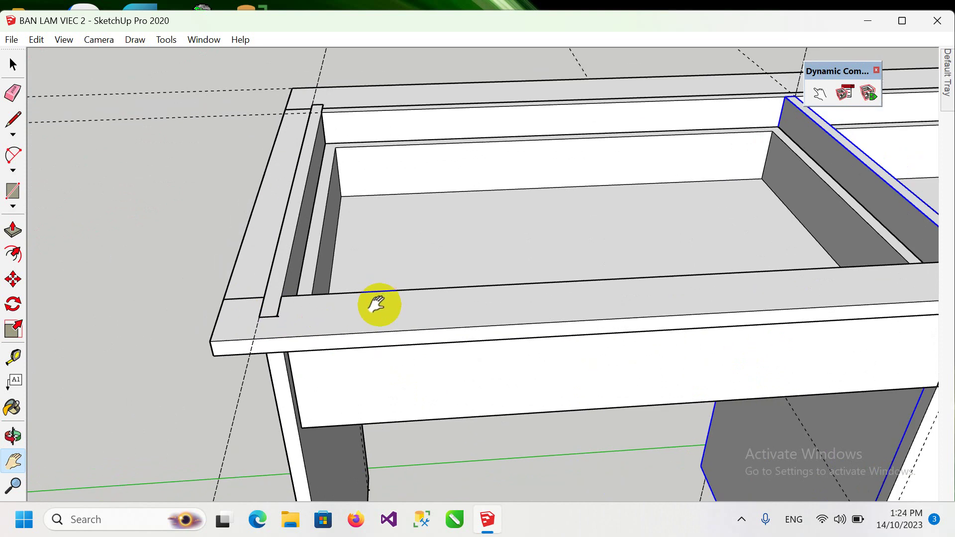
pyautogui.scroll(-2, 379, 305)
pyautogui.rightClick(374, 290)
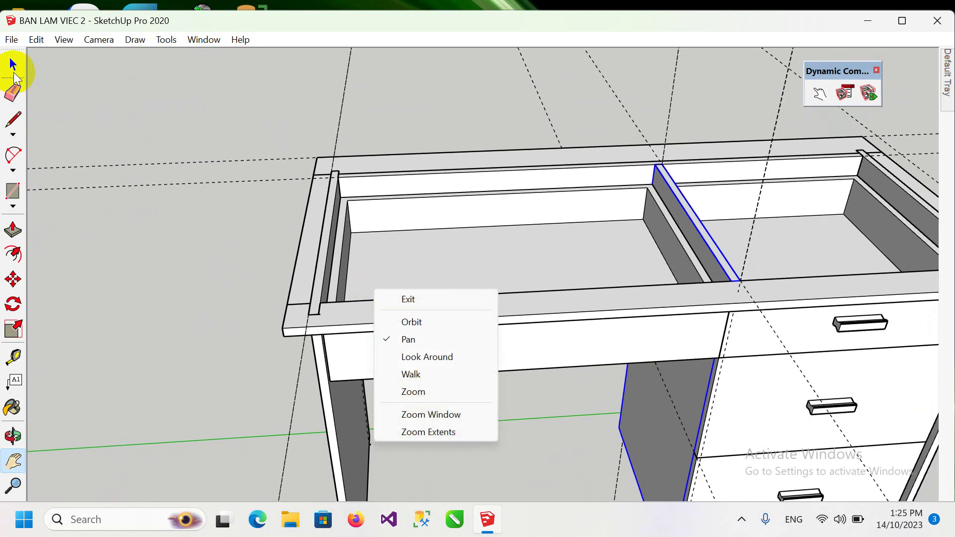
# Turn on Show Hidden Objects and unhide the tabletop group
pyautogui.click(408, 299)
pyautogui.click(415, 219)
pyautogui.click(75, 41)
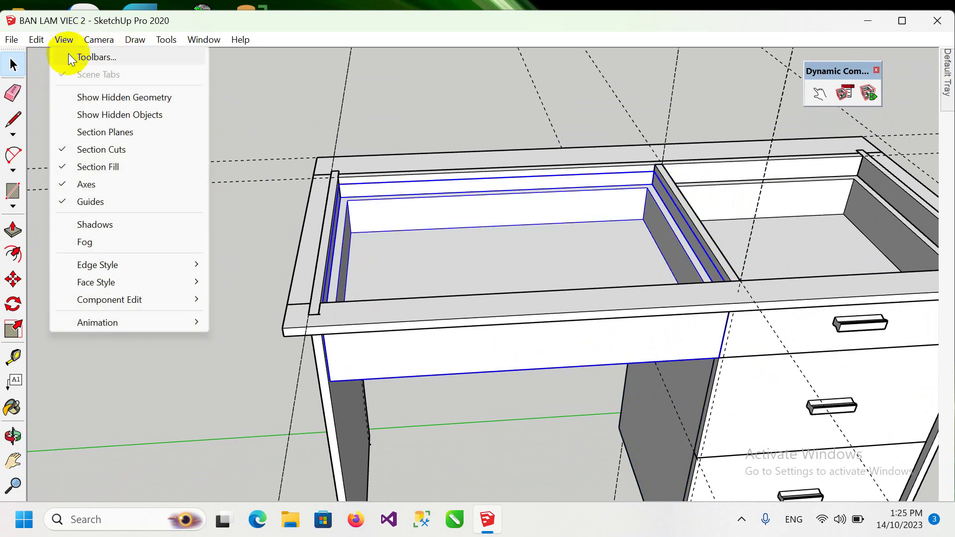
pyautogui.click(94, 115)
pyautogui.rightClick(483, 238)
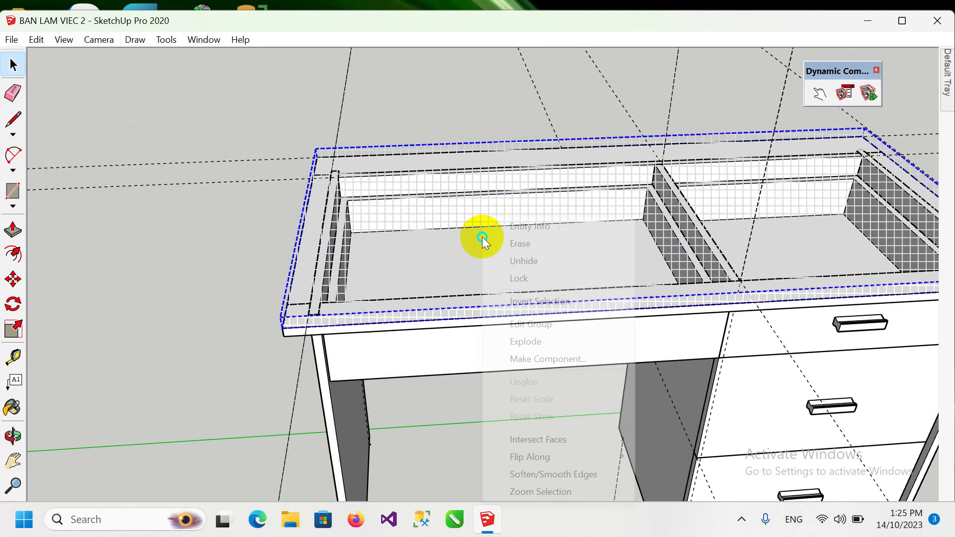
pyautogui.click(523, 260)
# Select the left drawer front and zoom out to see the whole desk
pyautogui.click(427, 360)
pyautogui.press('o')
pyautogui.scroll(-3, 536, 357)
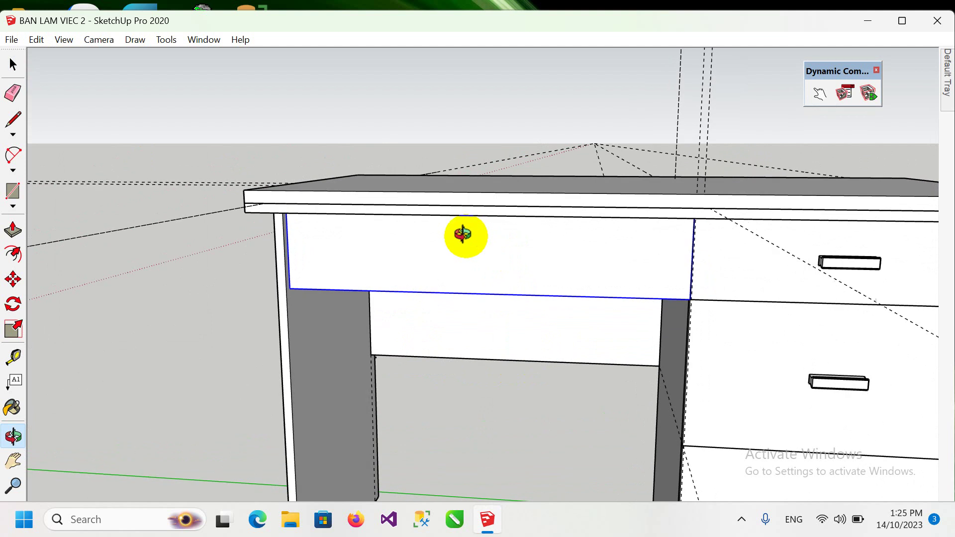
pyautogui.scroll(-3, 462, 234)
pyautogui.scroll(-3, 544, 267)
pyautogui.click(10, 74)
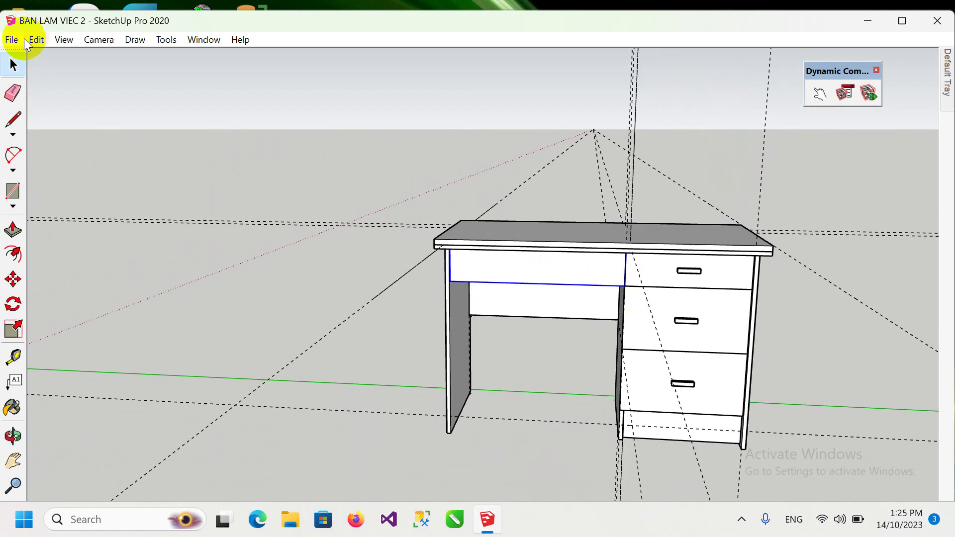
pyautogui.click(12, 40)
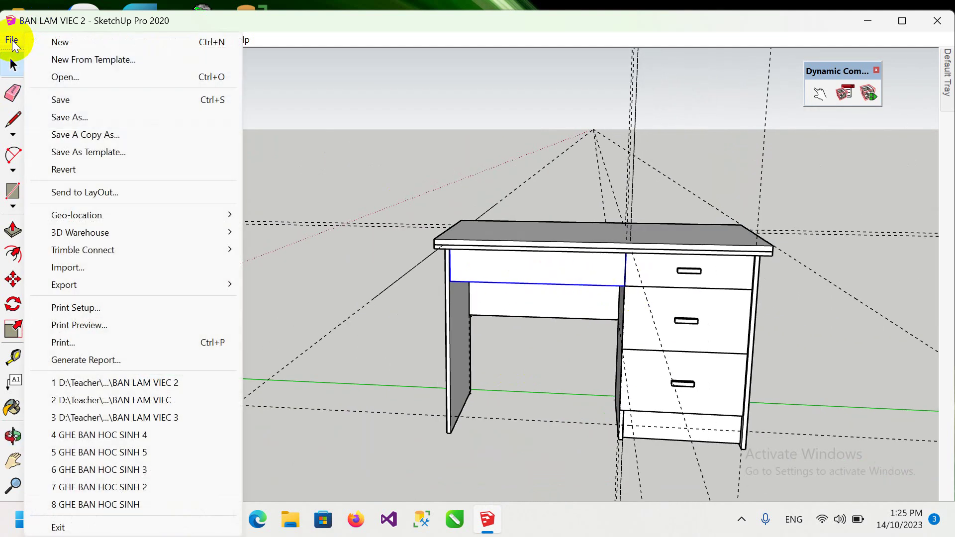
# Open BAN LAM VIEC 3 without saving and show the Wood materials collection
pyautogui.click(134, 417)
pyautogui.click(480, 322)
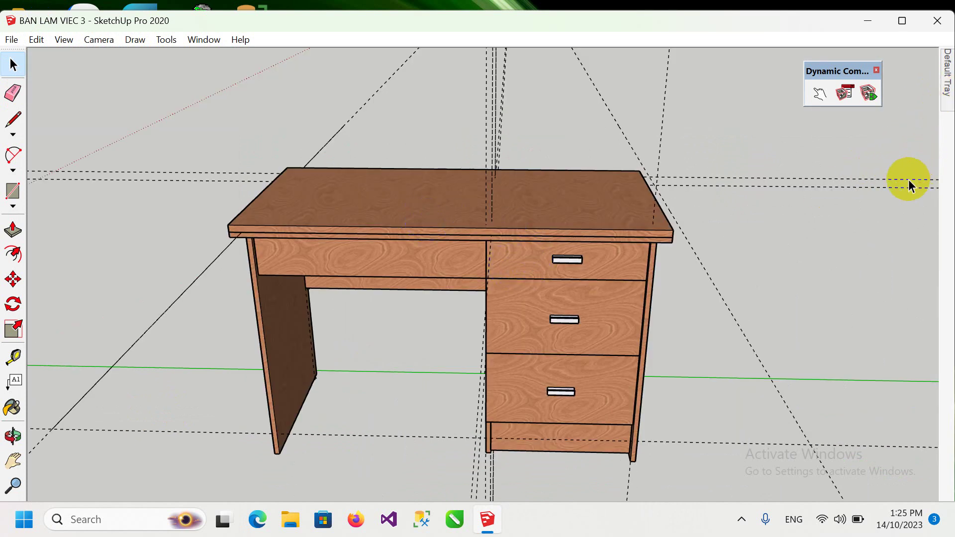
pyautogui.click(947, 74)
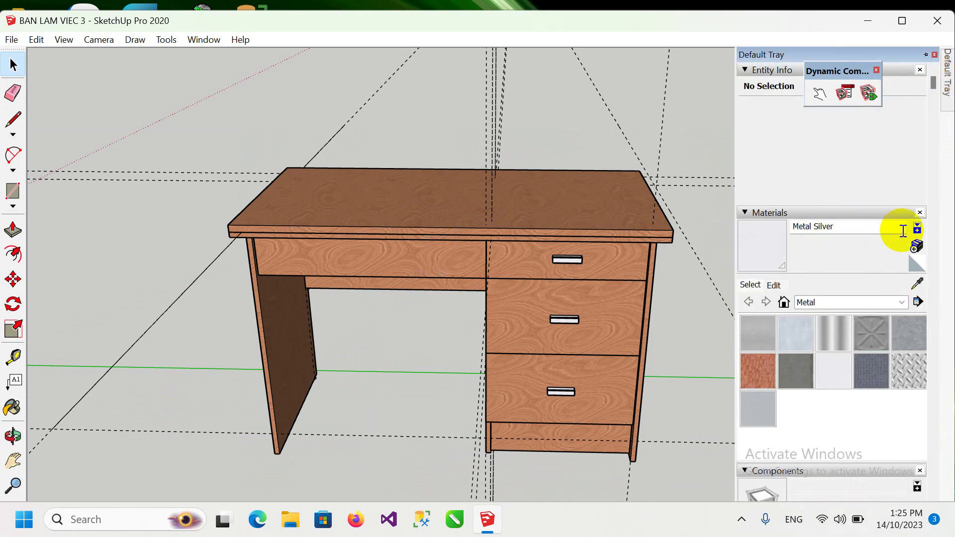
pyautogui.click(840, 301)
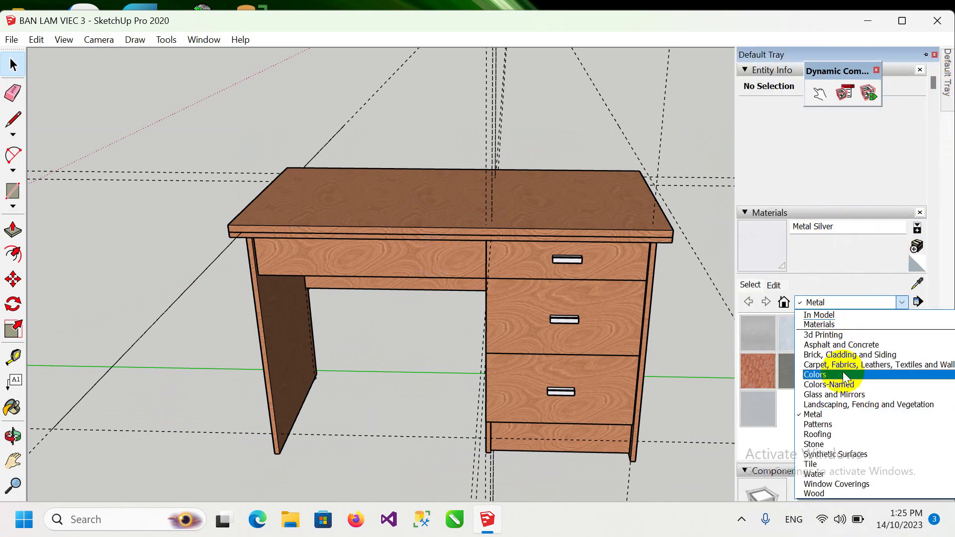
pyautogui.click(839, 493)
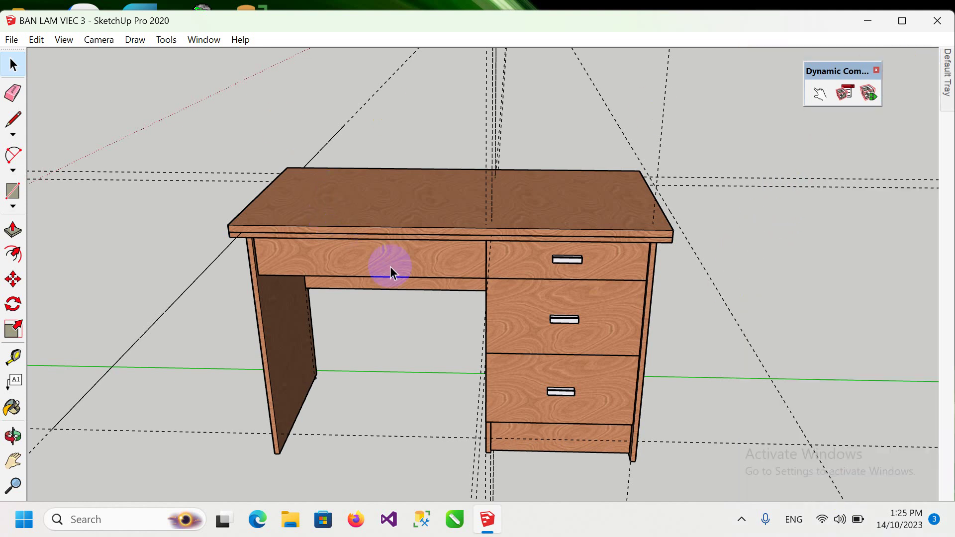
# Bring the desk into a frontal view and open the left drawer's Component Attributes
pyautogui.scroll(3, 390, 268)
pyautogui.scroll(2, 398, 259)
pyautogui.moveTo(422, 230)
pyautogui.mouseDown(button='middle')
pyautogui.moveTo(437, 299)
pyautogui.moveTo(433, 188)
pyautogui.moveTo(418, 267)
pyautogui.moveTo(431, 256)
pyautogui.mouseUp(button='middle')
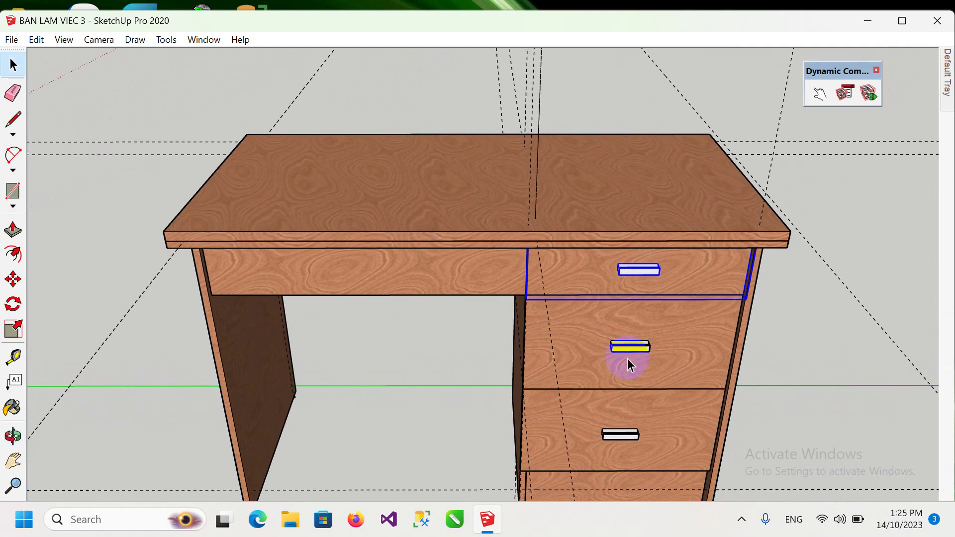
pyautogui.click(538, 199)
pyautogui.click(827, 286)
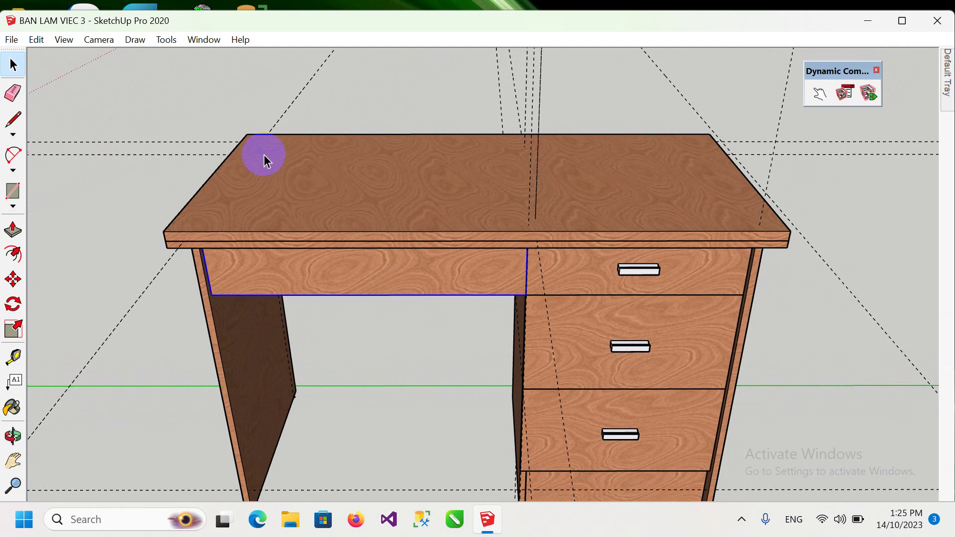
pyautogui.click(13, 461)
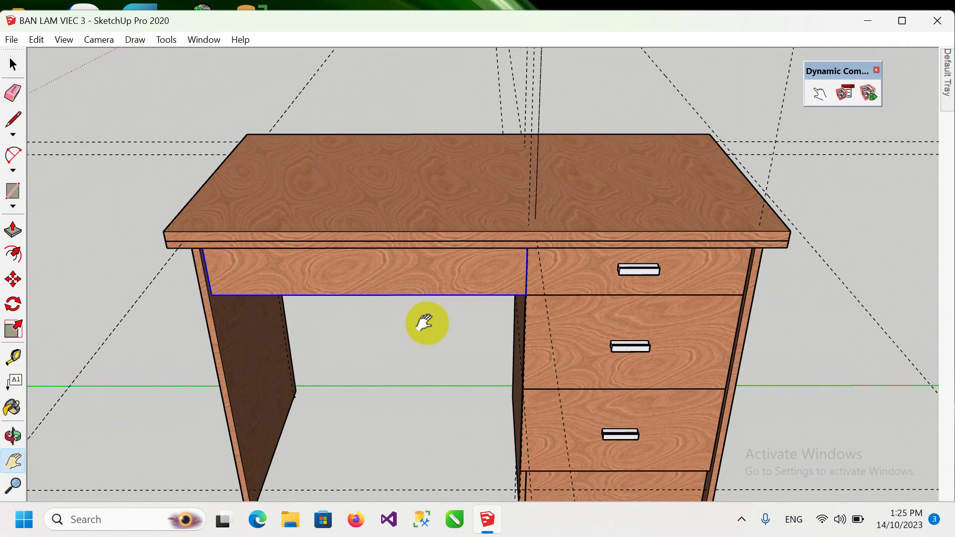
pyautogui.moveTo(532, 284); pyautogui.dragTo(537, 206)
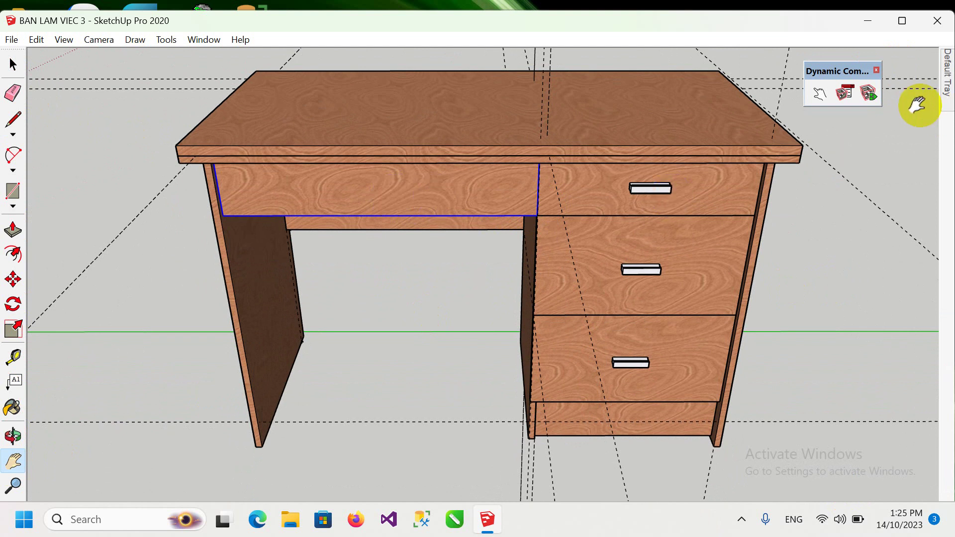
pyautogui.click(869, 95)
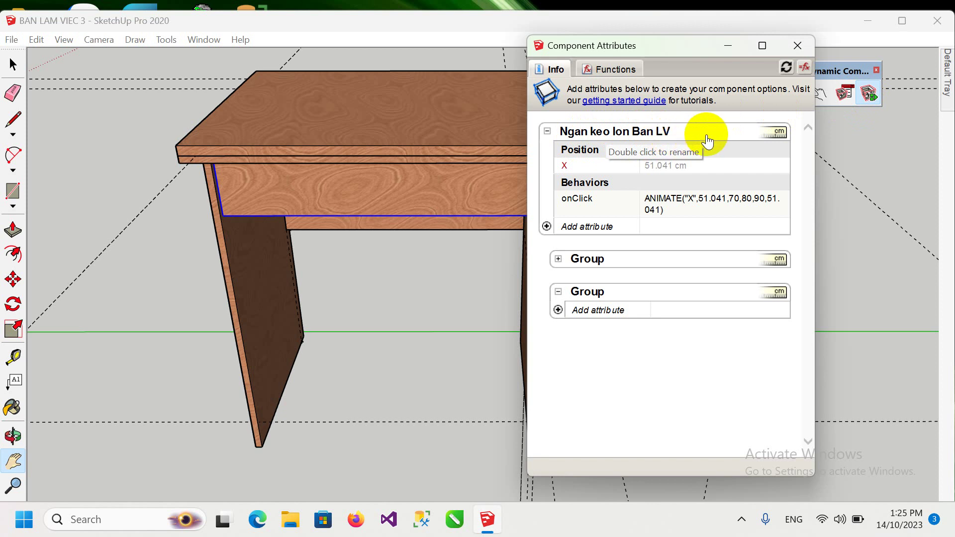
# Close Component Attributes, stop panning, and start Change Axes on the left drawer
pyautogui.click(798, 48)
pyautogui.rightClick(348, 195)
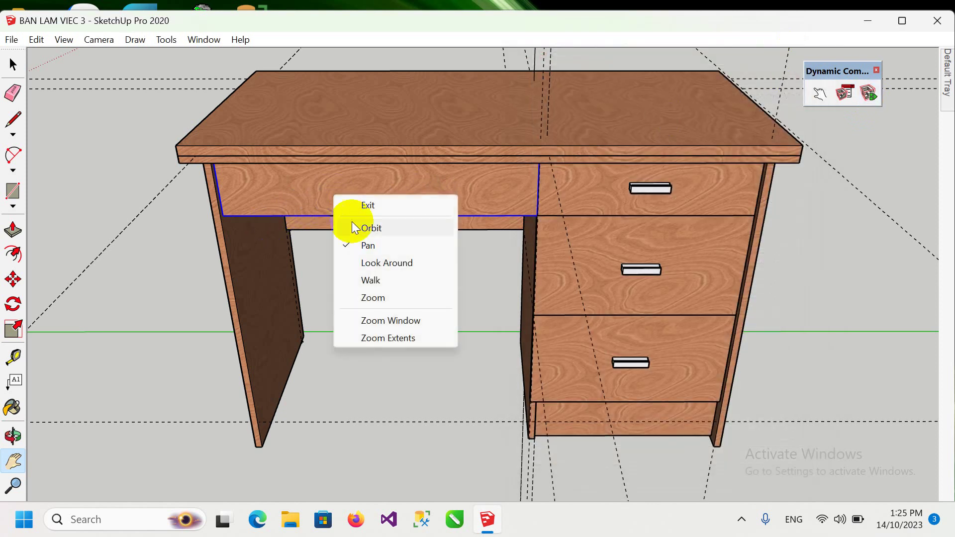
pyautogui.click(13, 63)
pyautogui.rightClick(423, 193)
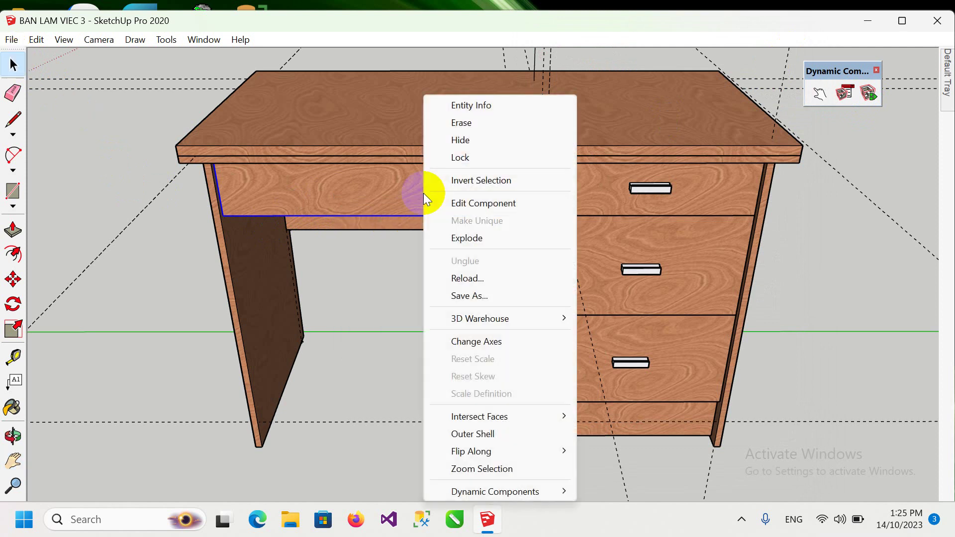
pyautogui.click(436, 342)
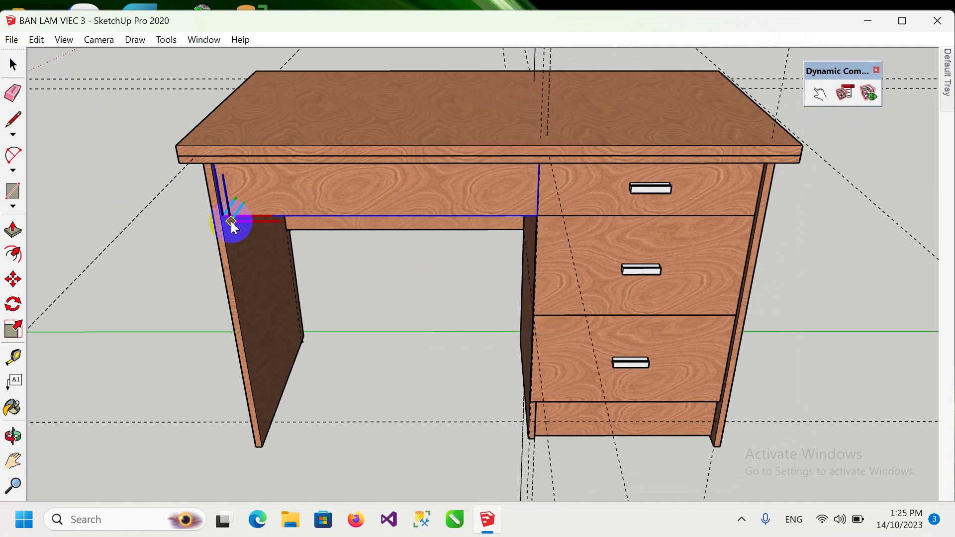
# Place the left drawer's axes origin at the leg corner and set the axis directions
pyautogui.scroll(5, 233, 225)
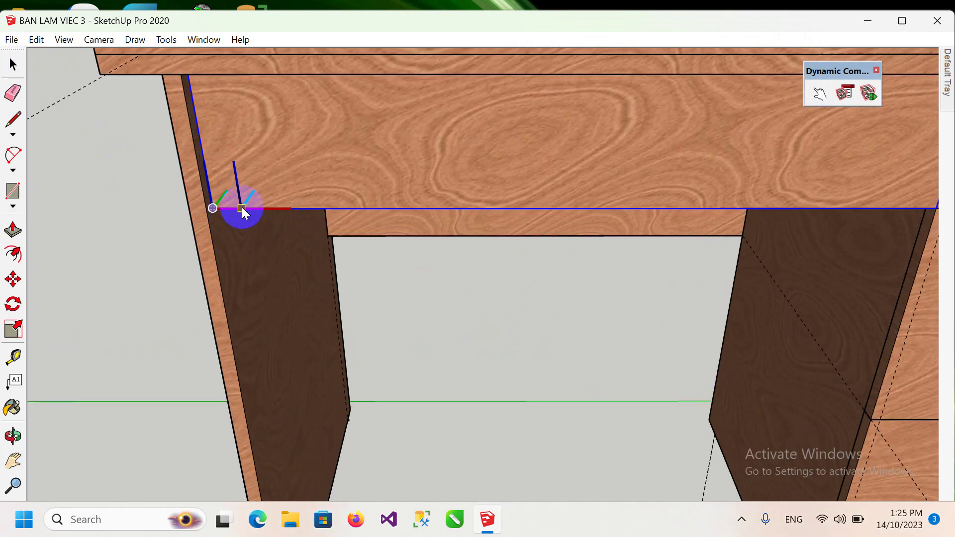
pyautogui.click(208, 194)
pyautogui.click(196, 118)
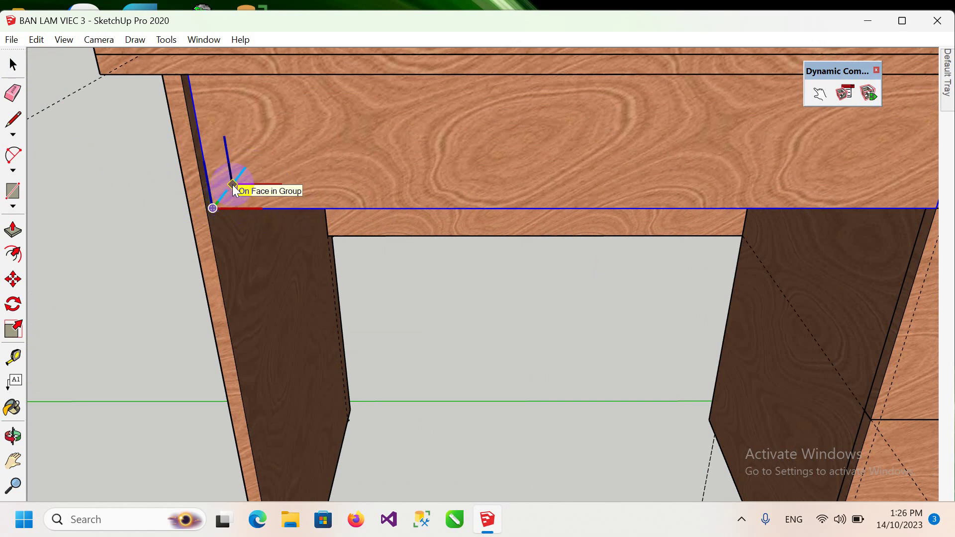
pyautogui.moveTo(242, 213); pyautogui.dragTo(274, 222)
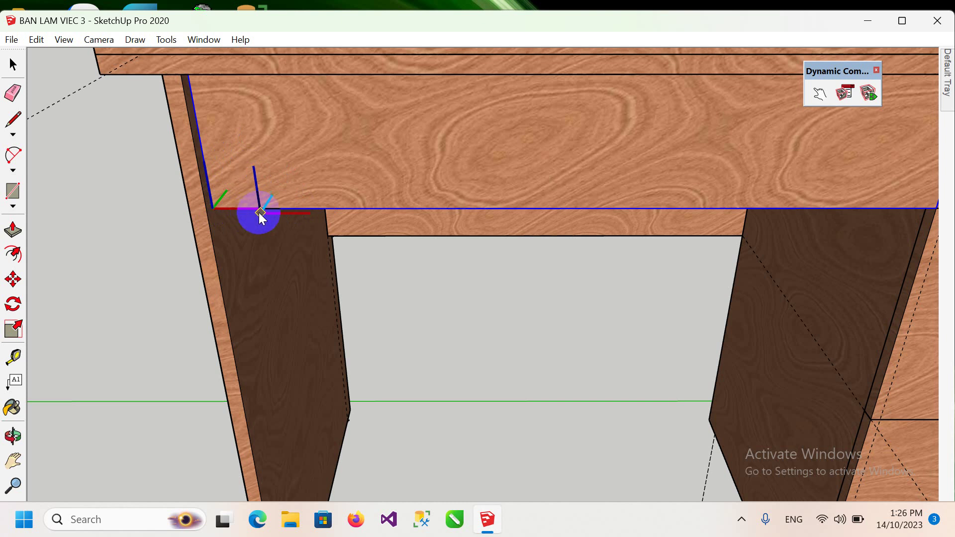
pyautogui.scroll(-1, 274, 222)
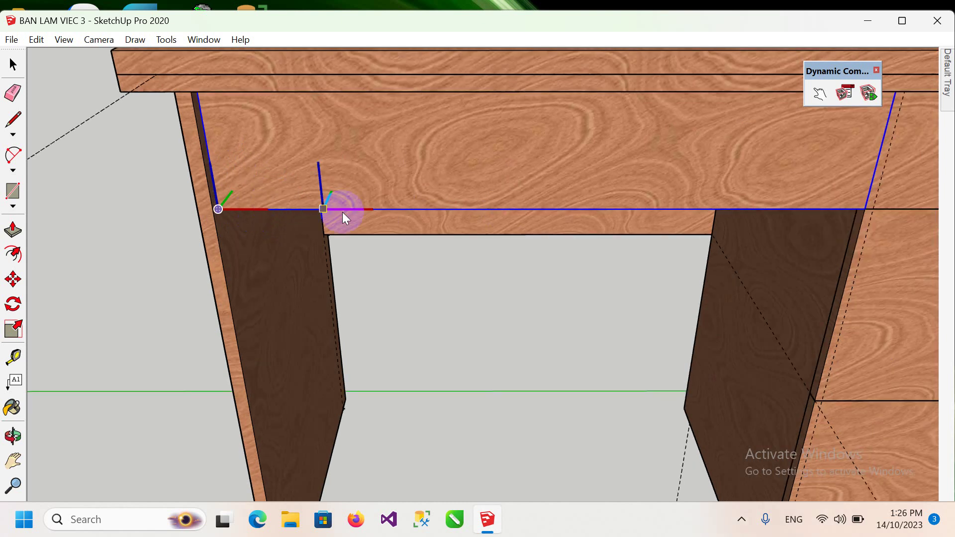
pyautogui.scroll(1, 223, 215)
pyautogui.scroll(1, 221, 209)
pyautogui.scroll(1, 211, 219)
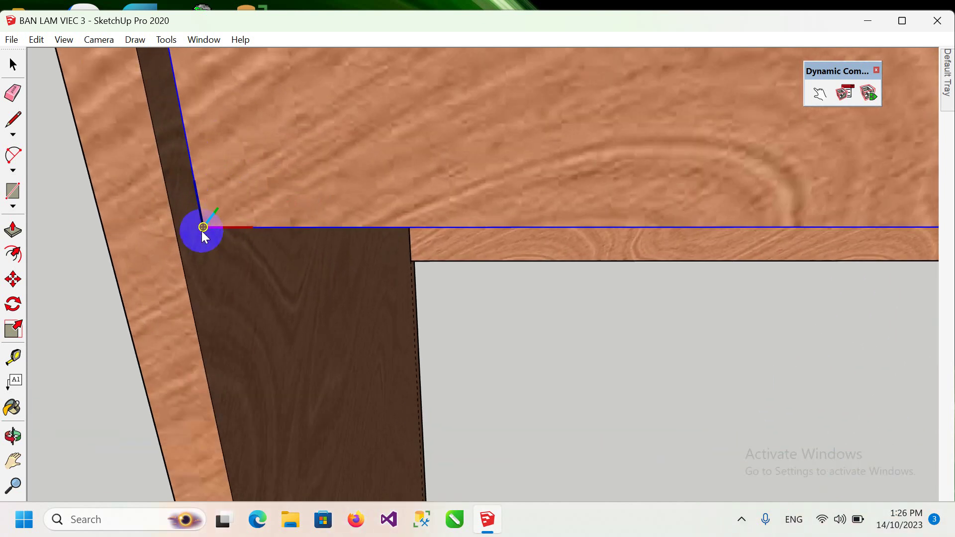
# Re-set the origin at the leg corner, red axis along the bottom edge, and view attributes
pyautogui.click(203, 227)
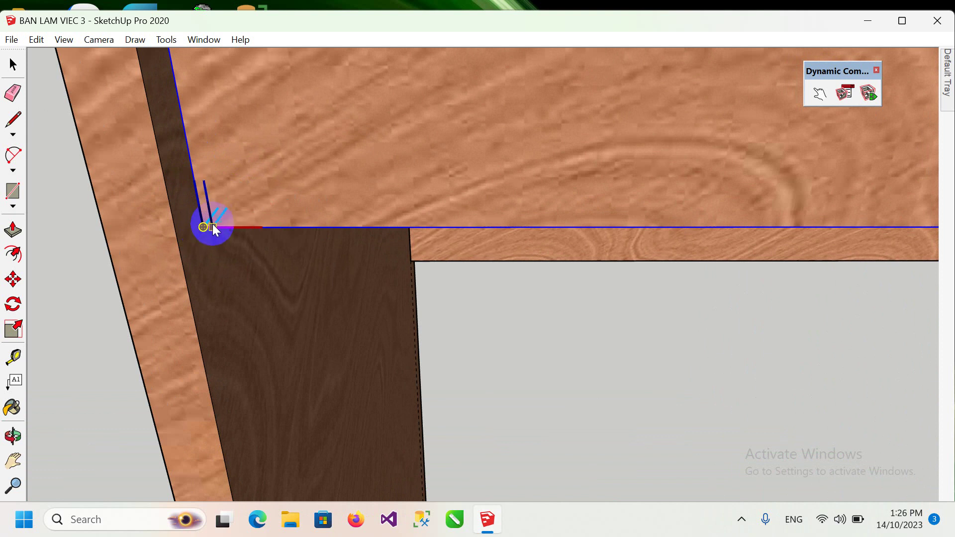
pyautogui.click(213, 227)
pyautogui.scroll(-1, 213, 227)
pyautogui.scroll(-1, 213, 228)
pyautogui.scroll(-1, 213, 227)
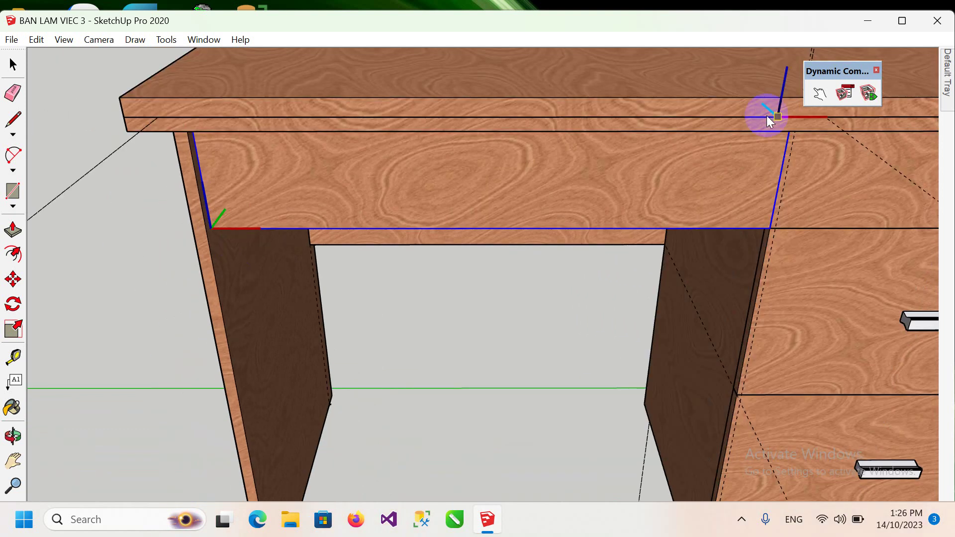
pyautogui.click(870, 95)
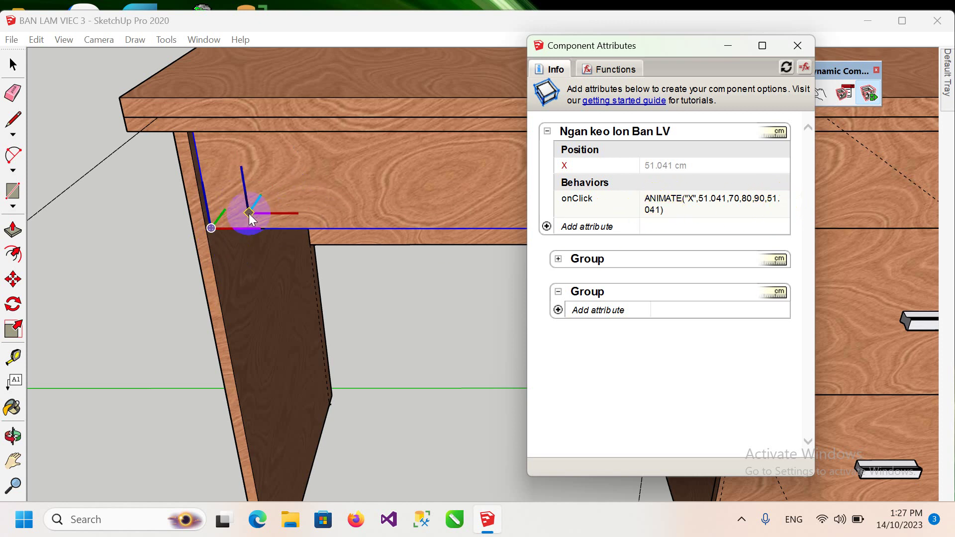
# Check the onClick value ANIMATE("X",51.041,70,80,90,51.041), then close the attributes and return to Select
pyautogui.click(211, 228)
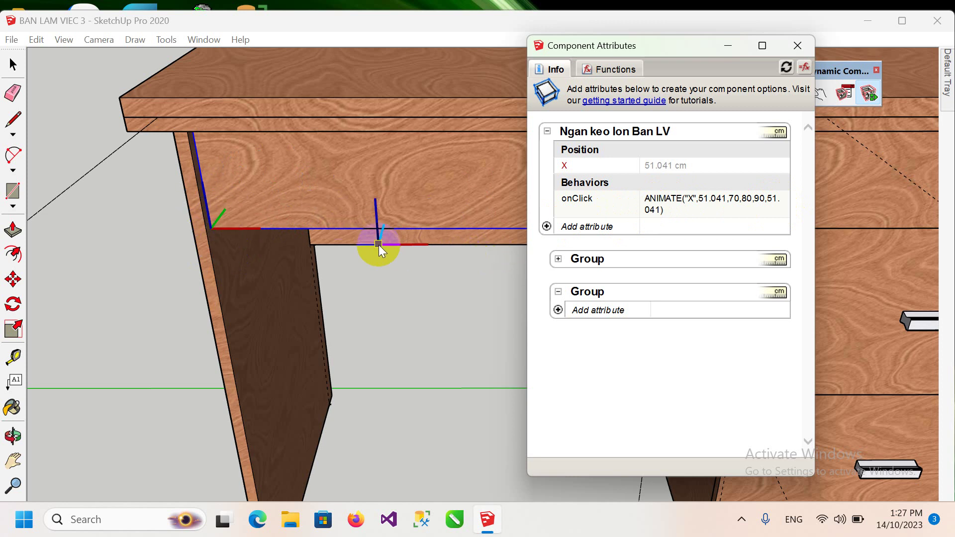
pyautogui.moveTo(378, 245); pyautogui.dragTo(866, 241)
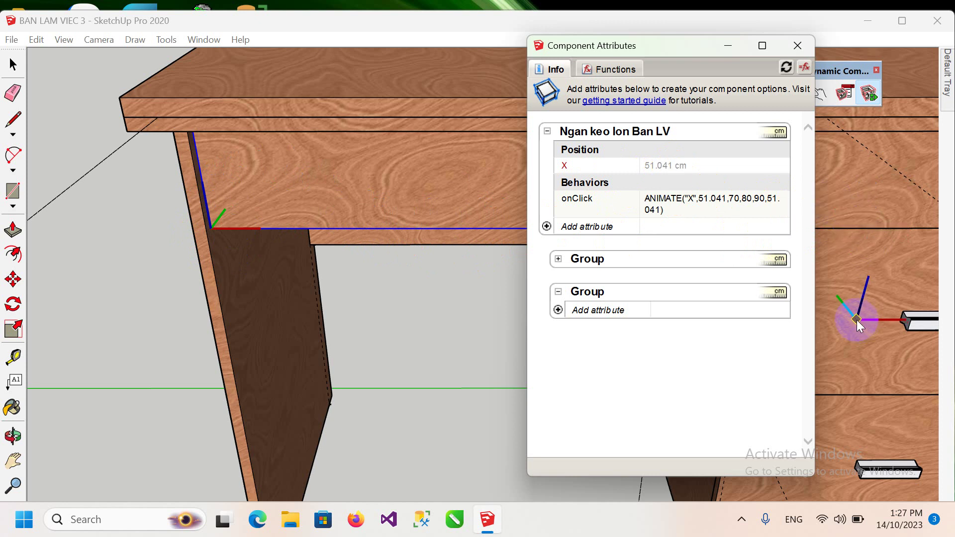
pyautogui.click(661, 208)
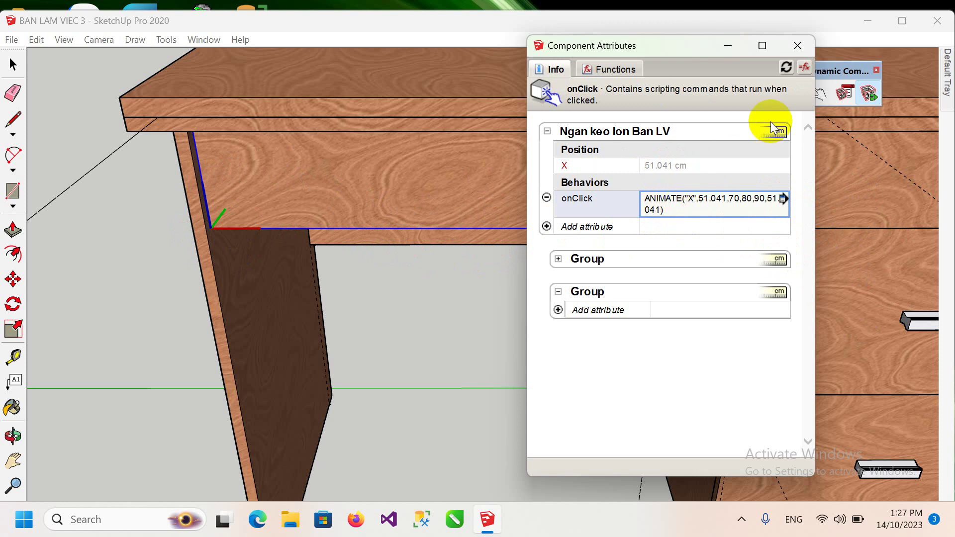
pyautogui.click(797, 45)
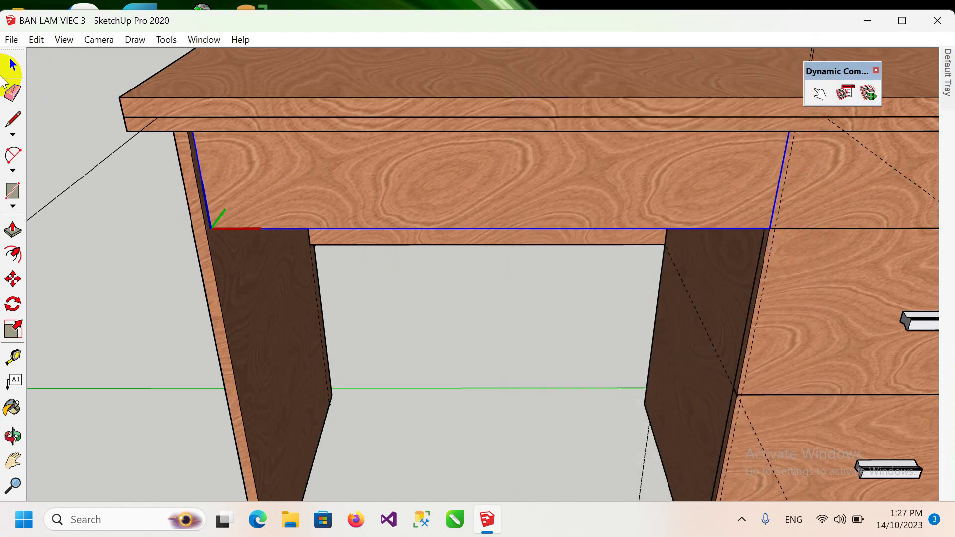
pyautogui.click(13, 64)
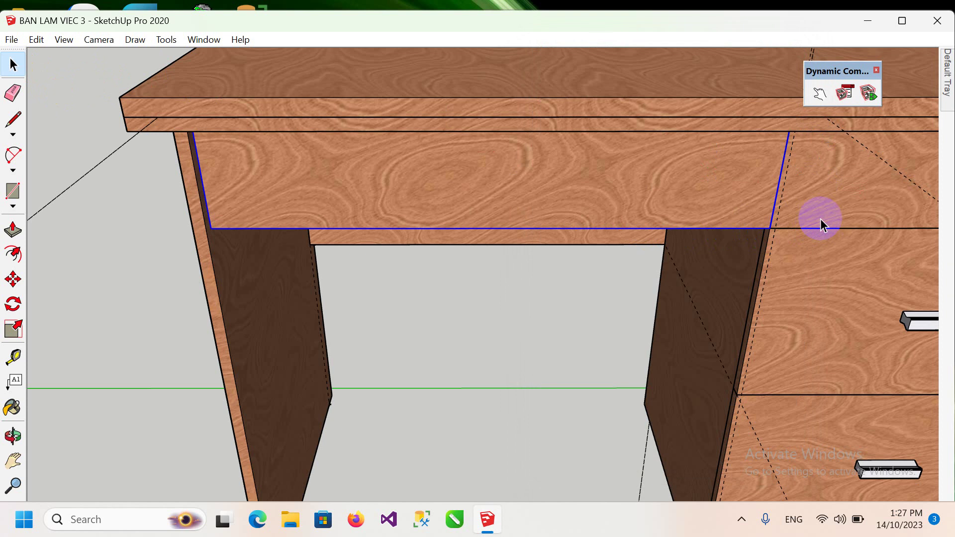
# Orbit and pan the view over to the three right-hand drawers
pyautogui.moveTo(820, 222); pyautogui.dragTo(756, 222, button='middle')
pyautogui.click(13, 461)
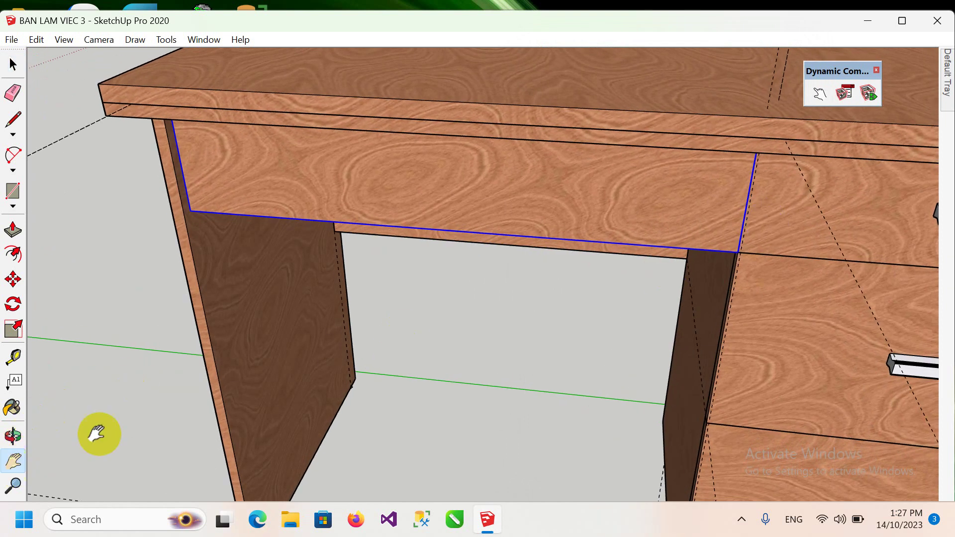
pyautogui.moveTo(622, 266)
pyautogui.mouseDown()
pyautogui.moveTo(599, 222)
pyautogui.moveTo(469, 207)
pyautogui.moveTo(504, 228)
pyautogui.mouseUp()
pyautogui.scroll(-1, 504, 229)
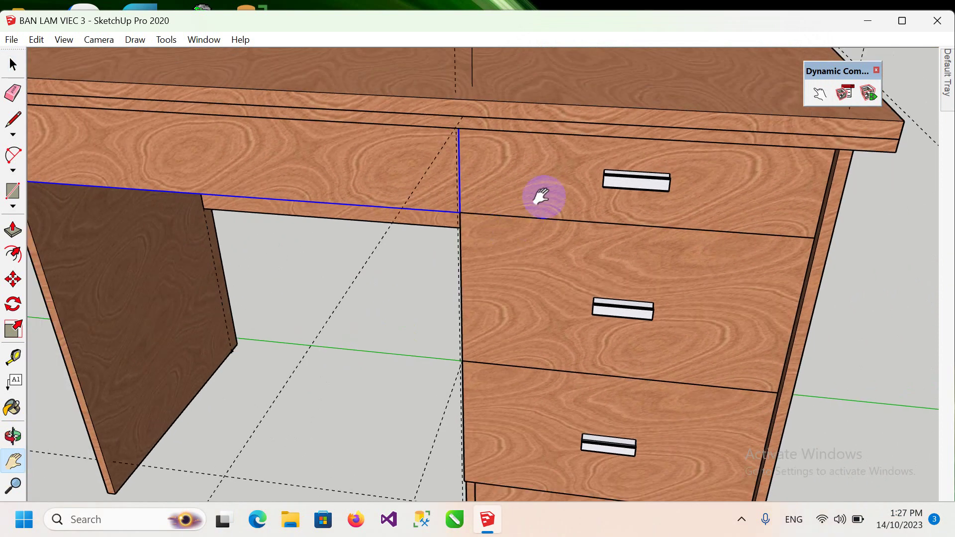
pyautogui.scroll(-1, 543, 196)
# Start Change Axes on the top right drawer
pyautogui.click(13, 68)
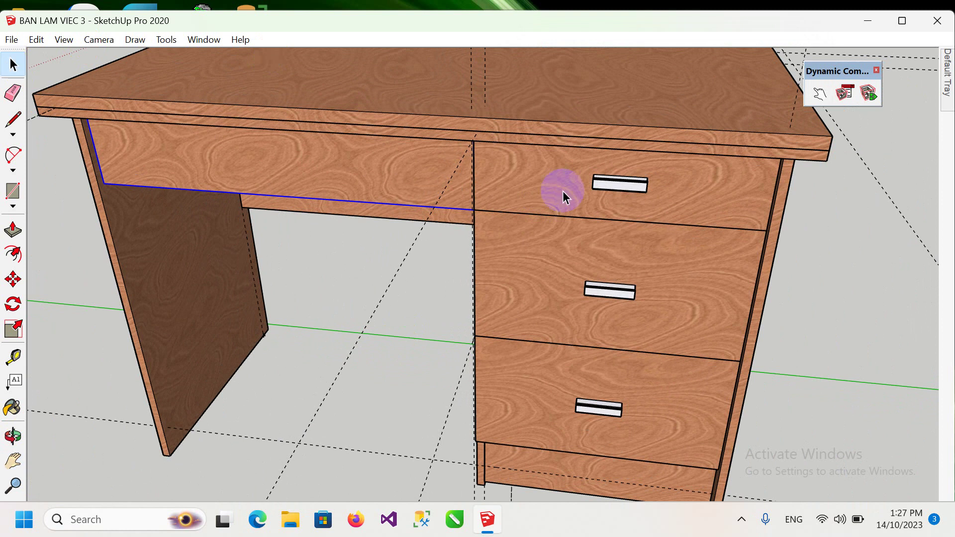
pyautogui.click(555, 189)
pyautogui.rightClick(554, 190)
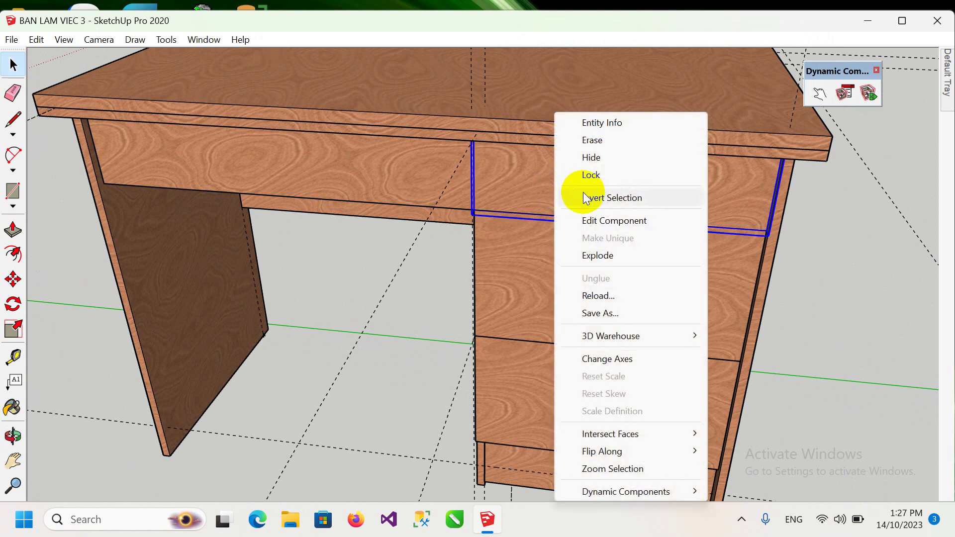
pyautogui.click(632, 359)
pyautogui.scroll(1, 485, 217)
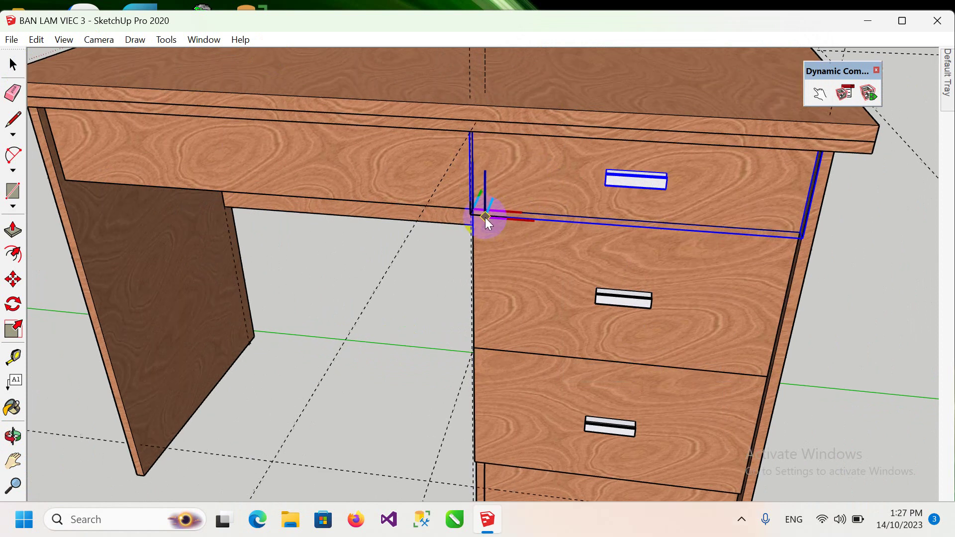
pyautogui.scroll(2, 485, 217)
pyautogui.scroll(2, 492, 202)
pyautogui.scroll(1, 515, 217)
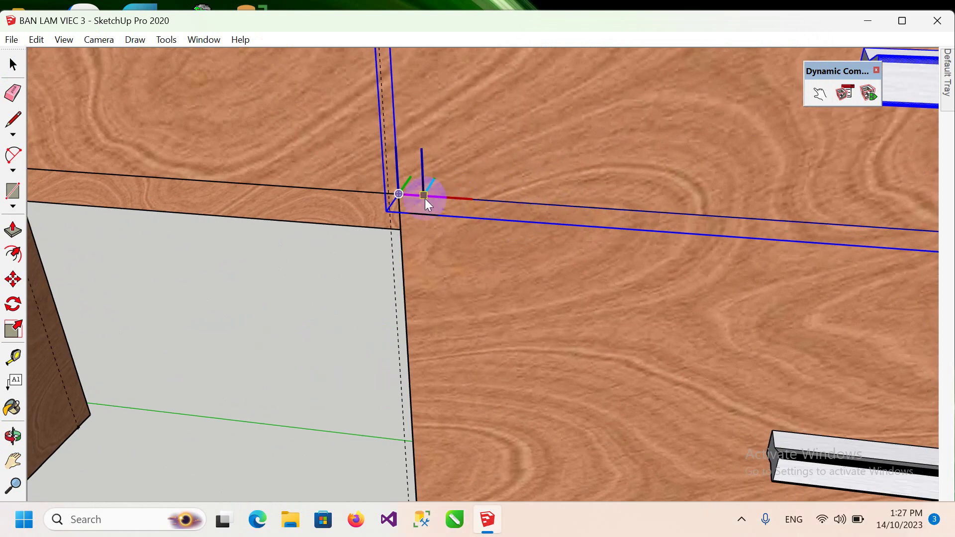
pyautogui.scroll(-1, 426, 230)
pyautogui.scroll(-2, 453, 260)
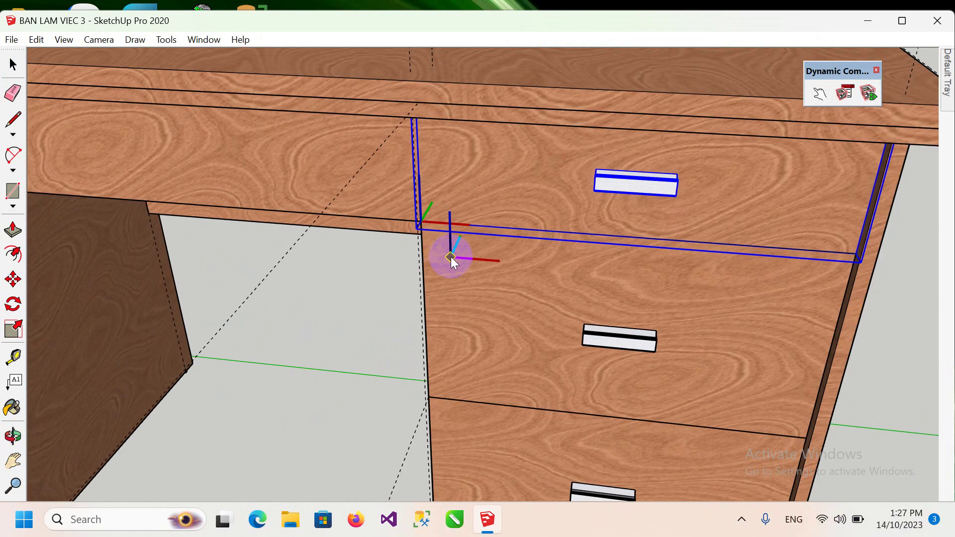
pyautogui.scroll(-1, 438, 244)
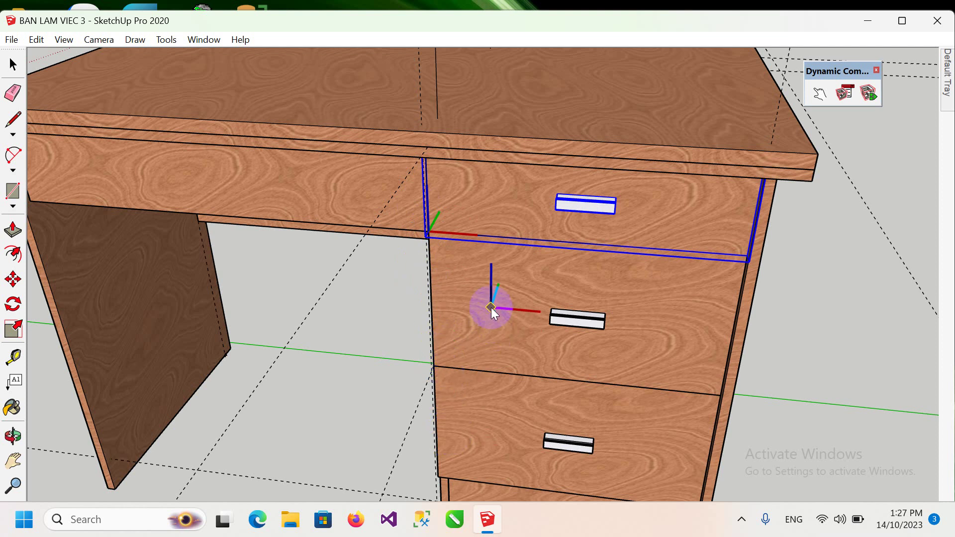
pyautogui.click(13, 65)
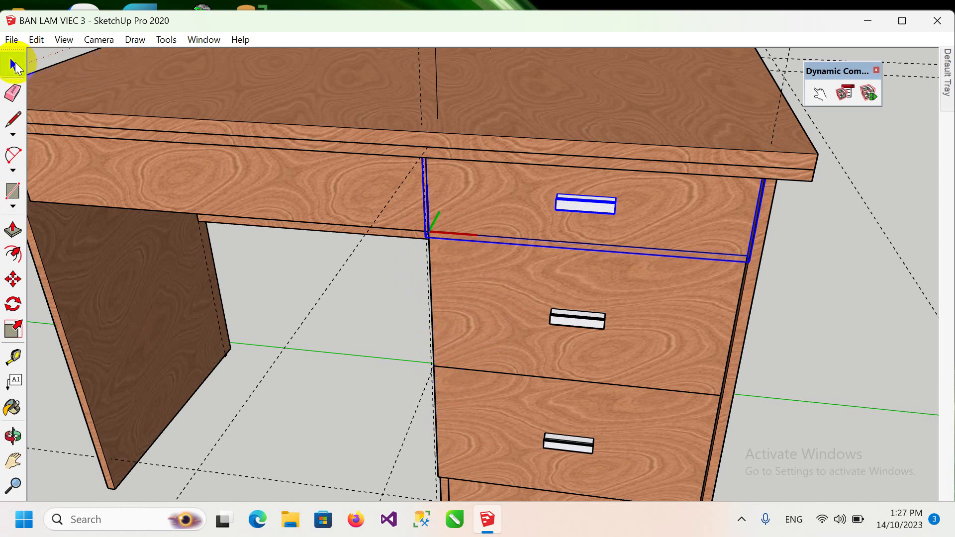
# Change Axes on the middle and bottom right drawers, placing each origin at the lower-left corner
pyautogui.click(525, 305)
pyautogui.rightClick(518, 300)
pyautogui.click(609, 362)
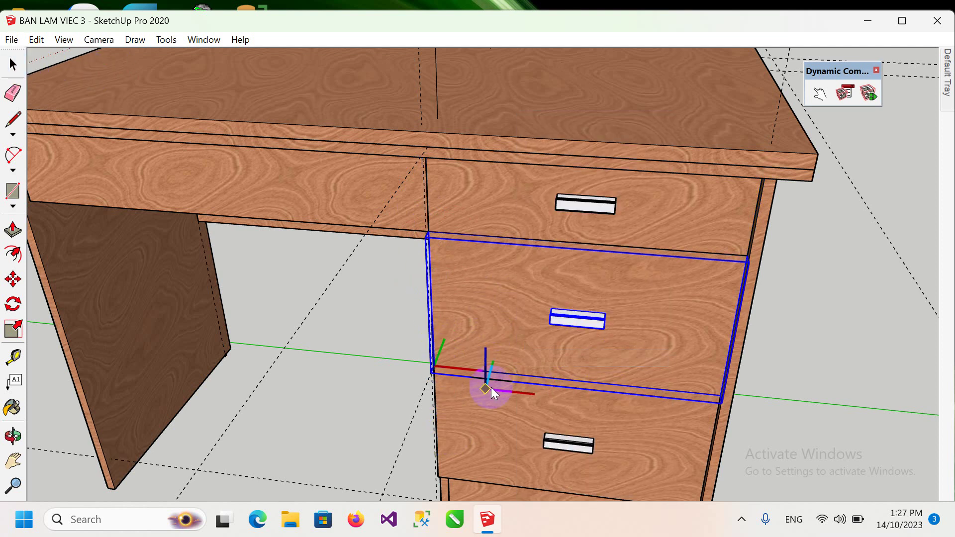
pyautogui.click(13, 65)
pyautogui.click(476, 396)
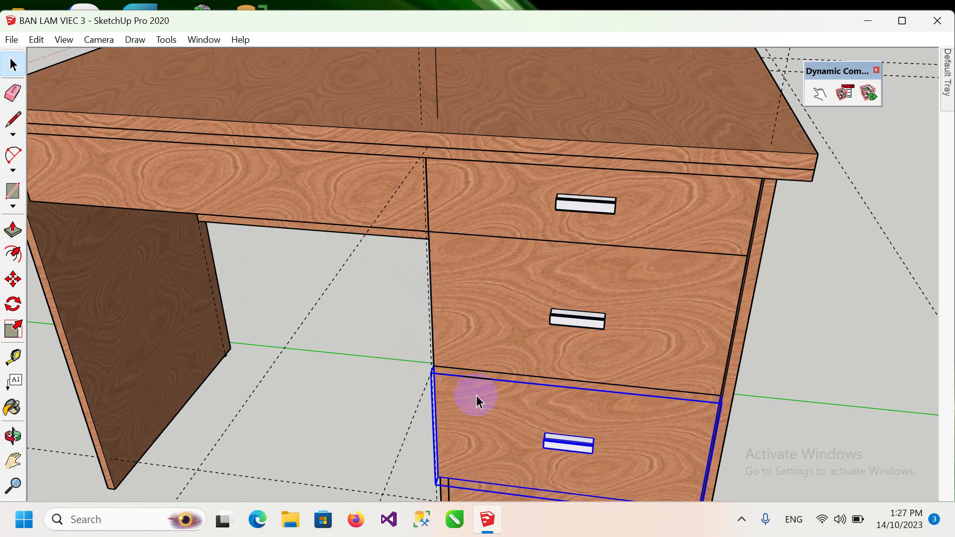
pyautogui.rightClick(488, 412)
pyautogui.click(552, 269)
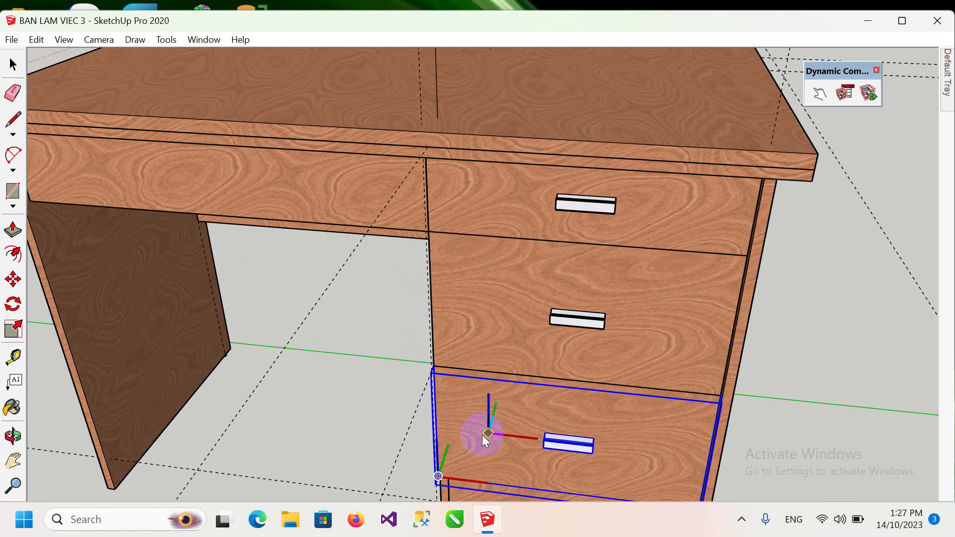
pyautogui.click(13, 65)
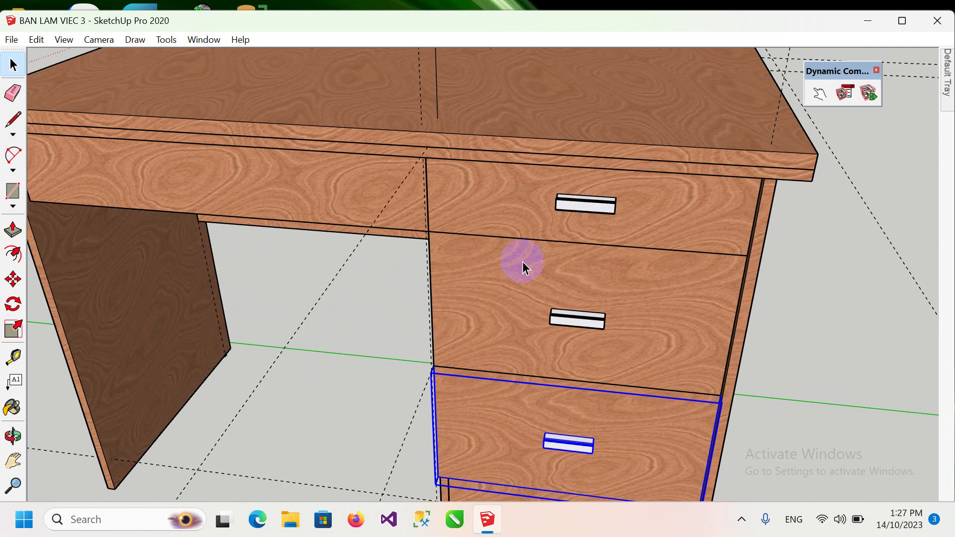
# Select the top, middle and bottom right drawers one by one to check them
pyautogui.click(499, 331)
pyautogui.click(494, 219)
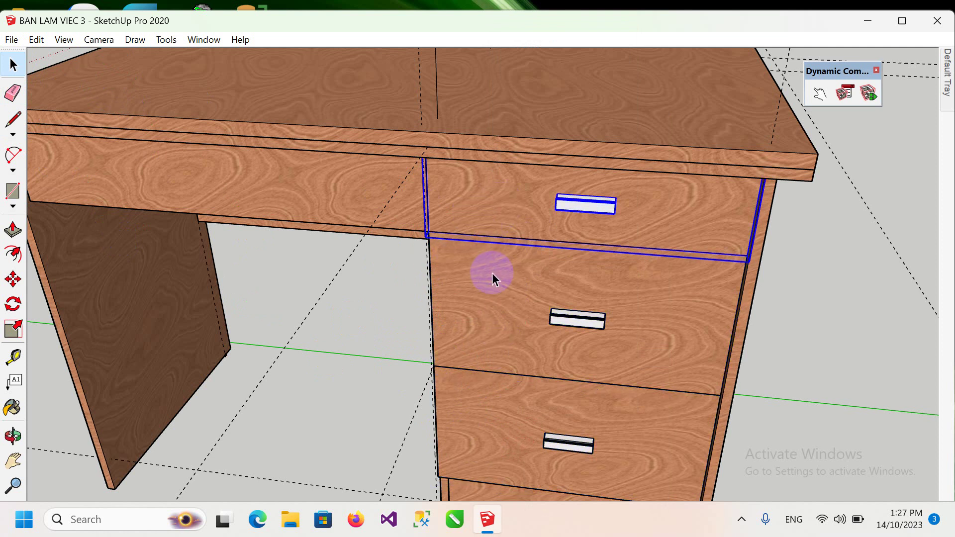
pyautogui.click(560, 286)
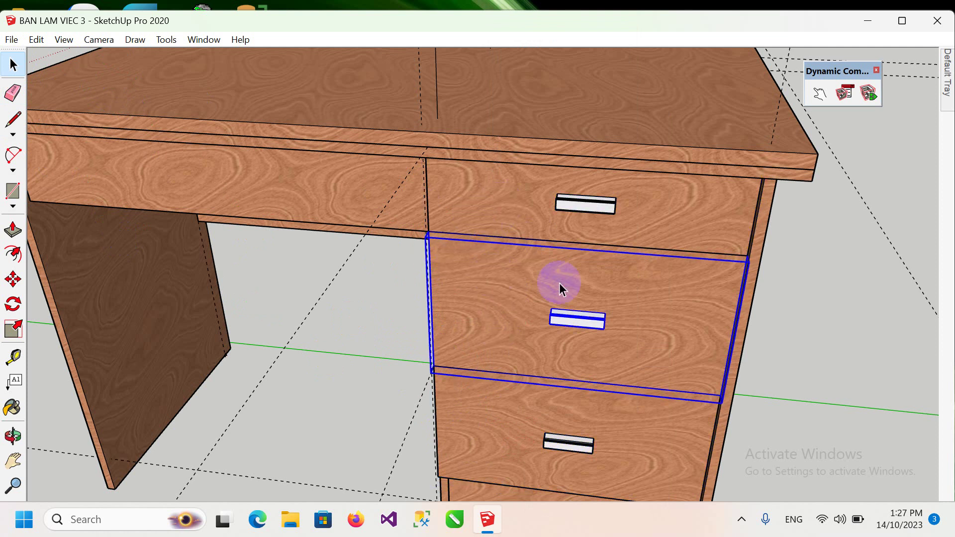
pyautogui.click(533, 419)
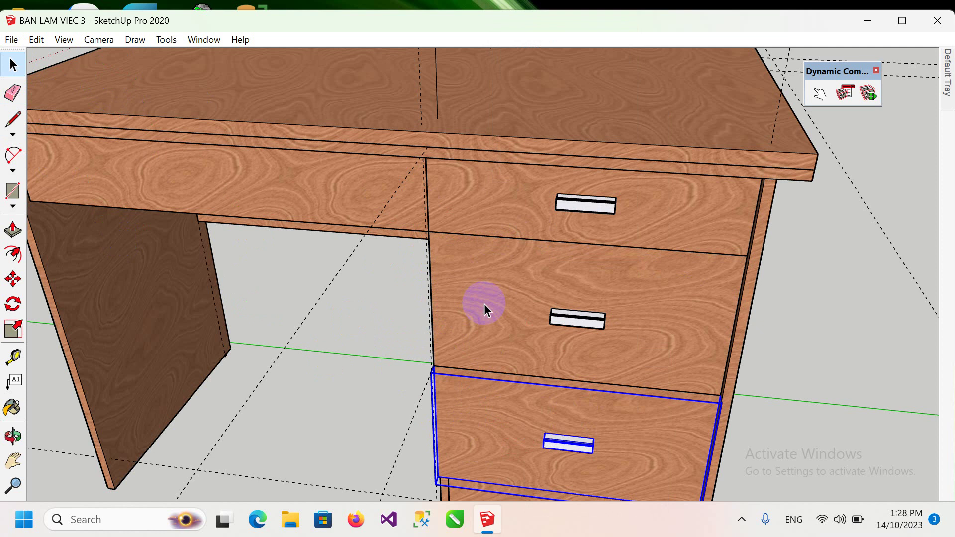
pyautogui.scroll(-2, 485, 303)
pyautogui.scroll(-1, 484, 303)
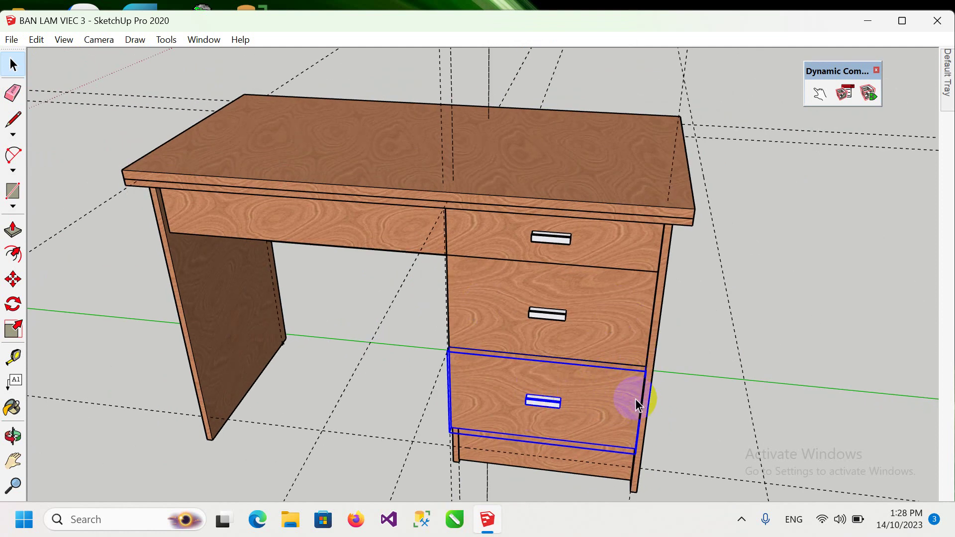
# Zoom in on the desk front, selecting the middle, top and bottom right-hand drawers in turn
pyautogui.click(583, 320)
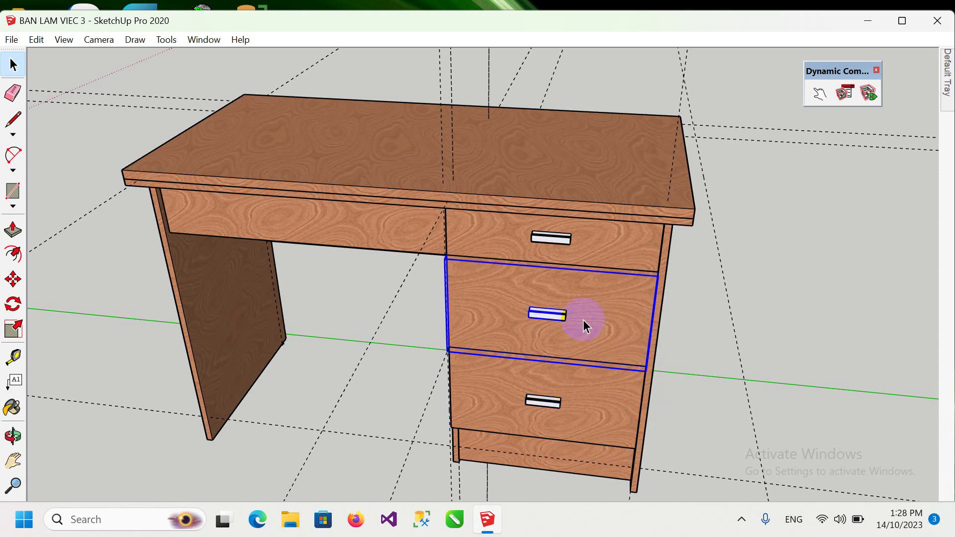
pyautogui.click(584, 235)
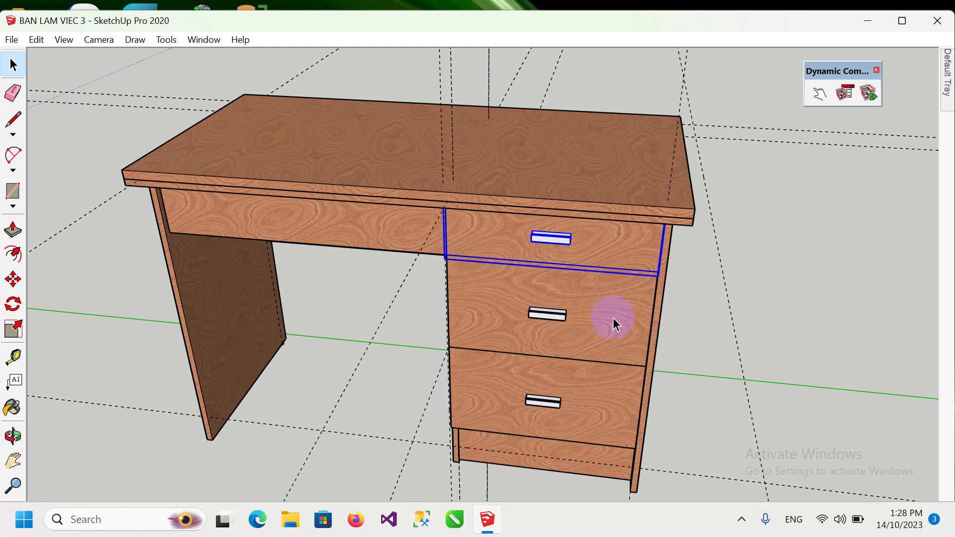
pyautogui.scroll(-3, 614, 324)
pyautogui.scroll(-3, 515, 276)
pyautogui.scroll(-1, 515, 278)
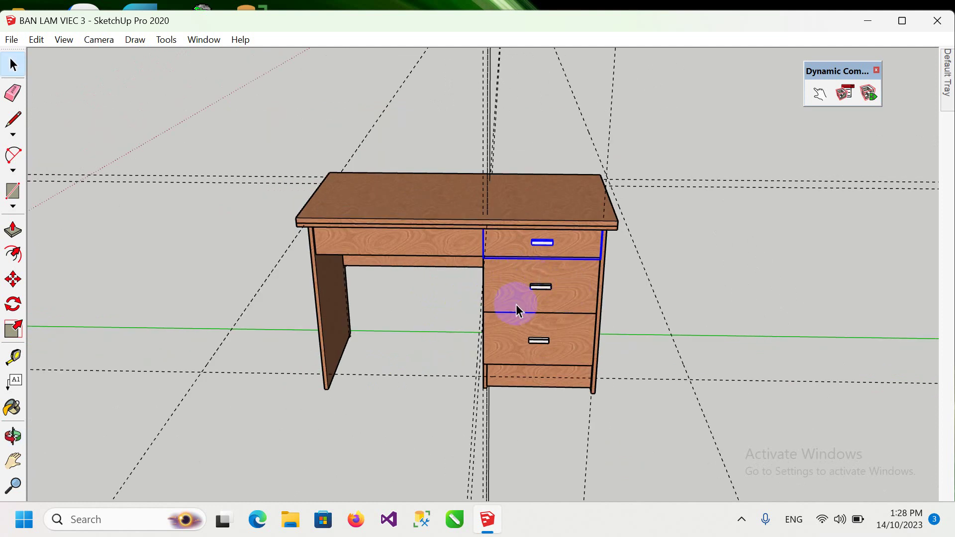
pyautogui.click(567, 298)
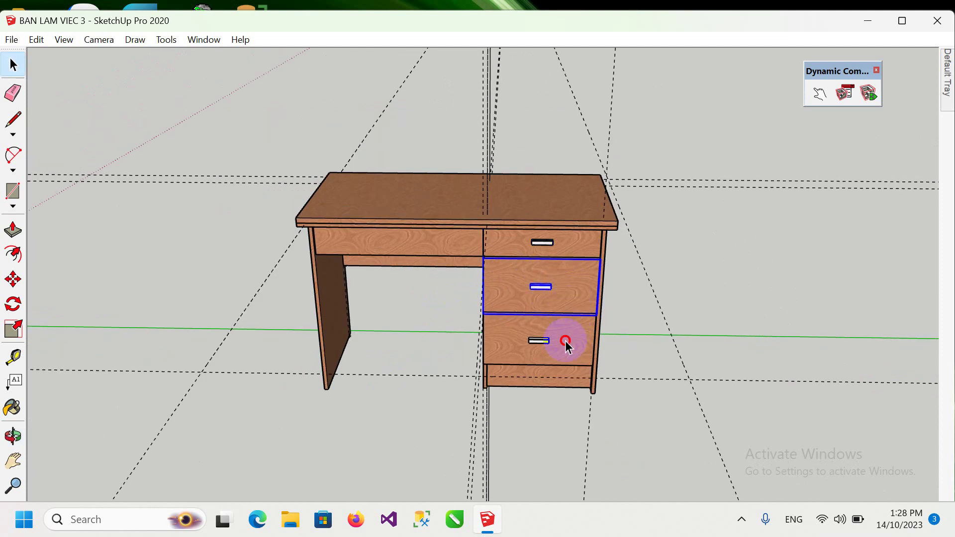
pyautogui.click(566, 341)
pyautogui.click(564, 294)
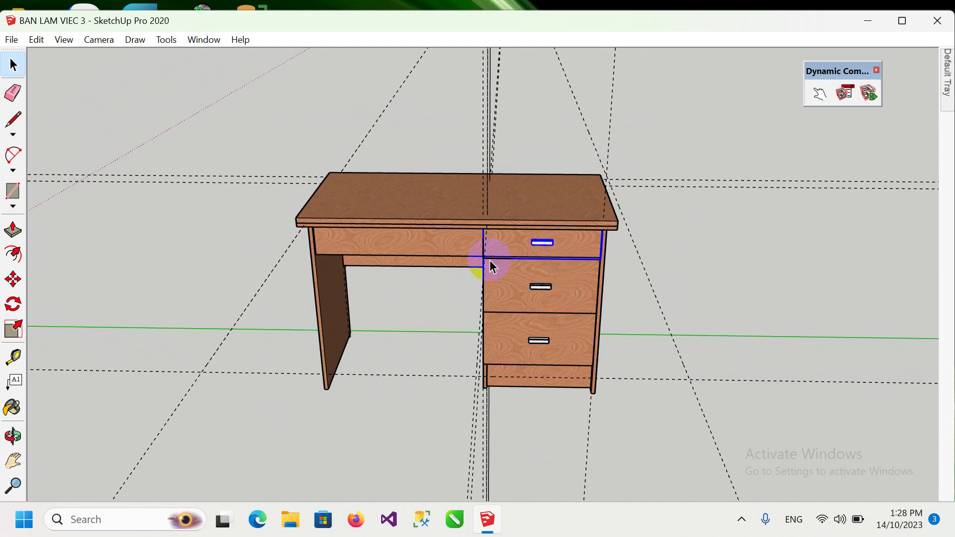
# Fine-tune the close-up zoom and select the middle, then the top right-hand drawer
pyautogui.scroll(-2, 452, 277)
pyautogui.scroll(-2, 452, 277)
pyautogui.scroll(4, 482, 298)
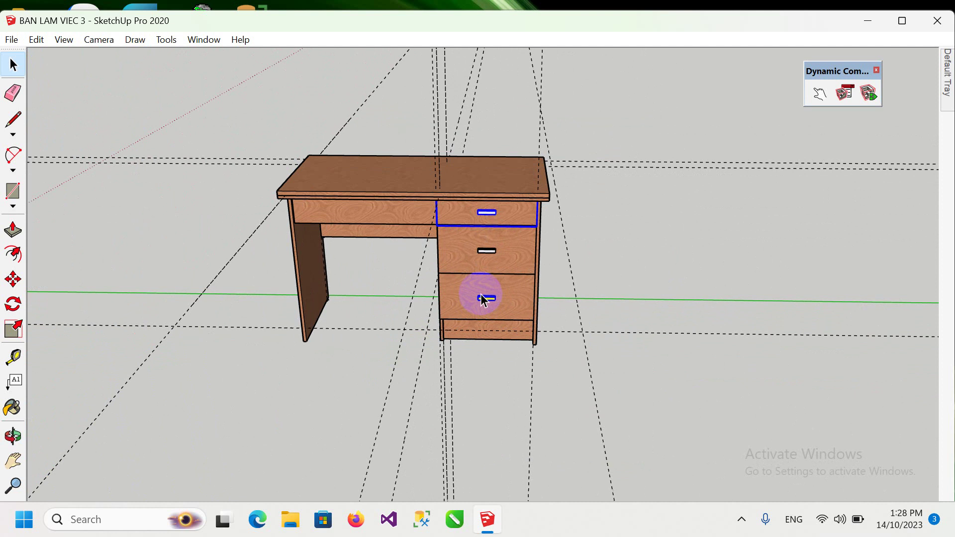
pyautogui.scroll(3, 482, 298)
pyautogui.click(533, 203)
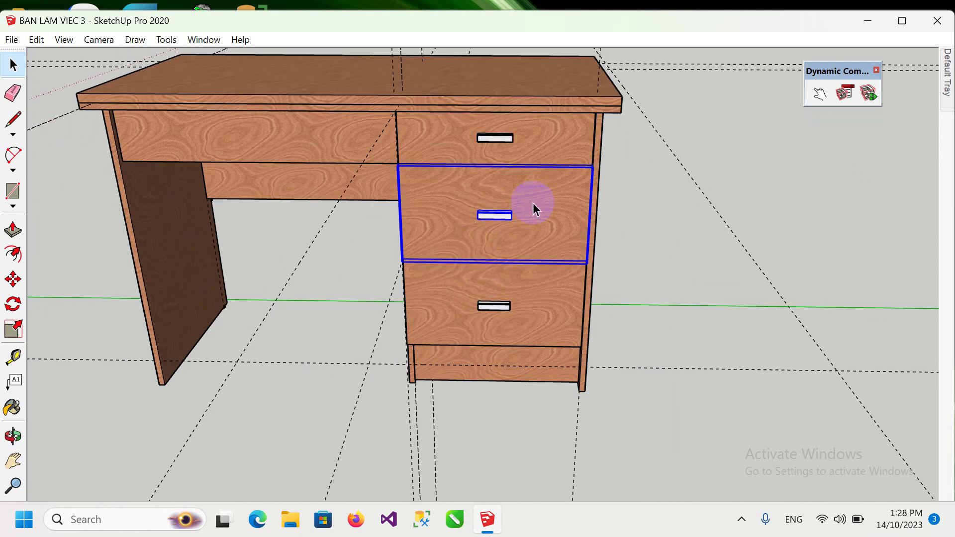
pyautogui.click(524, 138)
pyautogui.click(561, 136)
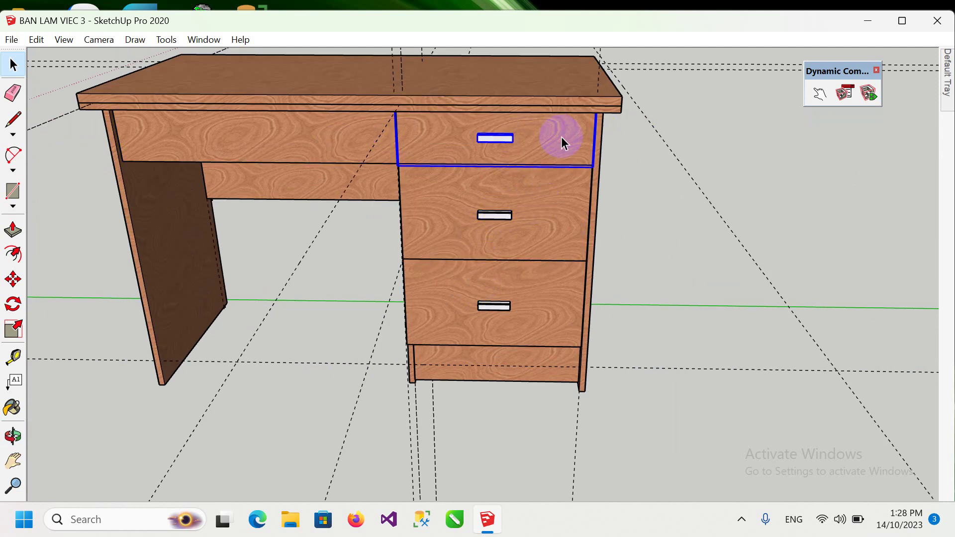
pyautogui.click(869, 94)
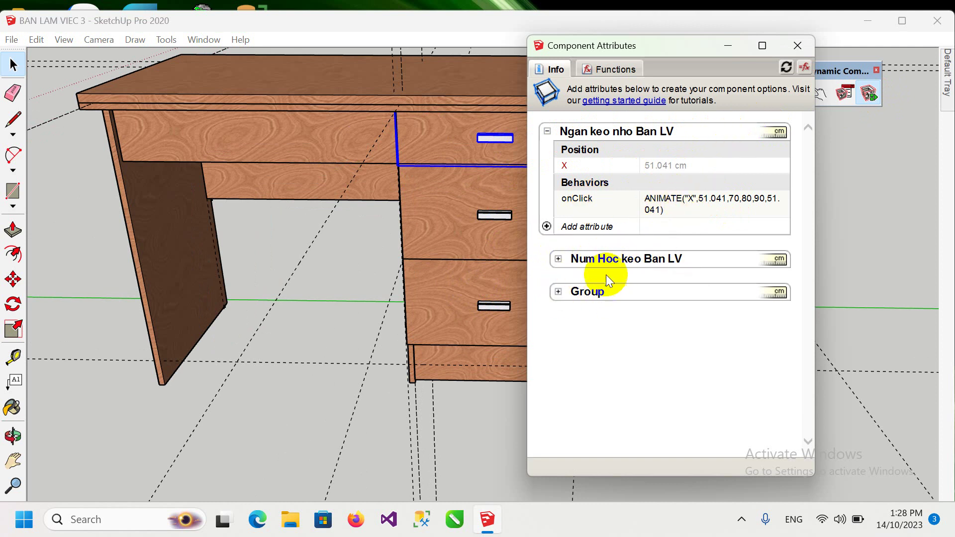
pyautogui.click(793, 46)
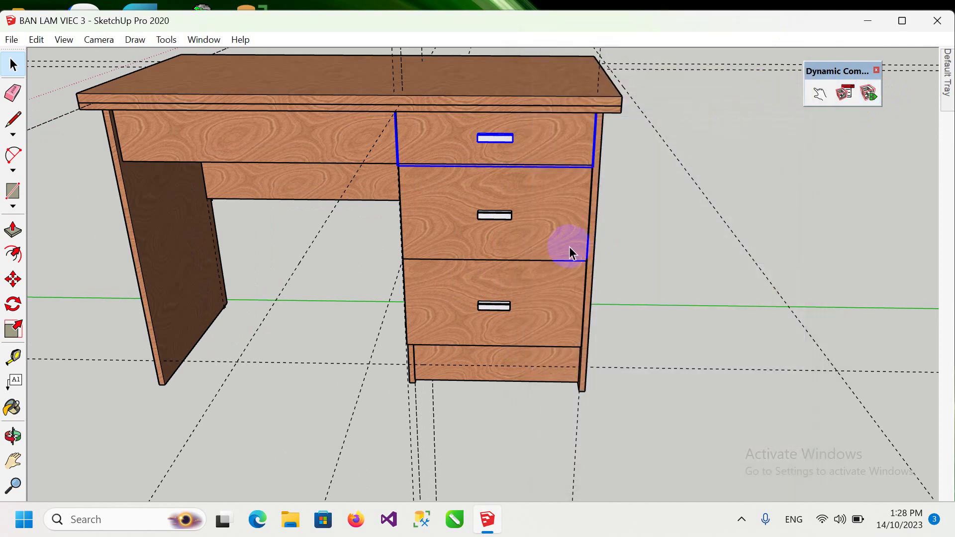
pyautogui.click(553, 222)
pyautogui.click(868, 95)
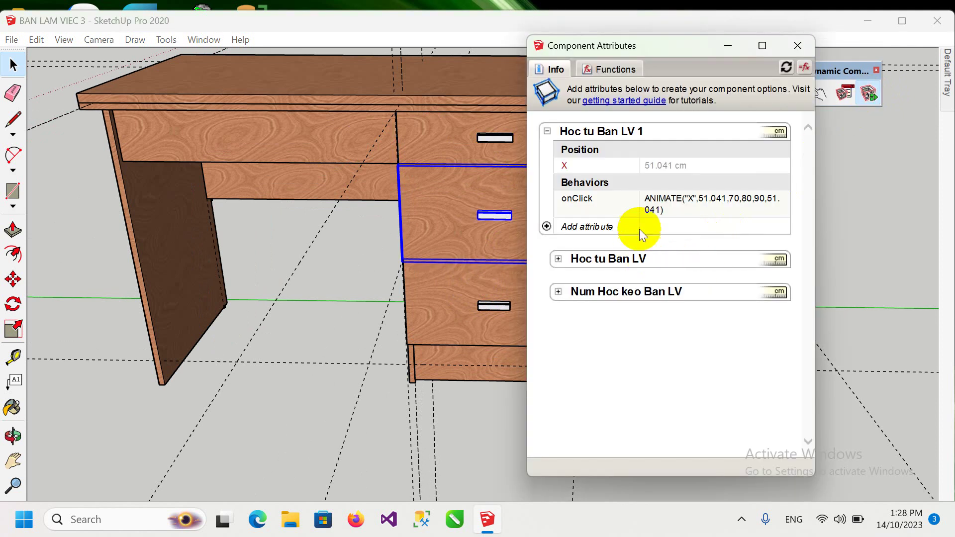
pyautogui.click(798, 45)
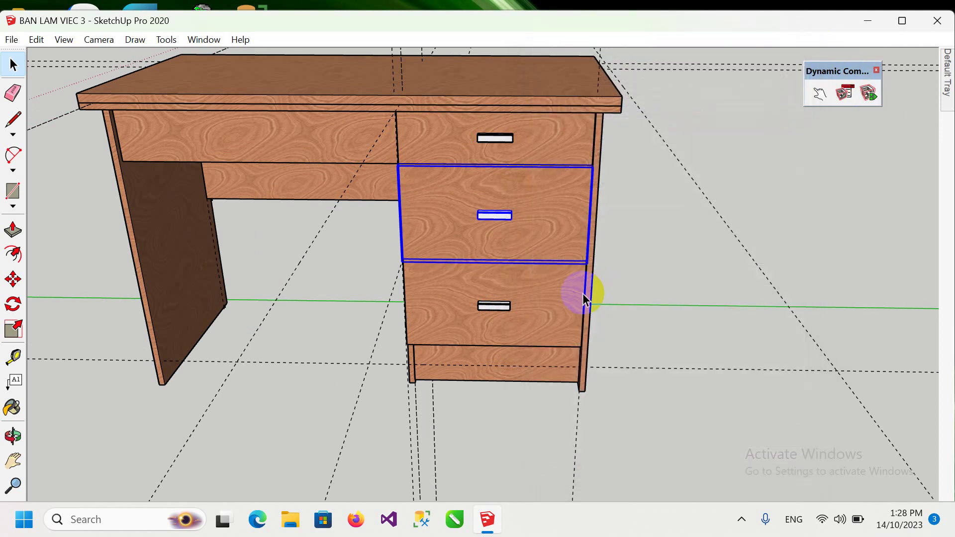
pyautogui.click(583, 294)
pyautogui.click(869, 96)
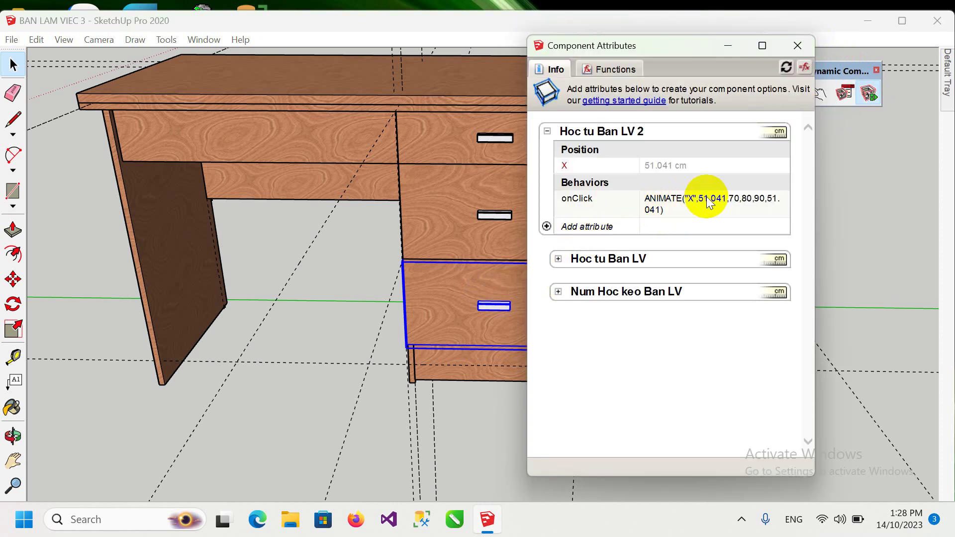
pyautogui.click(797, 45)
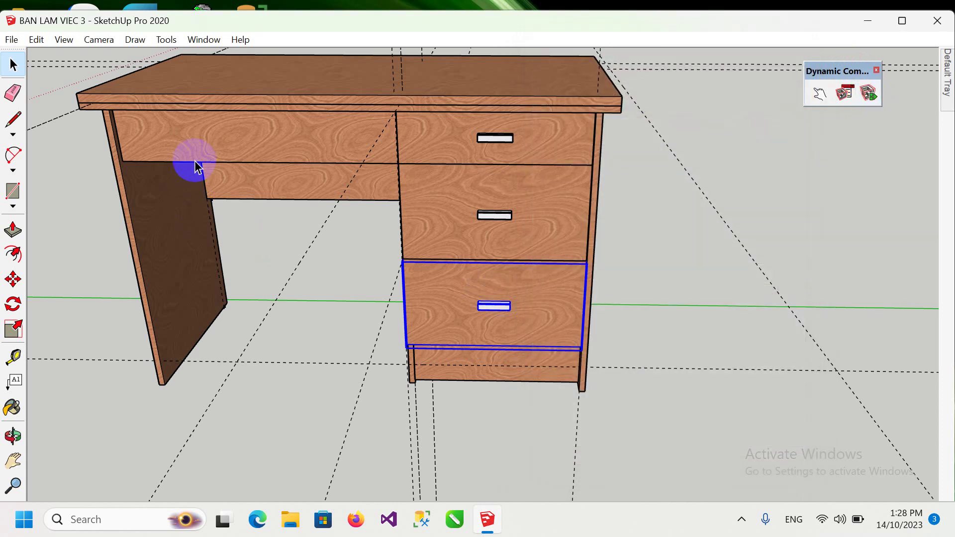
pyautogui.click(224, 141)
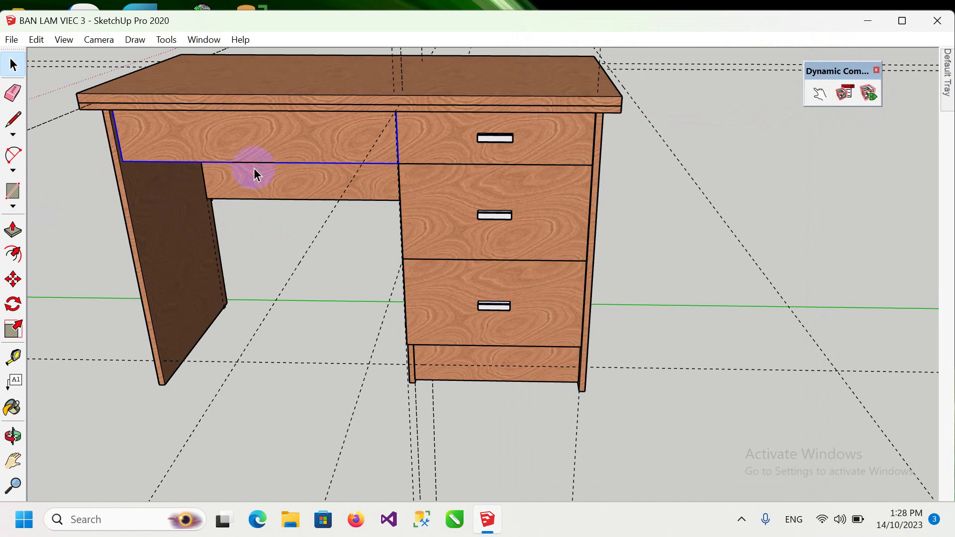
pyautogui.click(462, 164)
pyautogui.click(458, 213)
pyautogui.click(438, 302)
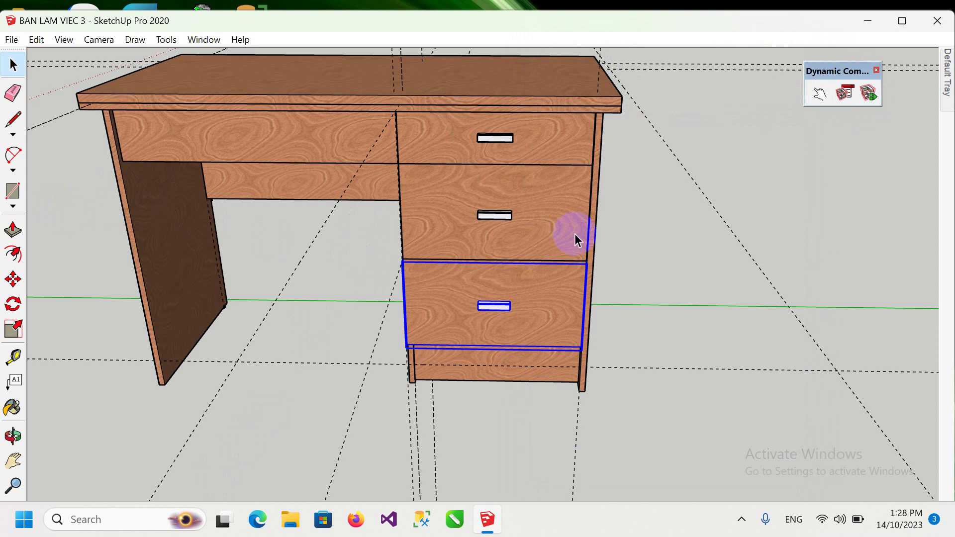
pyautogui.click(522, 220)
pyautogui.click(521, 160)
pyautogui.click(493, 222)
pyautogui.click(500, 316)
pyautogui.scroll(-2, 500, 315)
pyautogui.scroll(-3, 497, 301)
pyautogui.scroll(-2, 498, 301)
pyautogui.scroll(-1, 496, 300)
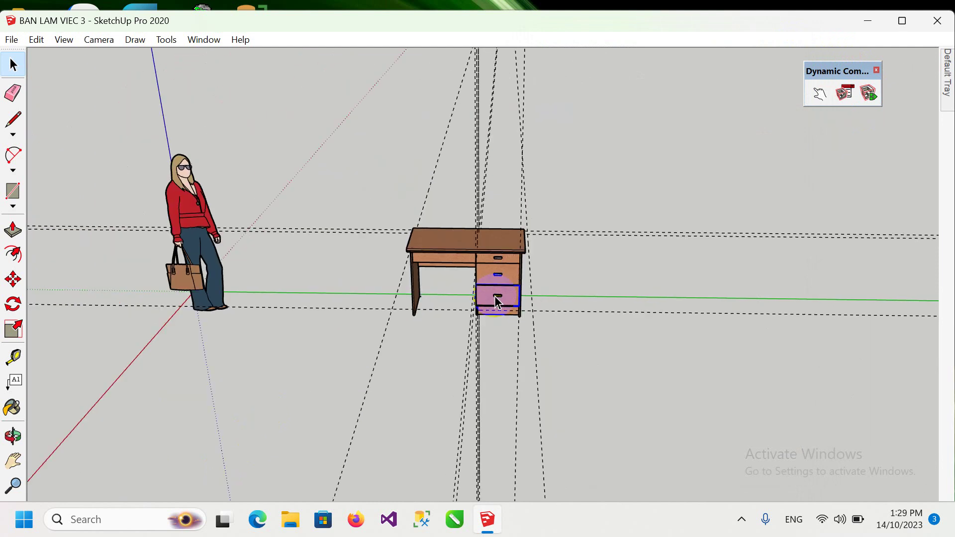
pyautogui.scroll(1, 492, 309)
pyautogui.scroll(2, 515, 256)
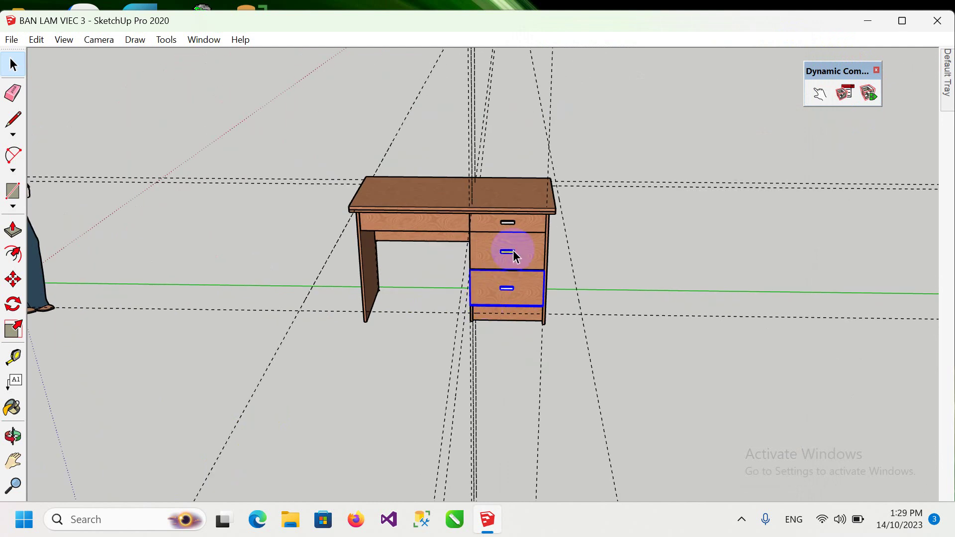
pyautogui.click(408, 227)
pyautogui.scroll(1, 438, 273)
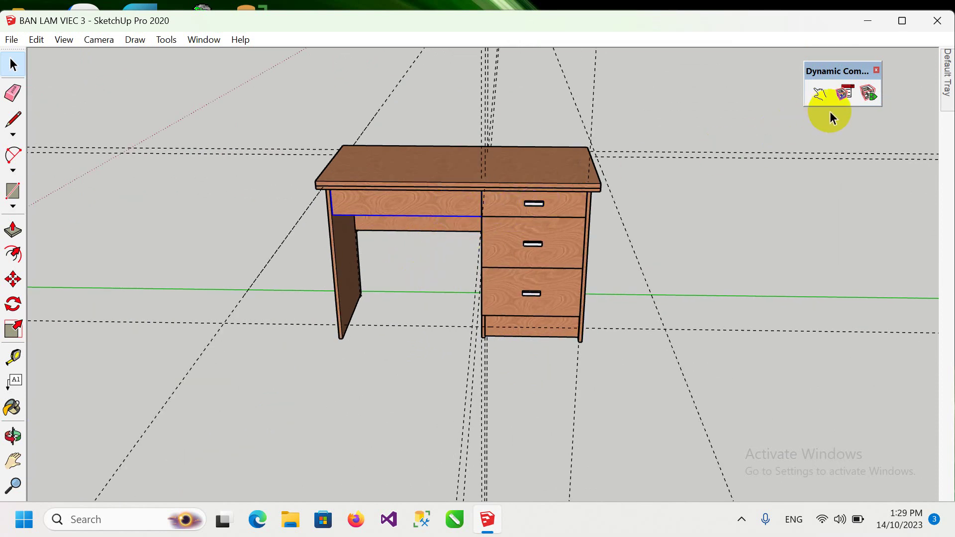
pyautogui.click(867, 93)
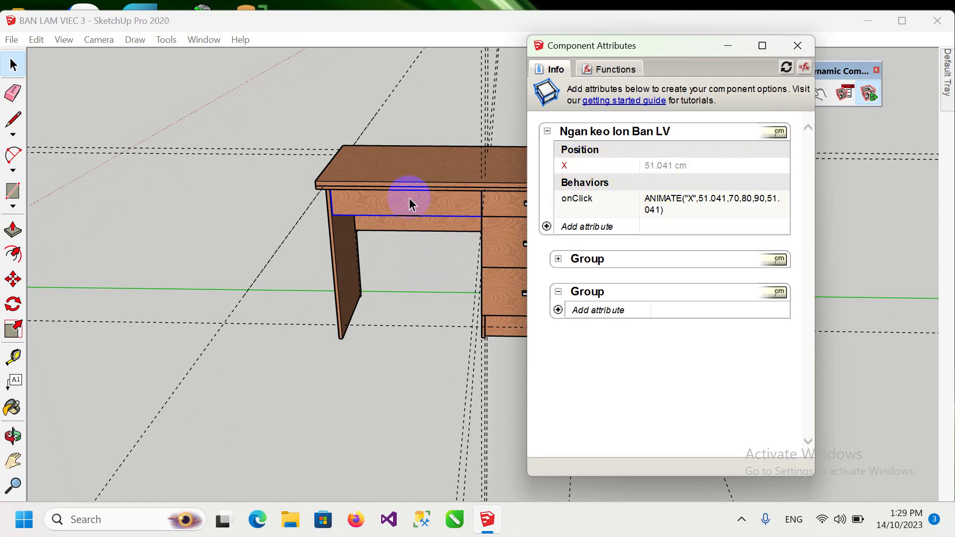
pyautogui.click(332, 199)
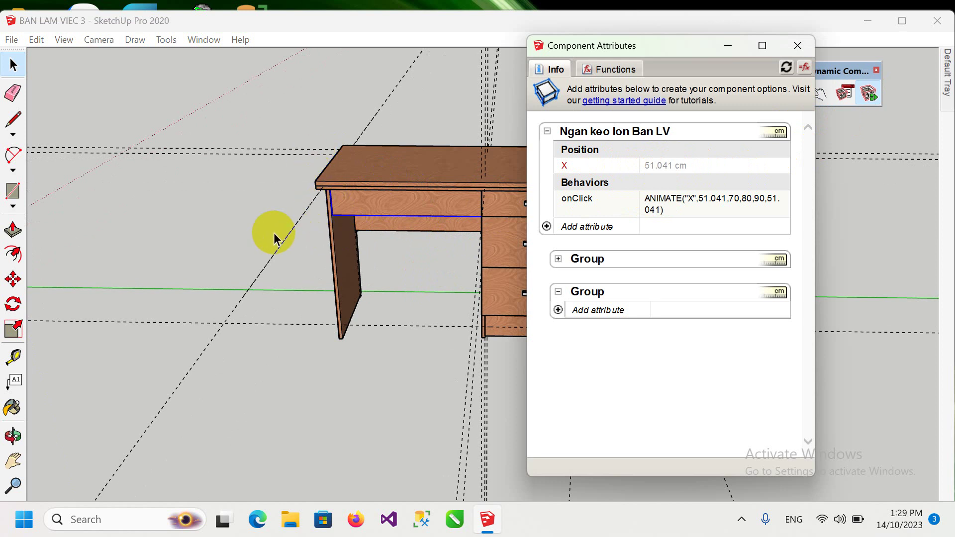
pyautogui.scroll(-1, 199, 276)
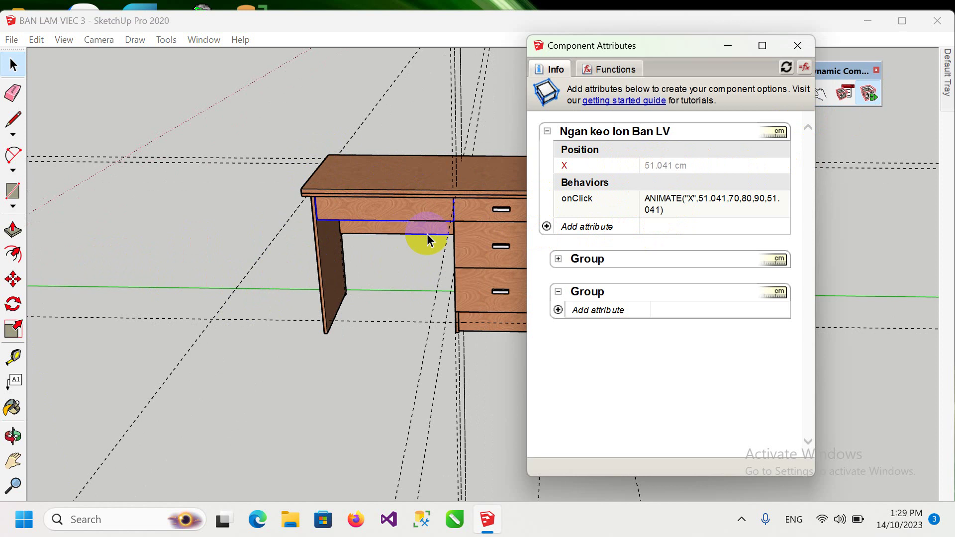
pyautogui.click(690, 169)
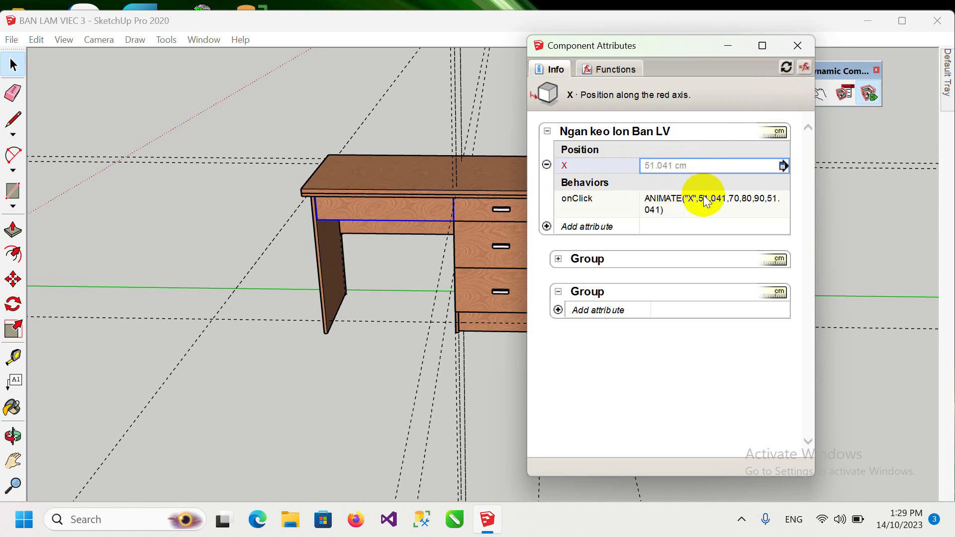
pyautogui.click(798, 45)
pyautogui.scroll(-2, 559, 208)
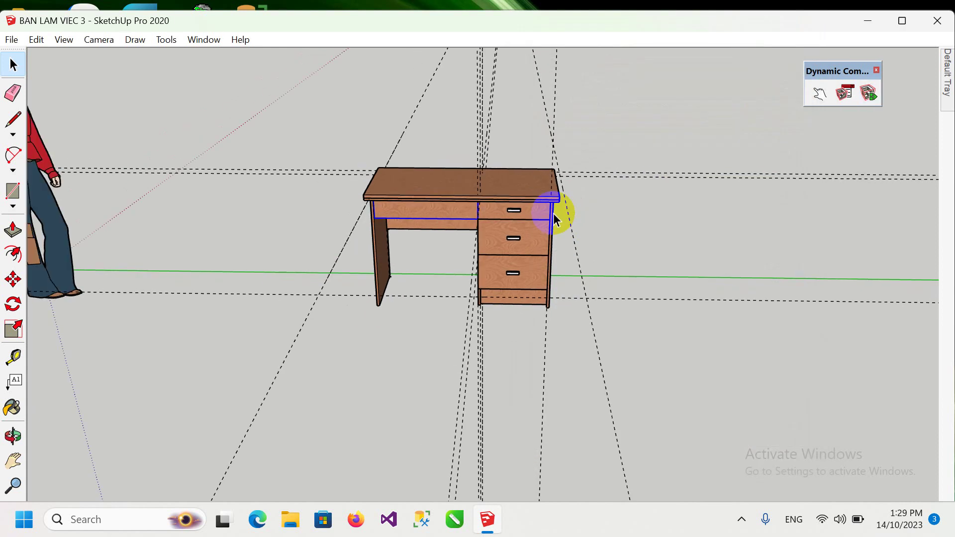
pyautogui.scroll(-2, 551, 218)
pyautogui.moveTo(214, 238)
pyautogui.mouseDown(button='middle')
pyautogui.moveTo(94, 249)
pyautogui.moveTo(443, 266)
pyautogui.moveTo(232, 270)
pyautogui.moveTo(426, 239)
pyautogui.moveTo(331, 194)
pyautogui.mouseUp(button='middle')
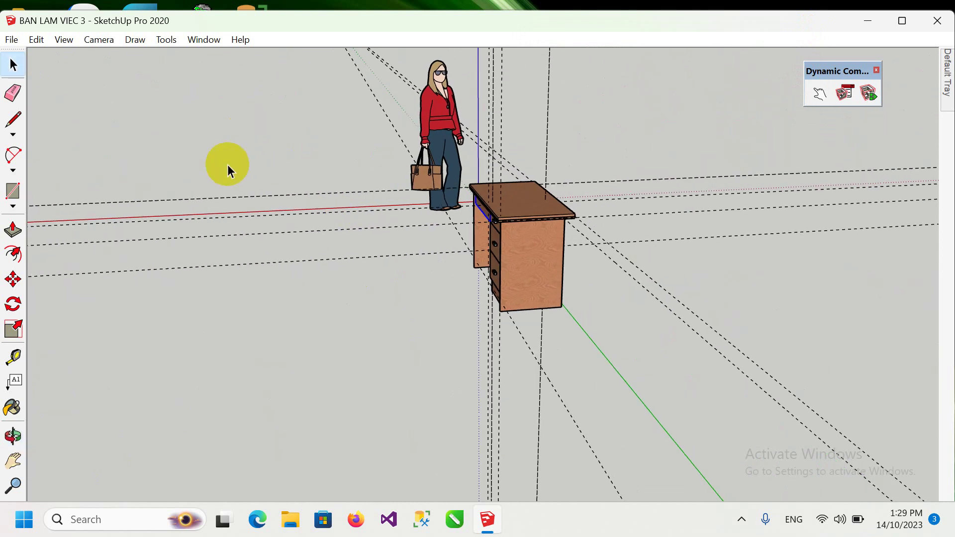
pyautogui.moveTo(495, 239)
pyautogui.mouseDown(button='middle')
pyautogui.moveTo(825, 273)
pyautogui.moveTo(507, 309)
pyautogui.moveTo(486, 298)
pyautogui.moveTo(564, 303)
pyautogui.mouseUp(button='middle')
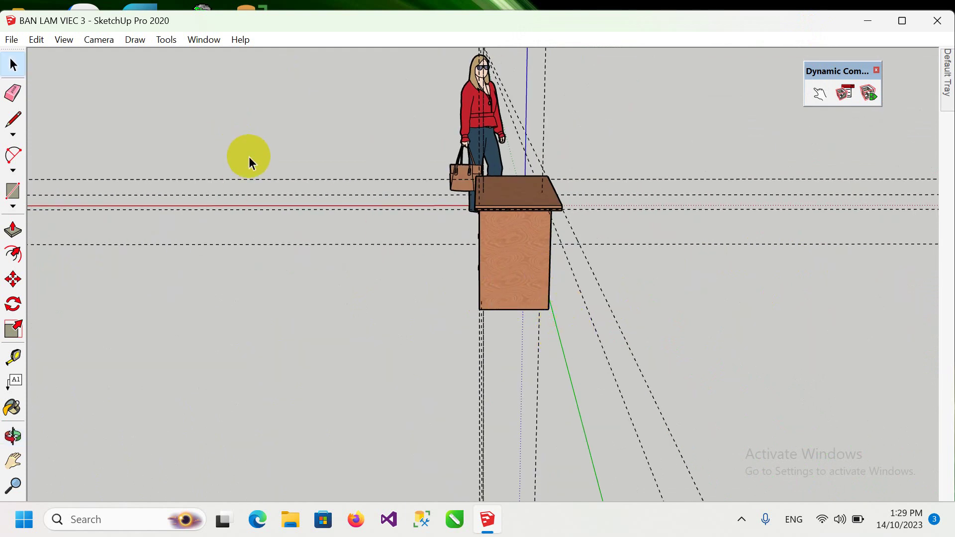
pyautogui.moveTo(476, 213)
pyautogui.mouseDown(button='middle')
pyautogui.moveTo(486, 220)
pyautogui.moveTo(581, 194)
pyautogui.moveTo(380, 174)
pyautogui.moveTo(529, 166)
pyautogui.moveTo(535, 157)
pyautogui.moveTo(452, 149)
pyautogui.moveTo(433, 164)
pyautogui.mouseUp(button='middle')
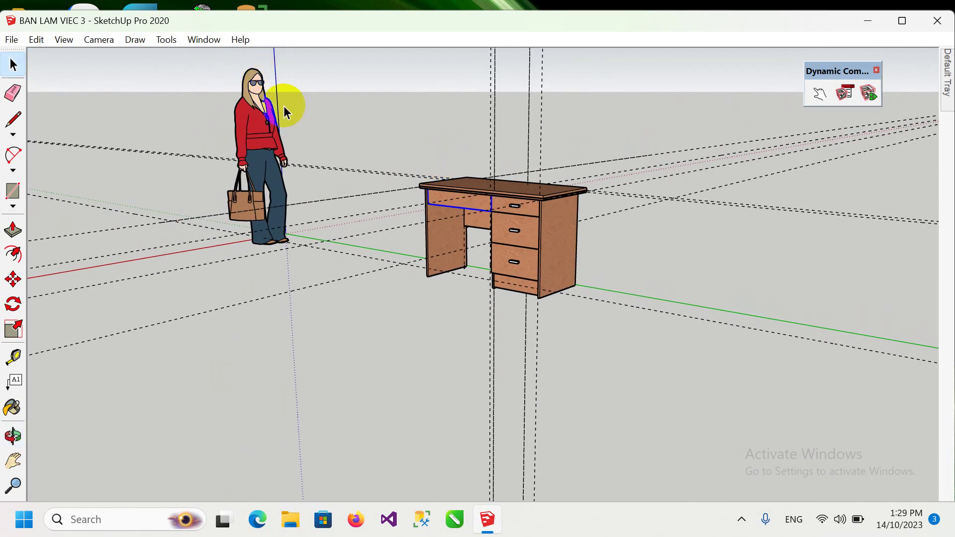
pyautogui.moveTo(352, 170)
pyautogui.mouseDown(button='middle')
pyautogui.moveTo(501, 181)
pyautogui.moveTo(543, 201)
pyautogui.mouseUp(button='middle')
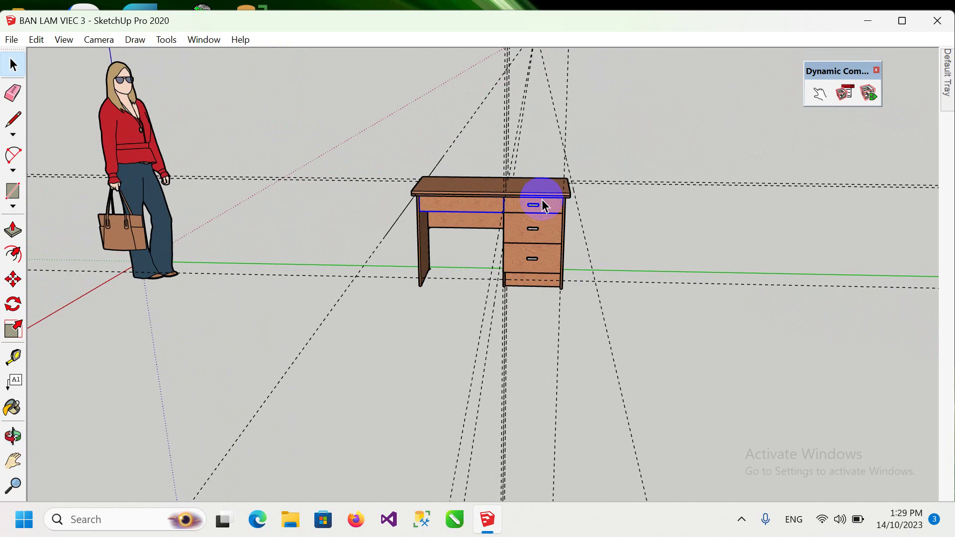
pyautogui.scroll(2, 525, 174)
pyautogui.scroll(3, 532, 182)
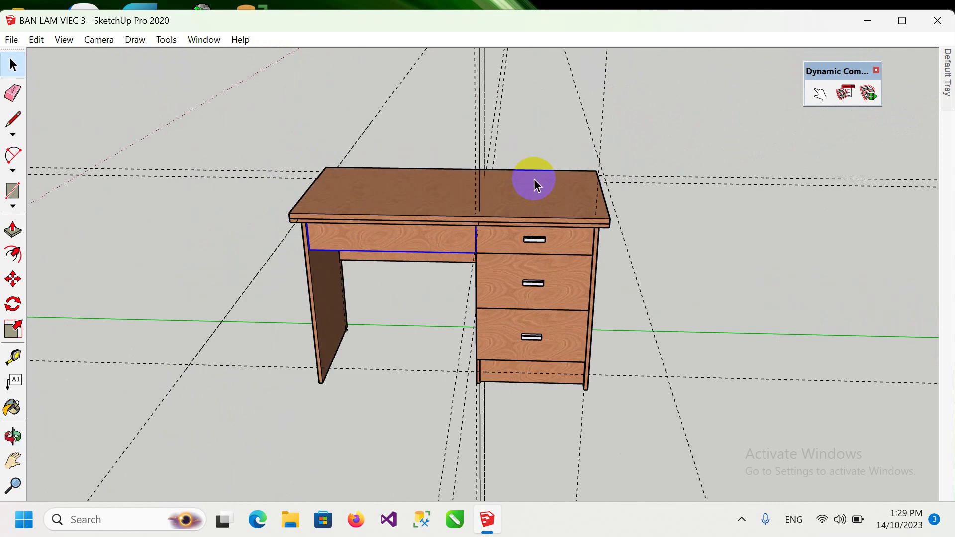
pyautogui.click(132, 128)
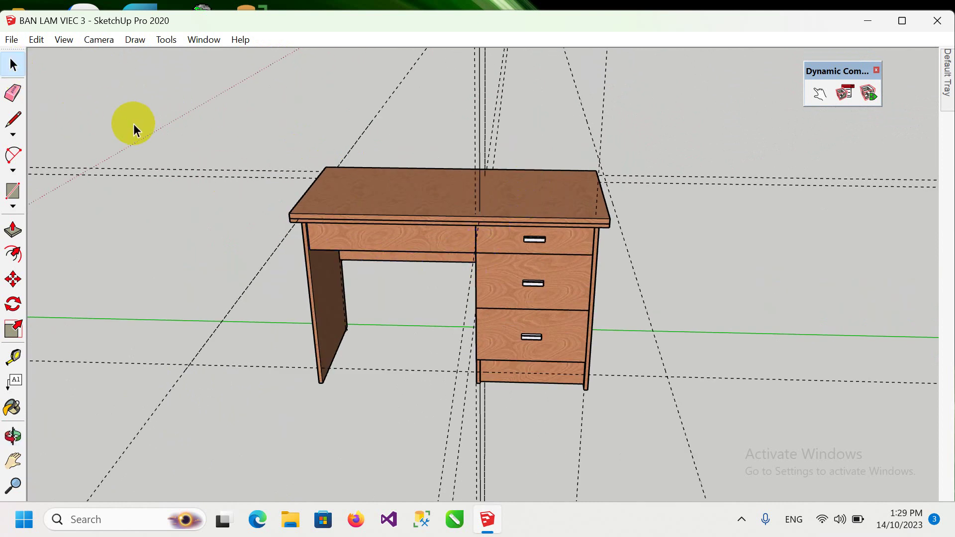
pyautogui.moveTo(525, 244)
pyautogui.mouseDown(button='middle')
pyautogui.moveTo(603, 239)
pyautogui.moveTo(625, 219)
pyautogui.moveTo(604, 196)
pyautogui.mouseUp(button='middle')
pyautogui.moveTo(521, 267)
pyautogui.mouseDown(button='middle')
pyautogui.moveTo(631, 256)
pyautogui.moveTo(671, 275)
pyautogui.mouseUp(button='middle')
pyautogui.scroll(3, 544, 284)
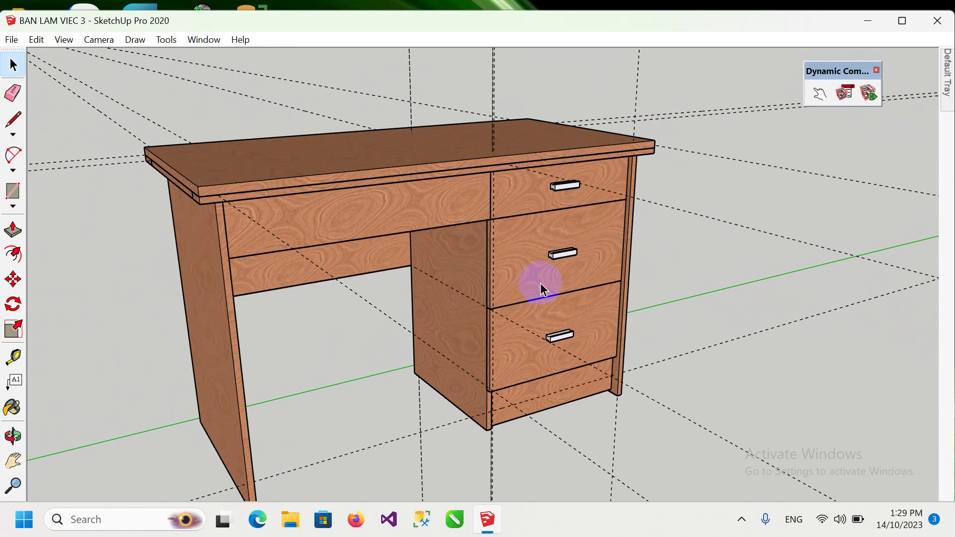
pyautogui.moveTo(522, 244)
pyautogui.mouseDown(button='middle')
pyautogui.moveTo(386, 211)
pyautogui.moveTo(561, 249)
pyautogui.moveTo(417, 260)
pyautogui.mouseUp(button='middle')
pyautogui.moveTo(655, 260)
pyautogui.mouseDown(button='middle')
pyautogui.moveTo(518, 230)
pyautogui.moveTo(614, 241)
pyautogui.moveTo(457, 236)
pyautogui.moveTo(545, 260)
pyautogui.moveTo(502, 222)
pyautogui.moveTo(558, 222)
pyautogui.moveTo(458, 227)
pyautogui.moveTo(582, 203)
pyautogui.moveTo(659, 207)
pyautogui.moveTo(473, 232)
pyautogui.moveTo(648, 249)
pyautogui.moveTo(443, 264)
pyautogui.moveTo(553, 271)
pyautogui.moveTo(550, 300)
pyautogui.mouseUp(button='middle')
pyautogui.scroll(-1, 433, 274)
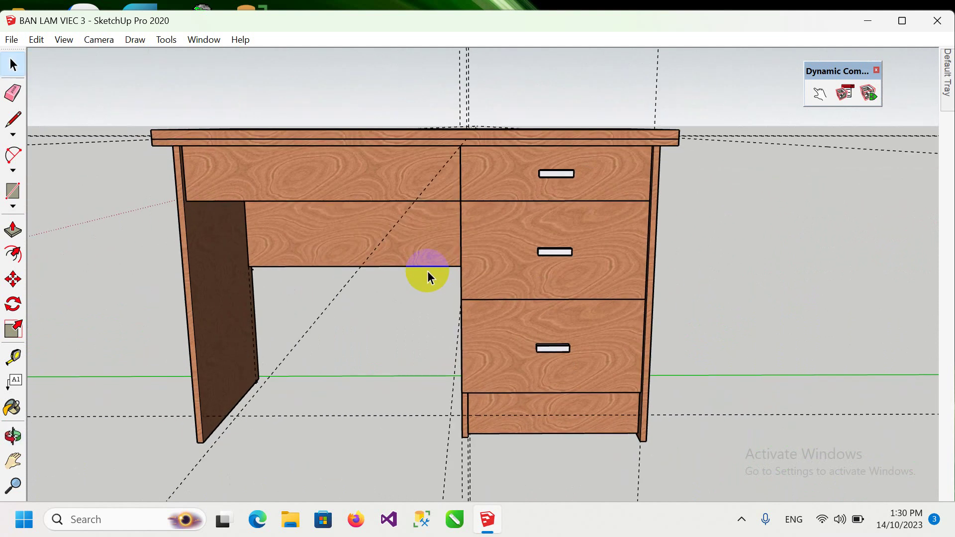
pyautogui.moveTo(428, 271); pyautogui.dragTo(427, 307, button='middle')
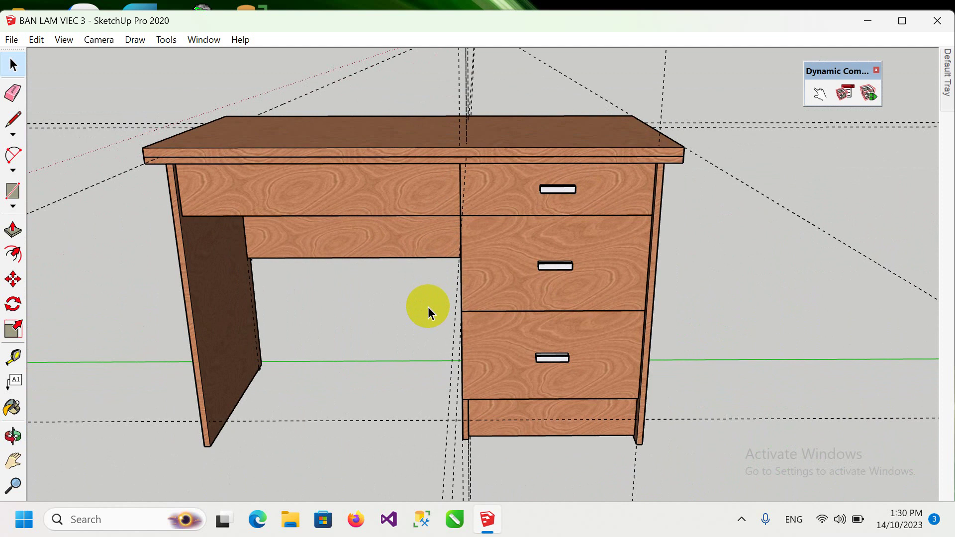